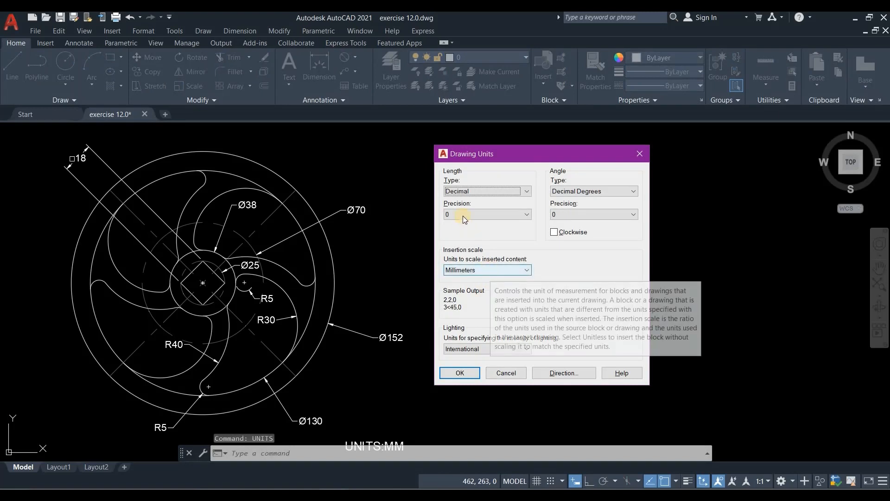
# - Accept the millimetre drawing units and draw a 25 mm diameter circle in the empty space beside the reference drawing
pyautogui.click(467, 374)
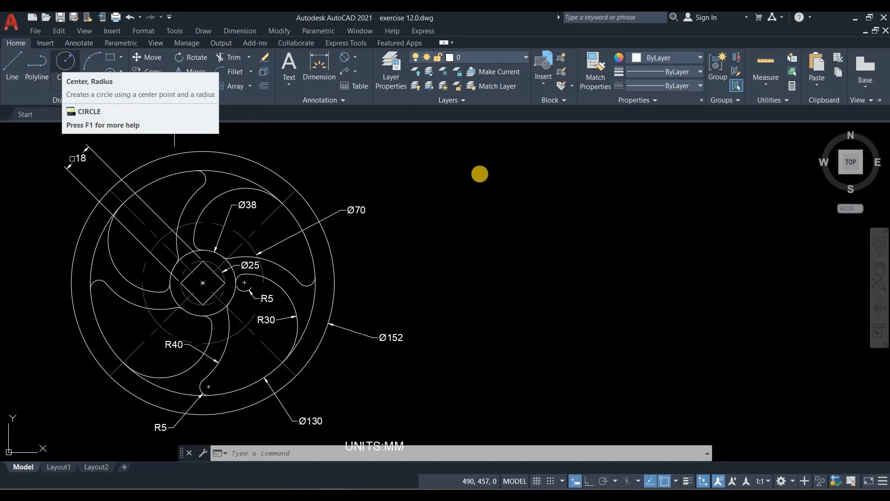
pyautogui.click(587, 281)
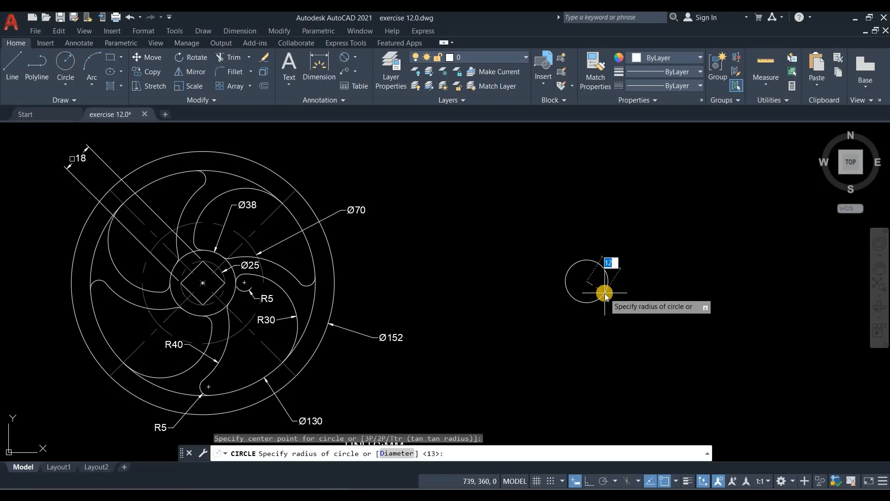
pyautogui.write('d')
pyautogui.press('Return')
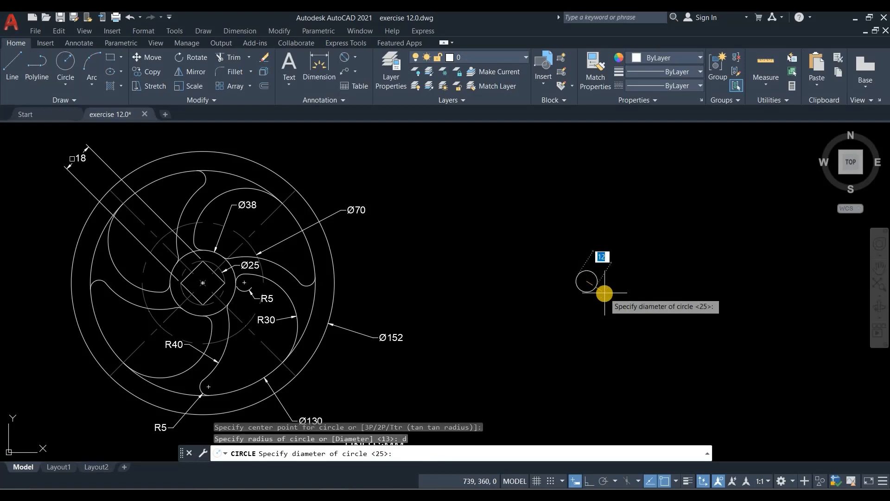
pyautogui.write('2')
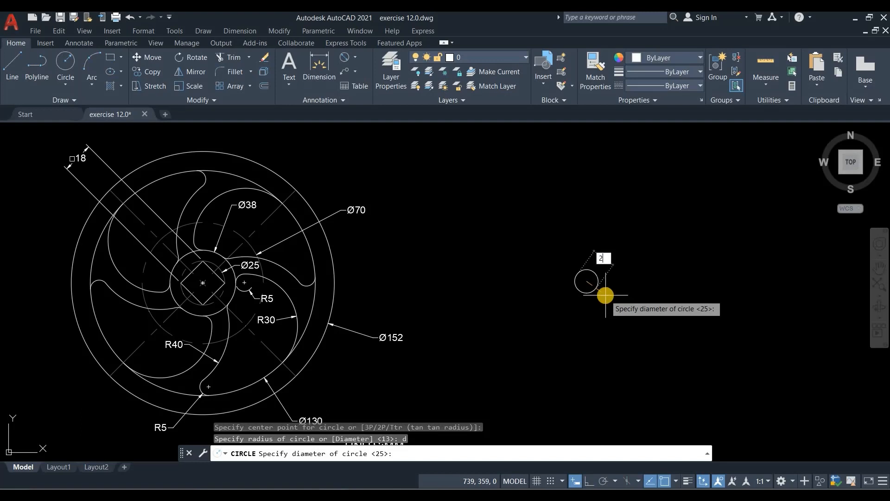
pyautogui.write('5')
pyautogui.press('Return')
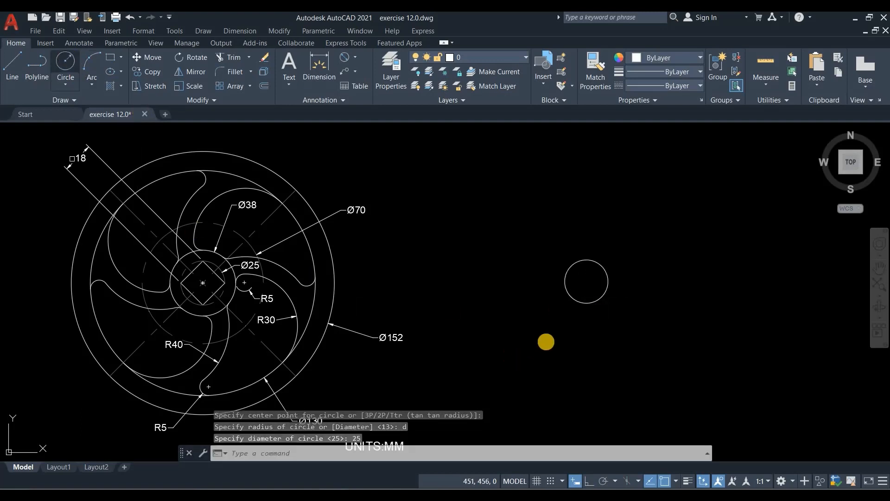
# - Draw a 38 mm diameter circle concentric with the 25 mm circle
pyautogui.press('Return')
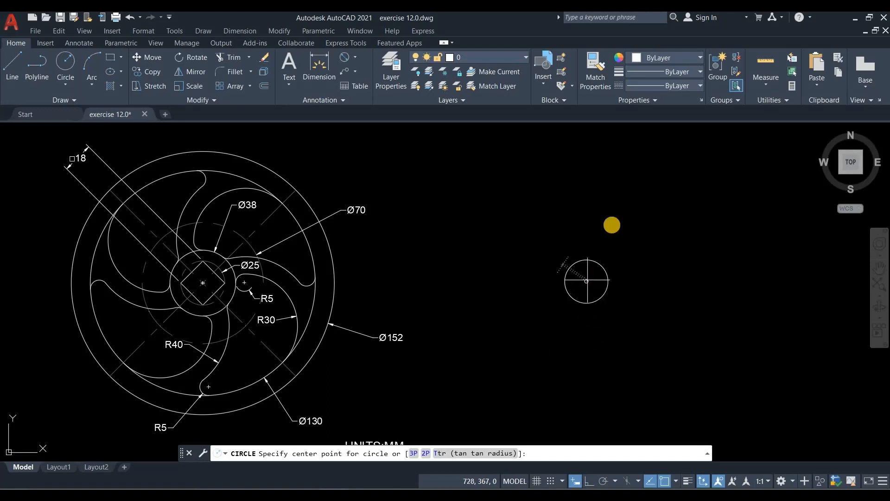
pyautogui.click(612, 225)
pyautogui.write('d')
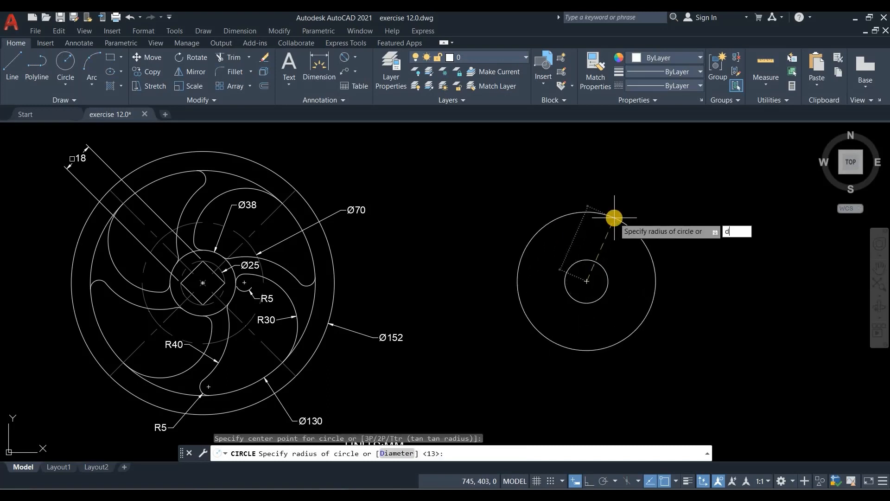
pyautogui.press('Return')
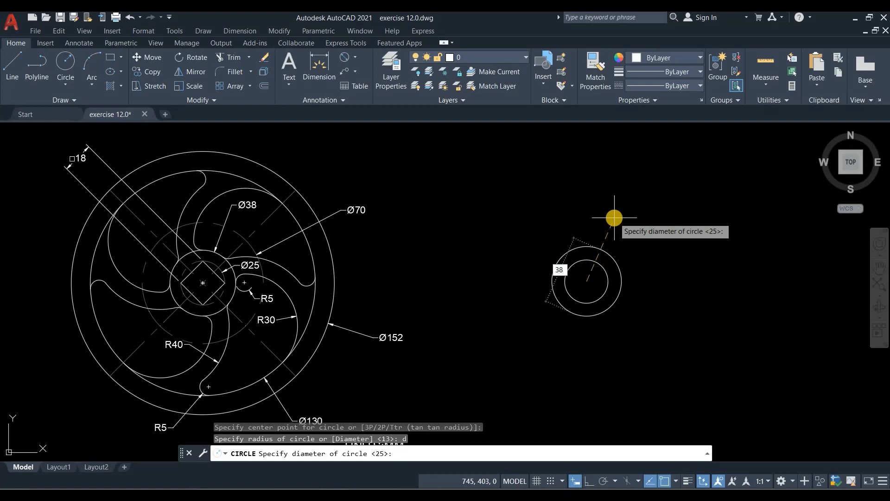
pyautogui.press('Return')
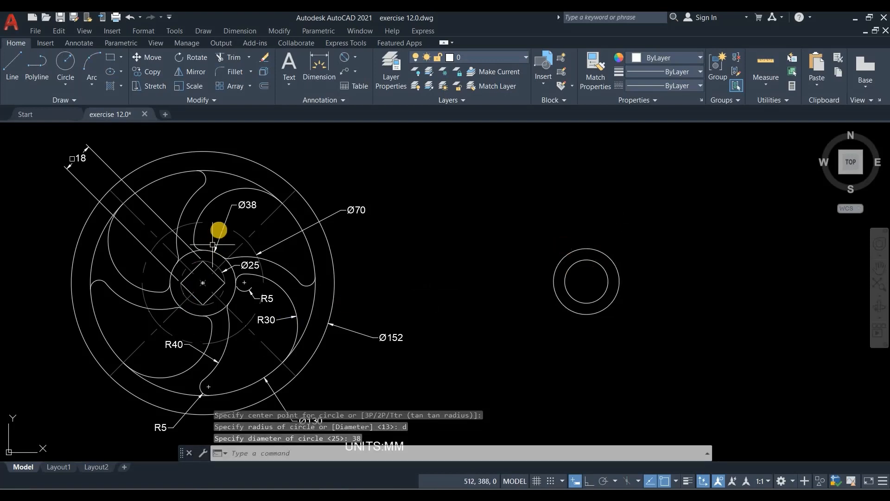
# - Add a 70 mm diameter circle on the same centre as the two existing circles
pyautogui.press('Return')
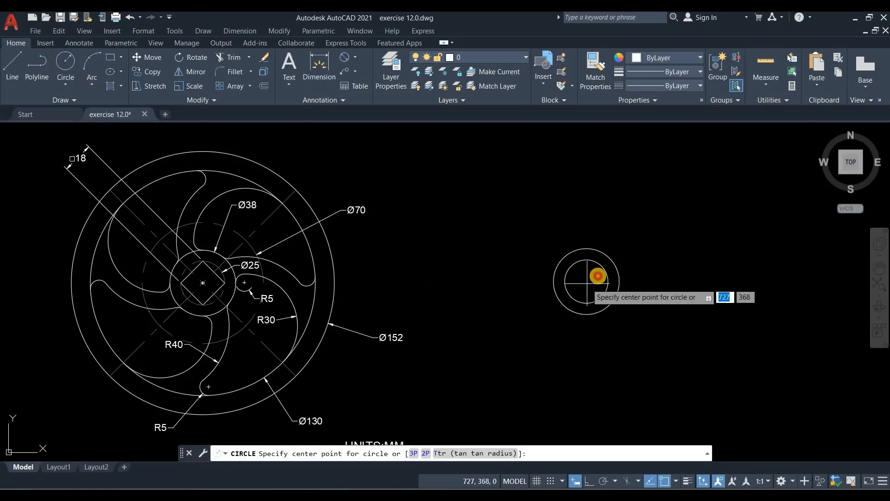
pyautogui.click(586, 281)
pyautogui.write('d')
pyautogui.press('Return')
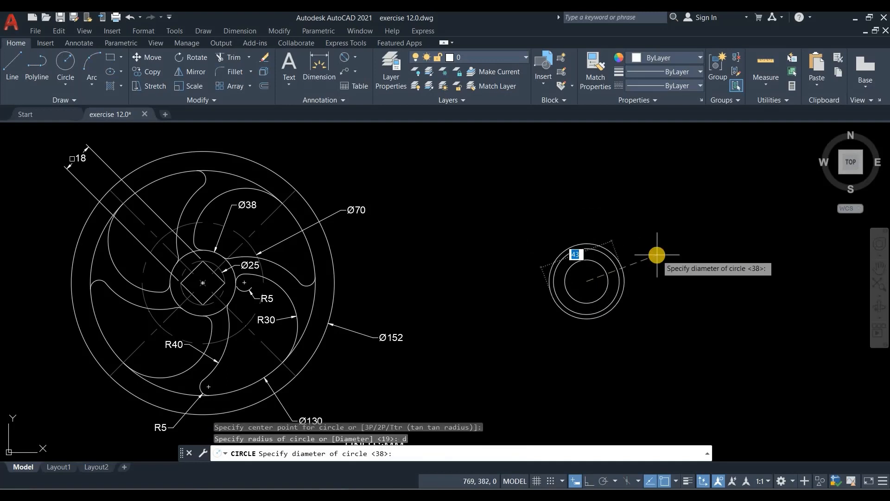
pyautogui.write('70')
pyautogui.press('Return')
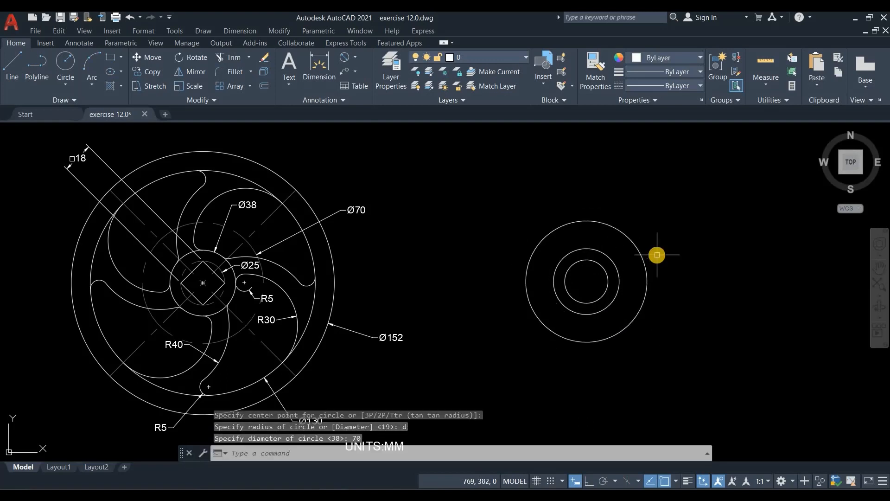
# - Draw a 130 mm diameter circle around the shared centre of the new concentric circles
pyautogui.moveTo(433, 360); pyautogui.dragTo(413, 335, button='middle')
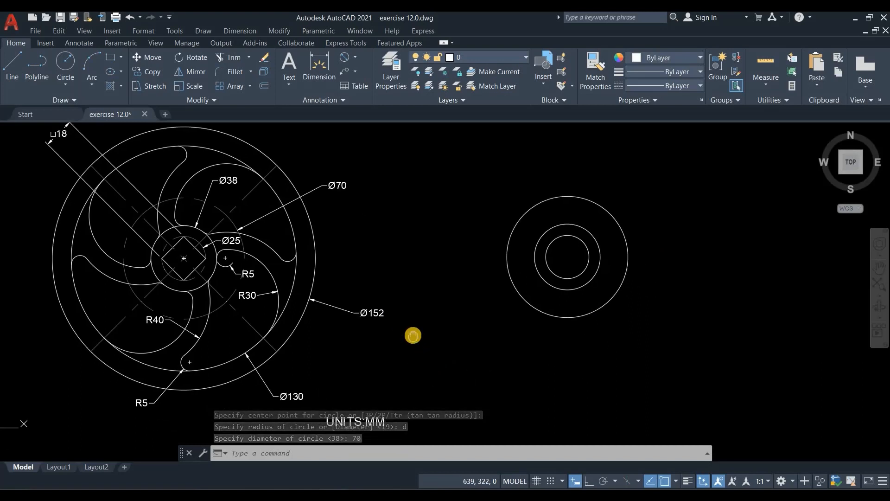
pyautogui.click(66, 59)
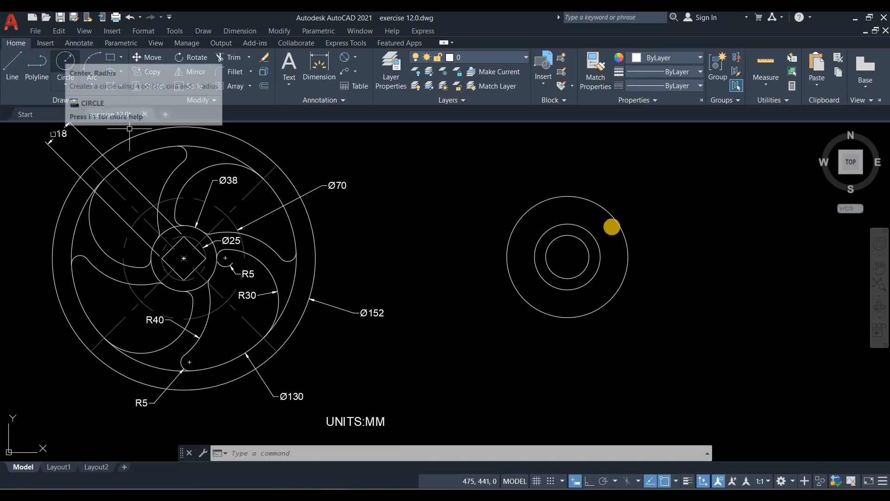
pyautogui.click(568, 256)
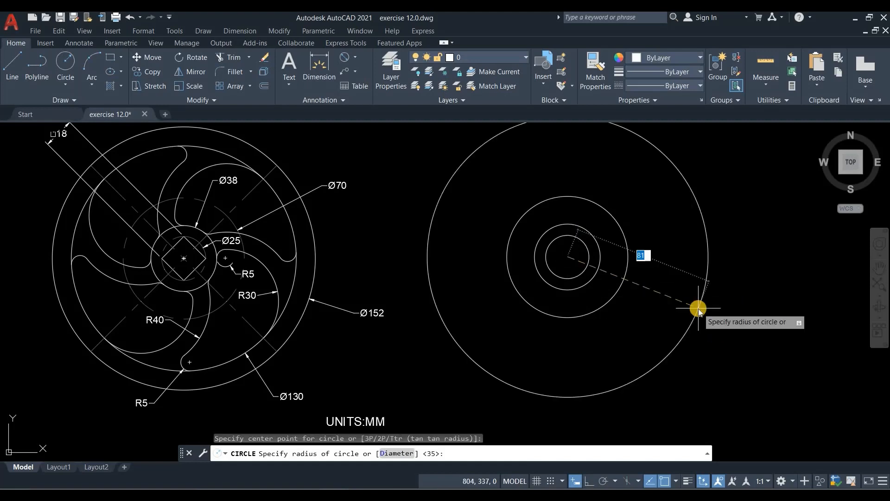
pyautogui.write('d')
pyautogui.press('Return')
pyautogui.write('130')
pyautogui.press('Return')
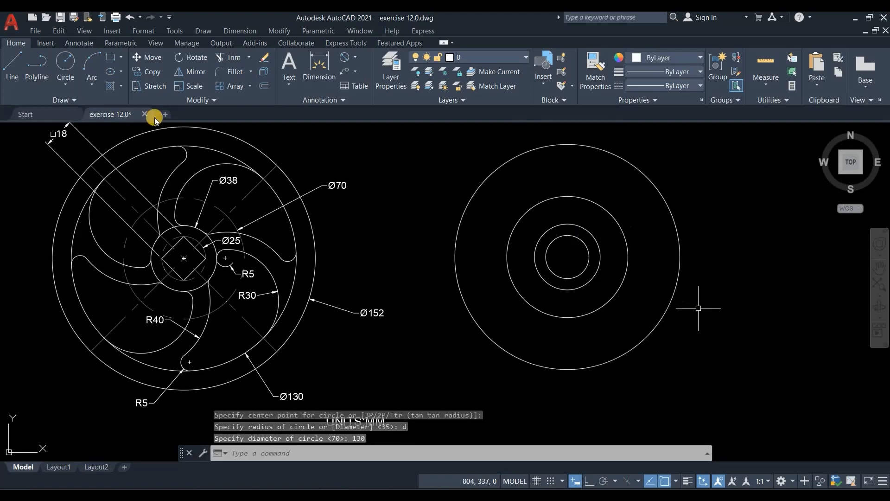
# - Draw the outermost concentric circle with a 152 mm diameter and end the command
pyautogui.click(60, 65)
pyautogui.click(568, 257)
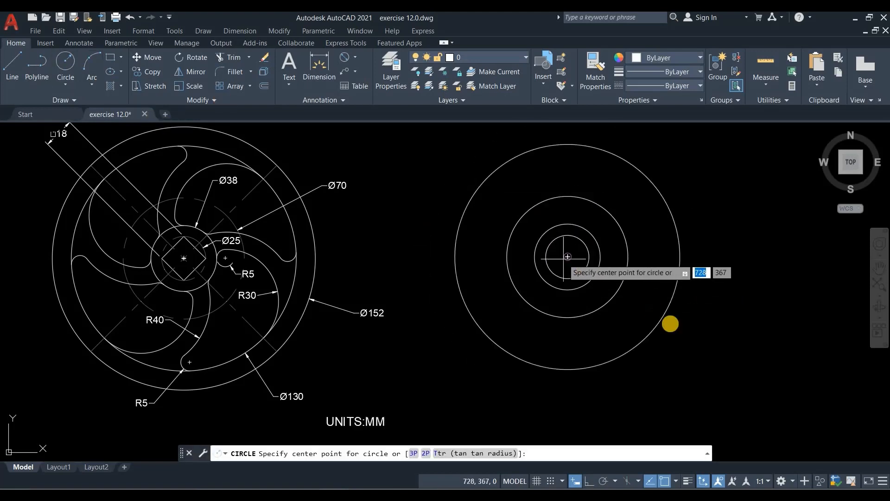
pyautogui.write('d')
pyautogui.press('Return')
pyautogui.write('1')
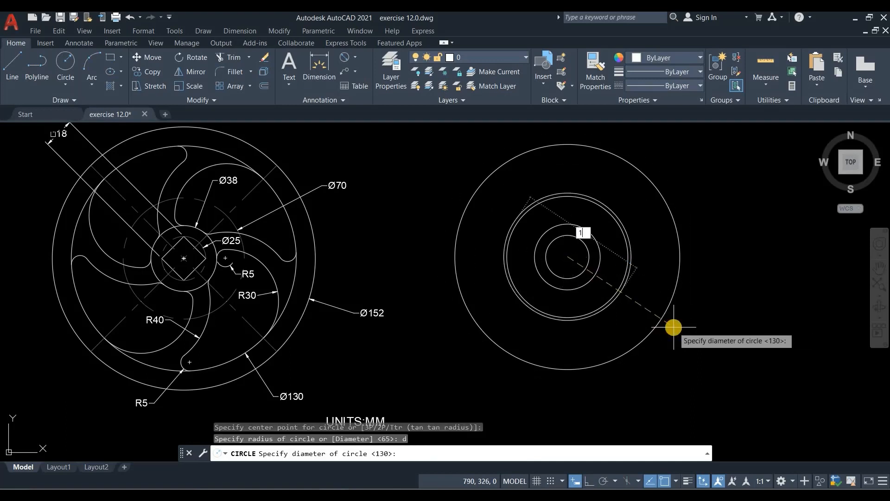
pyautogui.write('52')
pyautogui.press('Return')
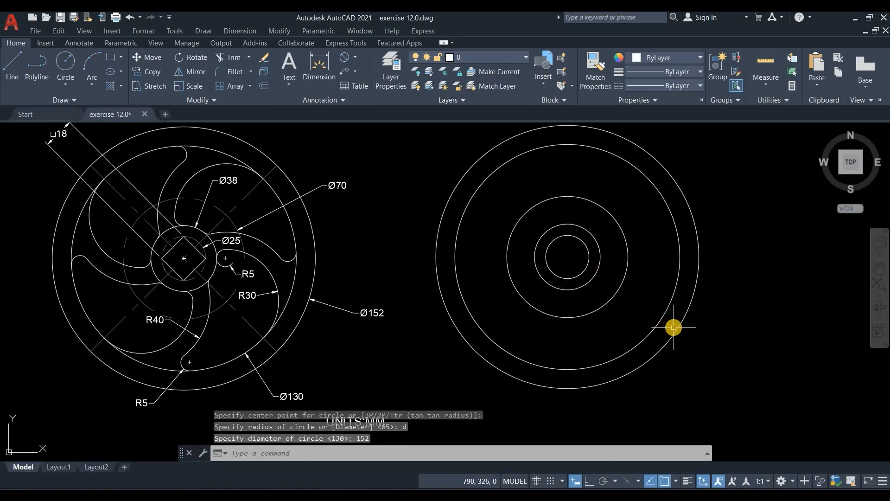
pyautogui.press('Escape')
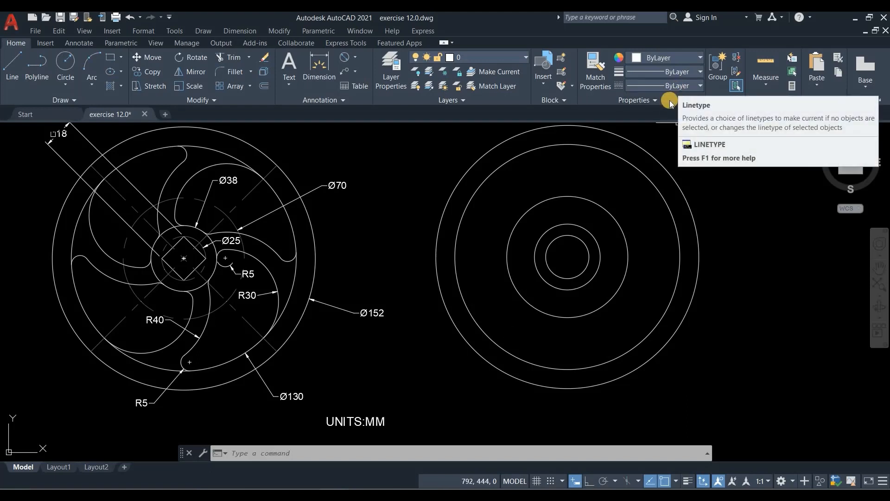
# - Review the linetypes already loaded in the drawing and the center linetypes available in acad.lin, without loading any
pyautogui.click(682, 84)
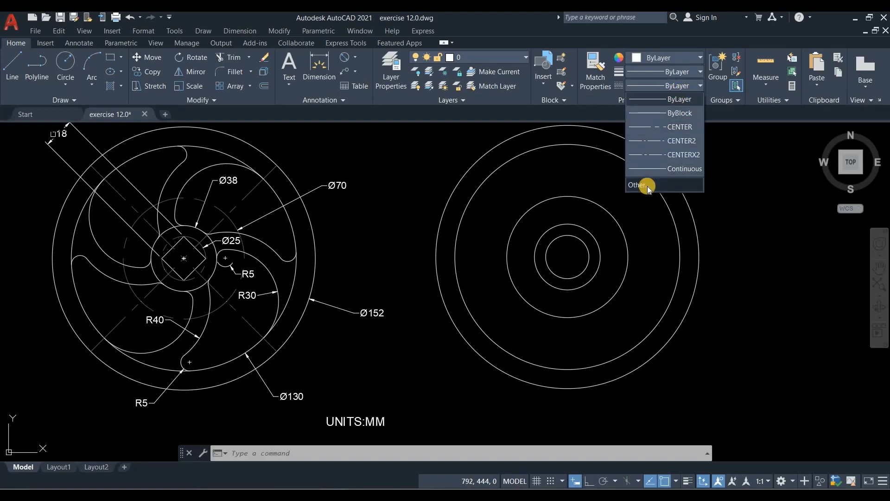
pyautogui.click(648, 185)
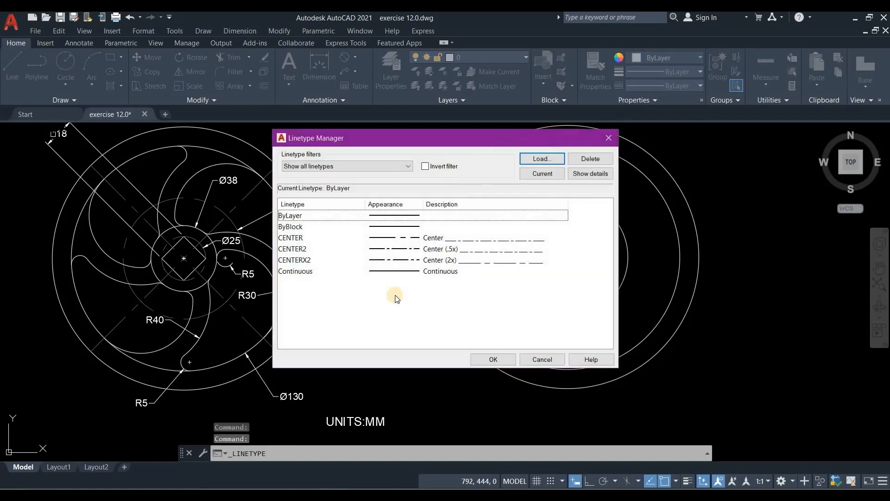
pyautogui.click(542, 159)
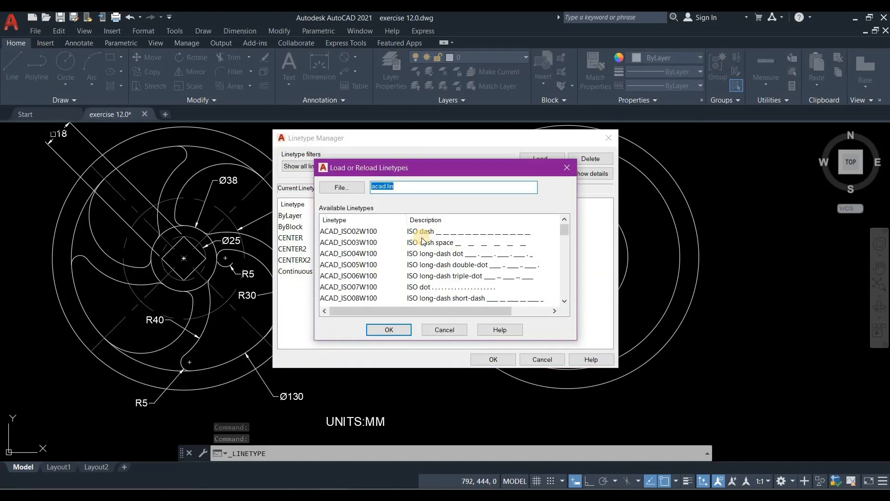
pyautogui.scroll(-4, 423, 240)
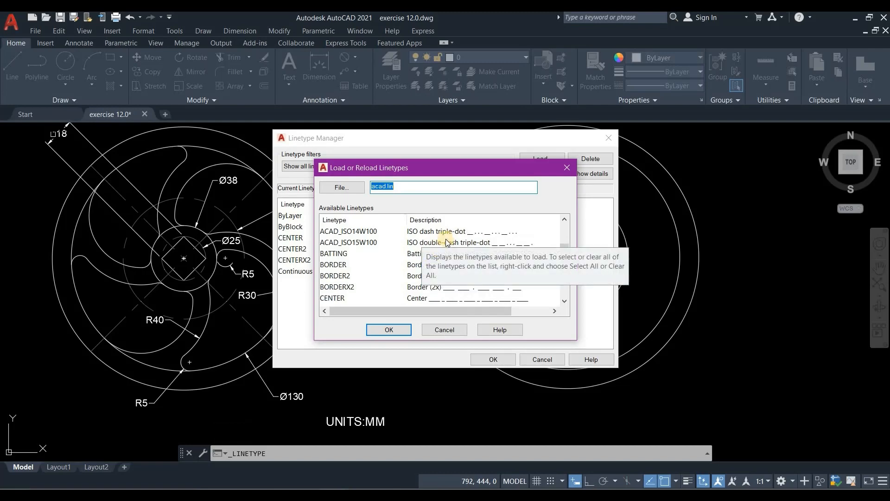
pyautogui.scroll(-1, 415, 297)
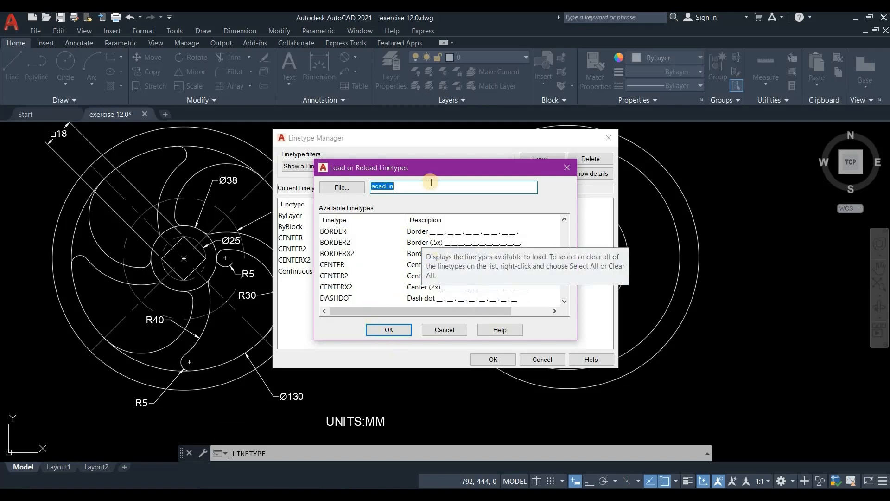
pyautogui.click(447, 176)
pyautogui.moveTo(554, 309); pyautogui.dragTo(520, 184)
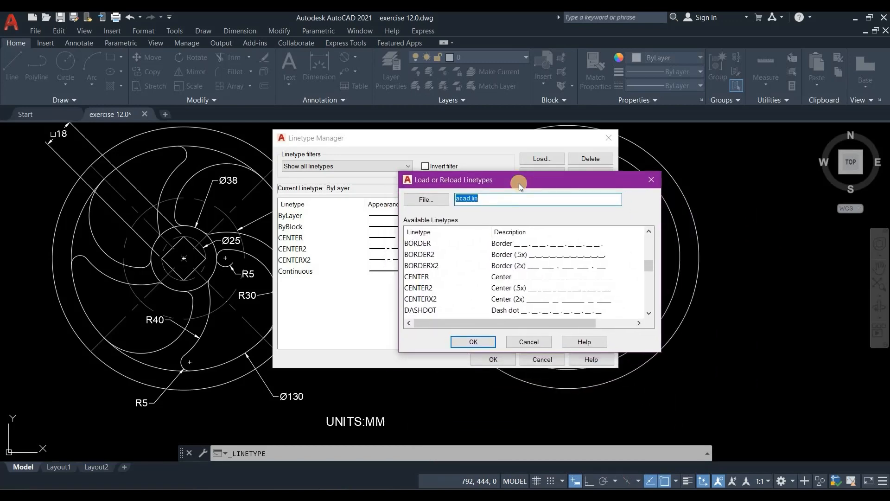
pyautogui.click(517, 344)
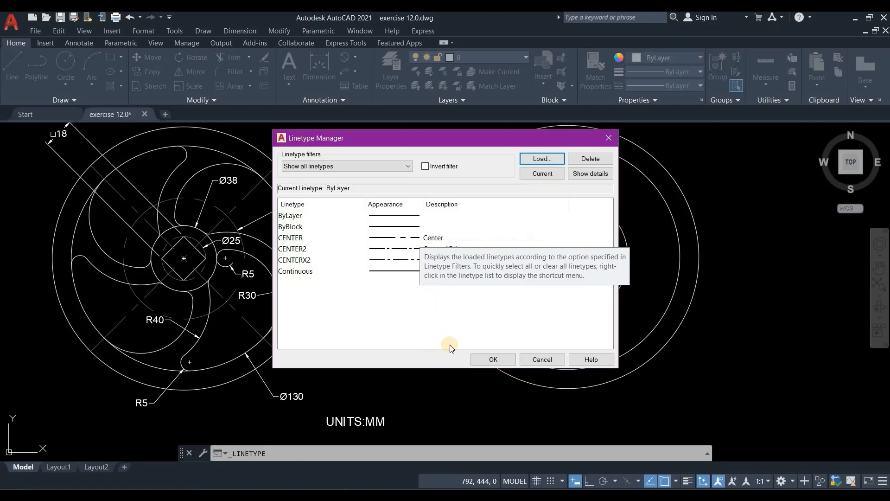
pyautogui.click(482, 359)
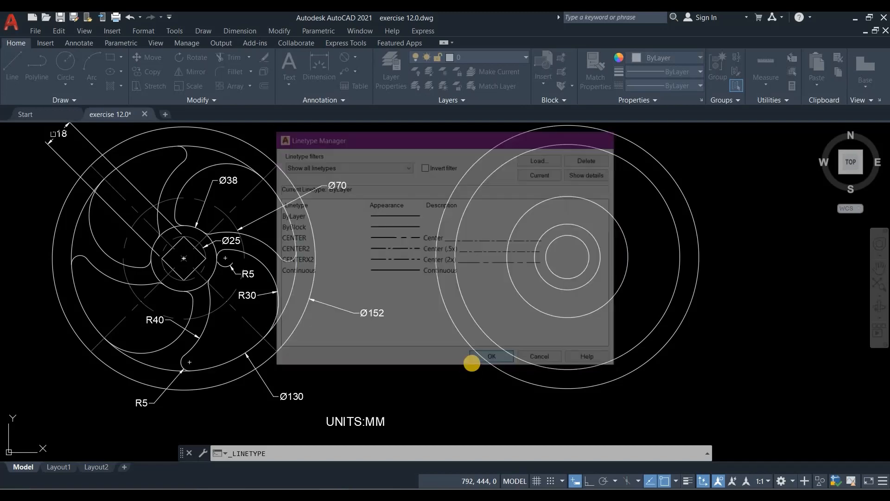
# - Give the new 25 mm circle the CENTER2 linetype and the grey color 99,100,102, and clear the selection
pyautogui.click(557, 282)
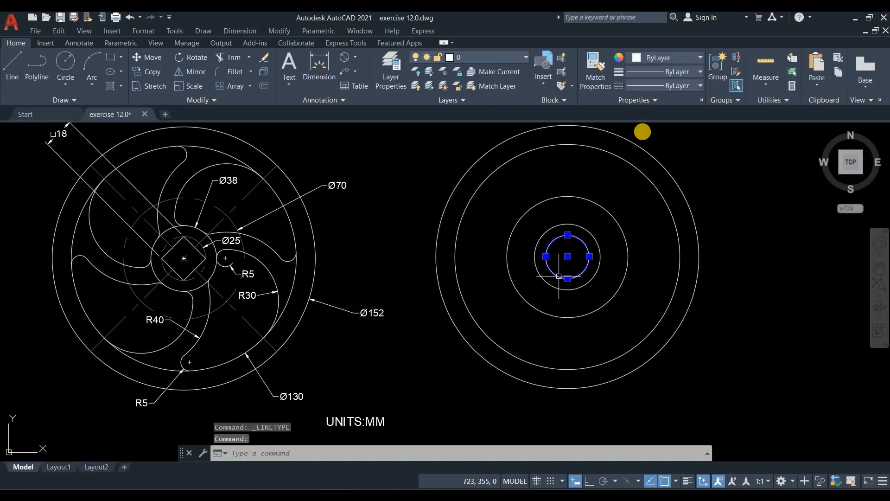
pyautogui.click(674, 85)
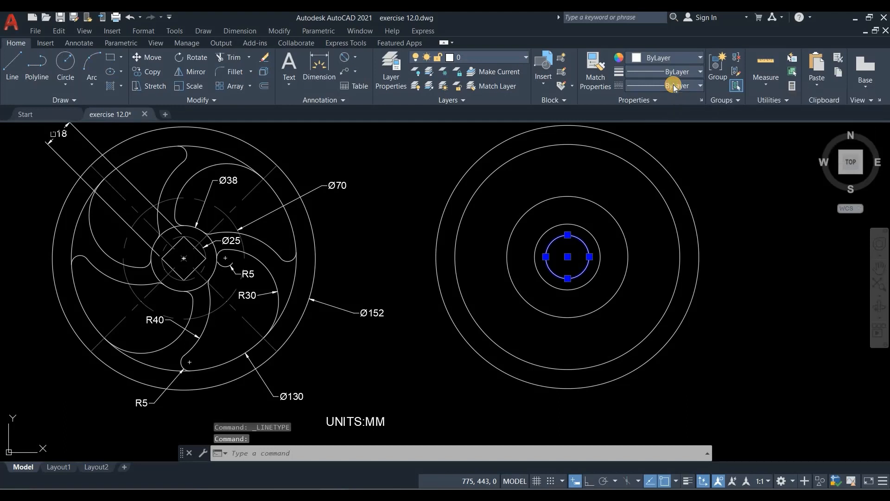
pyautogui.click(676, 155)
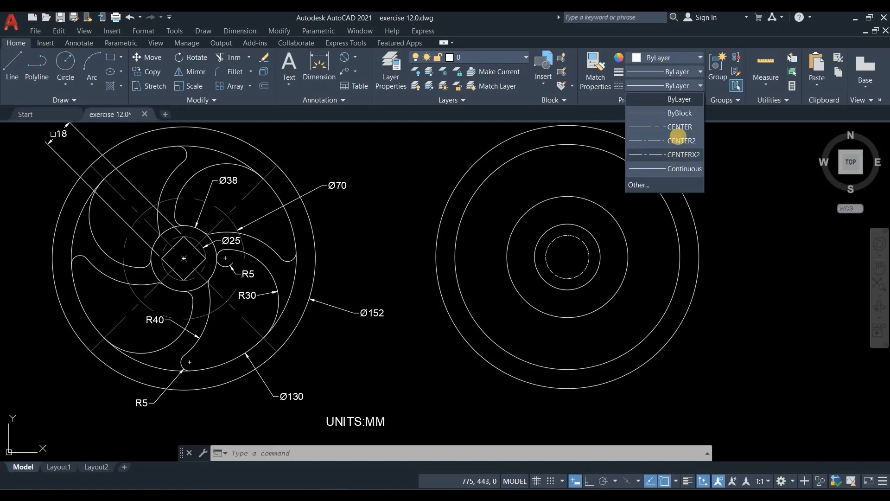
pyautogui.click(679, 140)
pyautogui.click(685, 59)
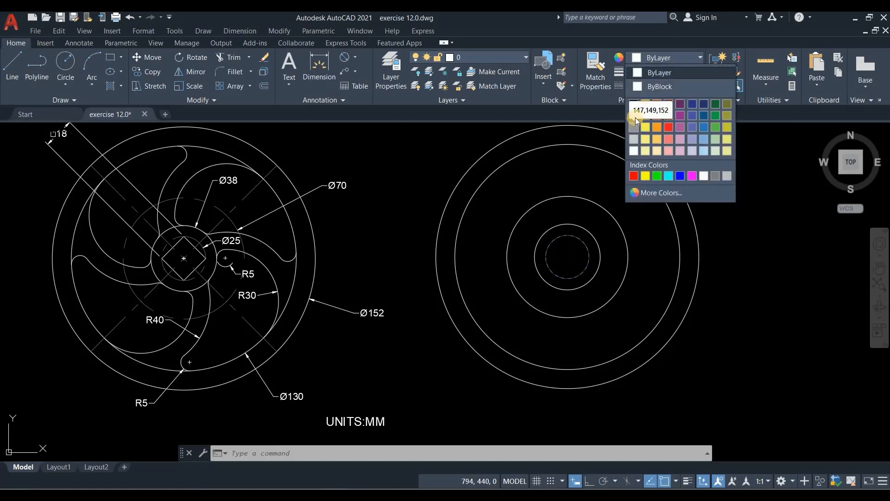
pyautogui.click(636, 115)
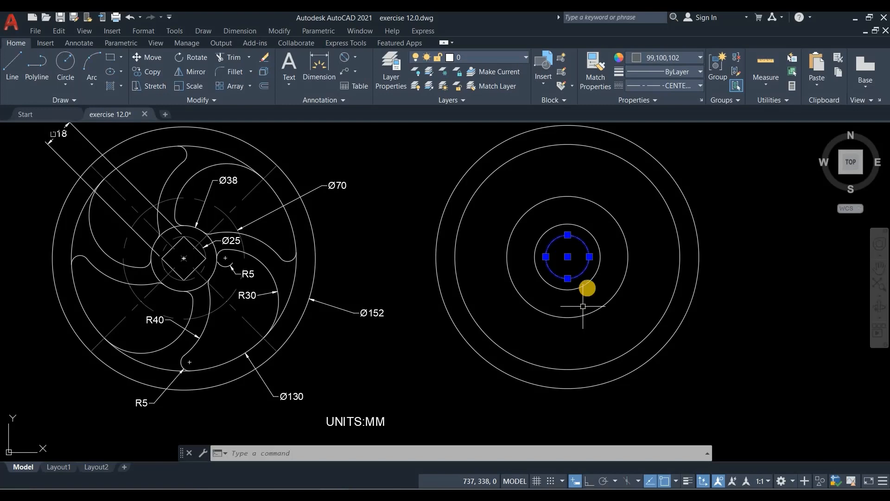
pyautogui.press('Escape')
pyautogui.scroll(2, 578, 267)
pyautogui.scroll(-2, 578, 269)
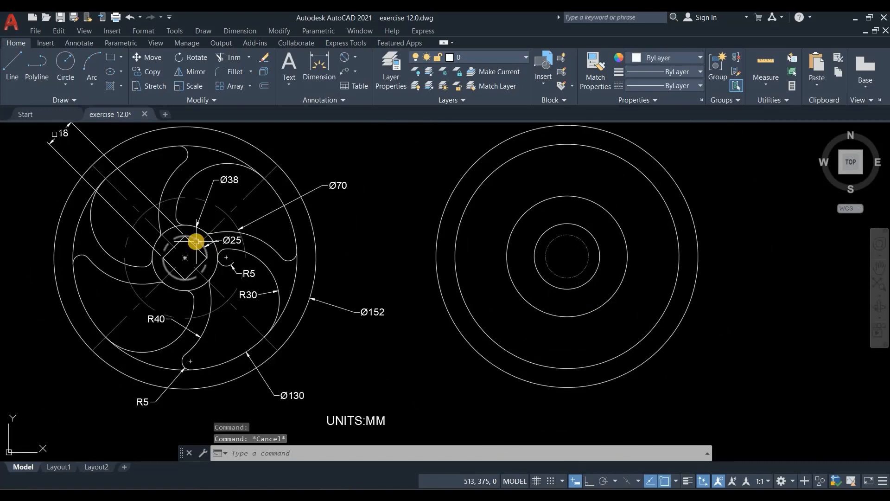
pyautogui.scroll(2, 197, 242)
pyautogui.scroll(-2, 196, 242)
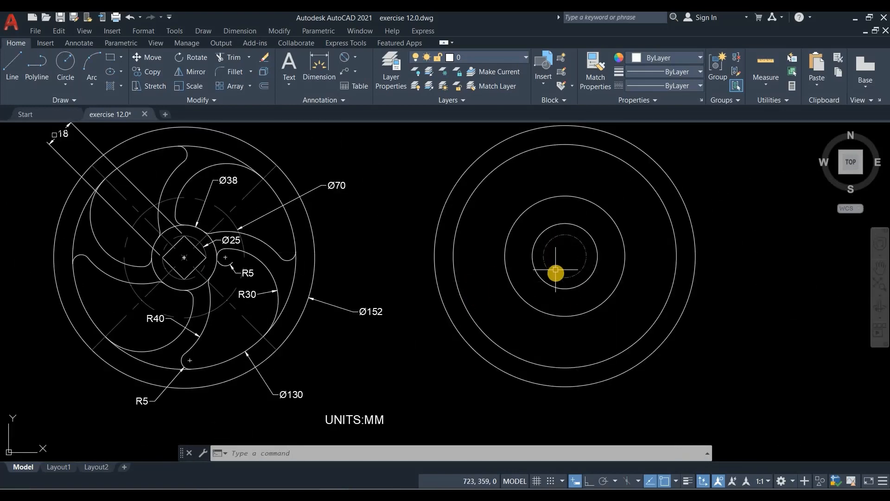
# - Try a linetype scale of 2 on the new 25 mm circle, settle on a scale of 3, and clear the selection
pyautogui.click(556, 271)
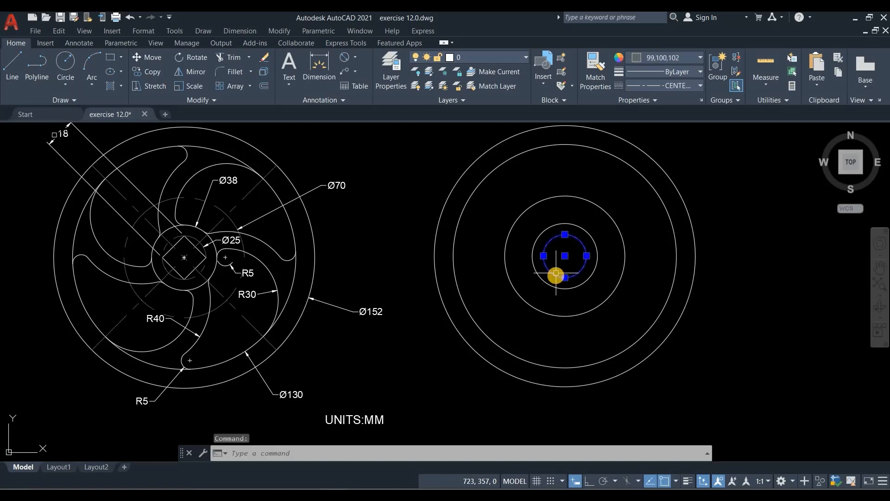
pyautogui.rightClick(557, 277)
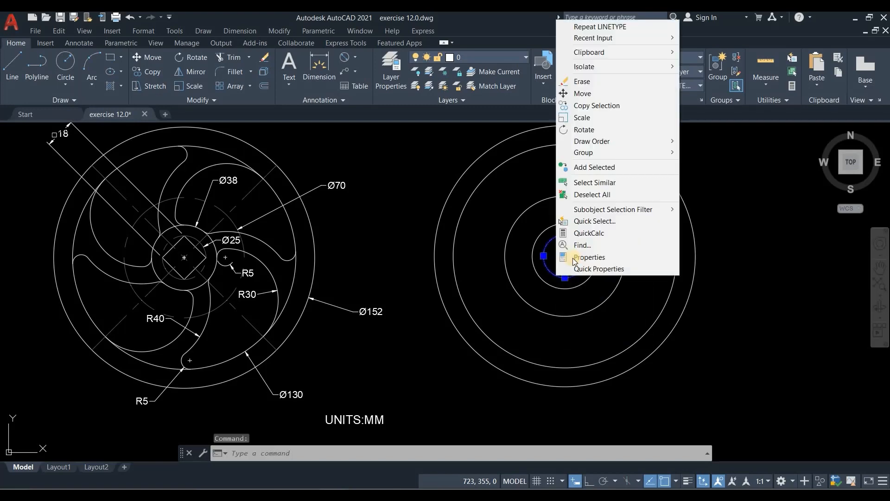
pyautogui.click(590, 257)
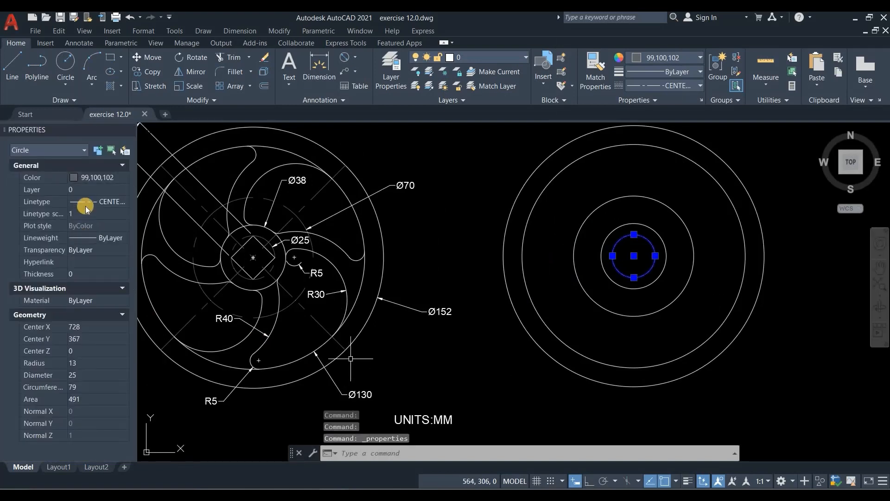
pyautogui.click(86, 214)
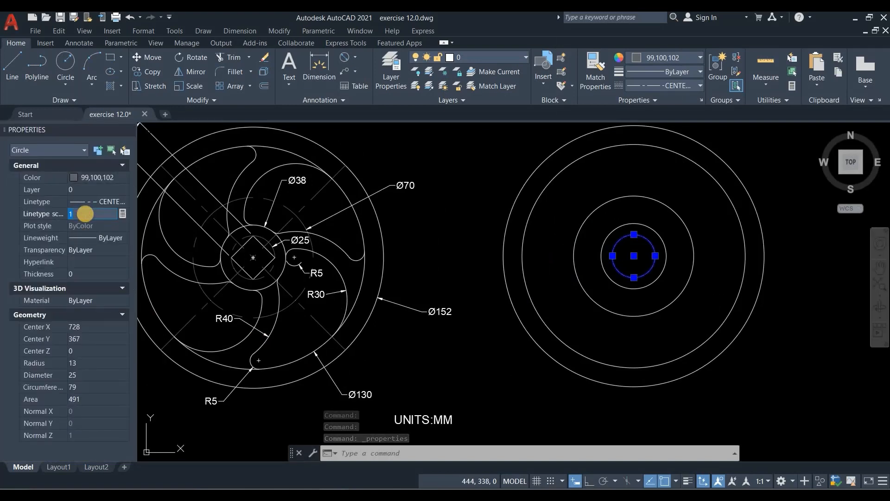
pyautogui.write('2')
pyautogui.press('Return')
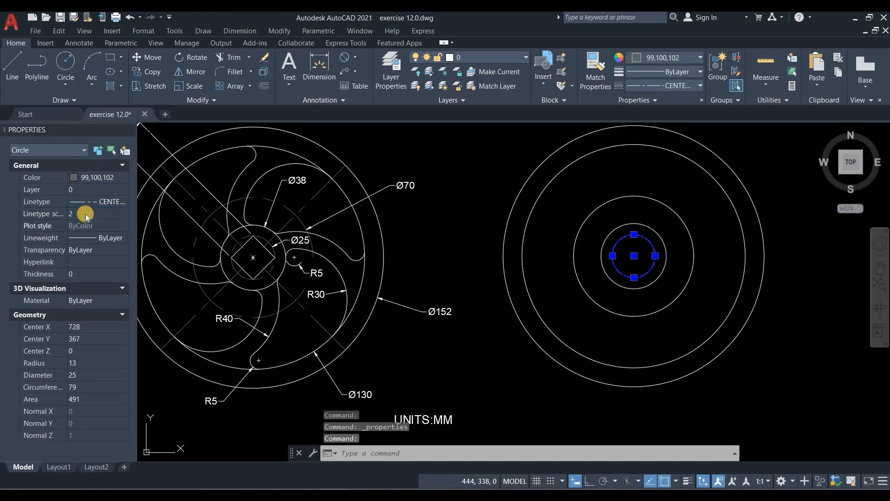
pyautogui.click(86, 213)
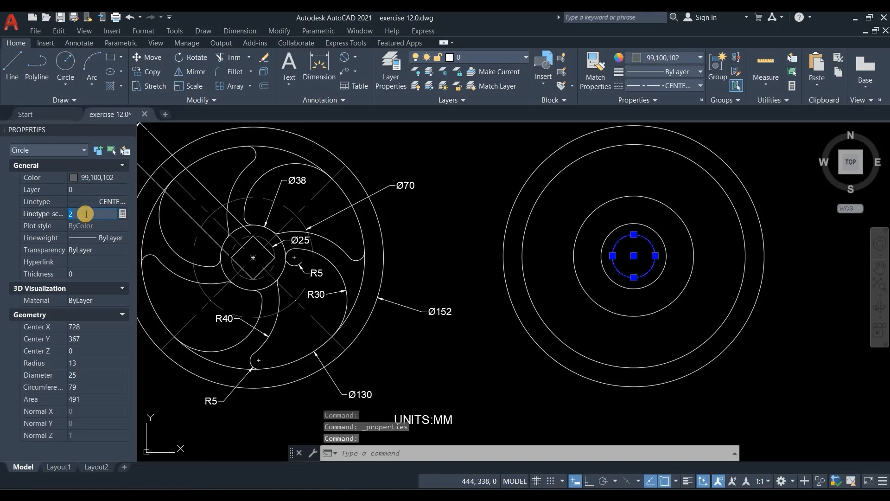
pyautogui.write('3')
pyautogui.press('Return')
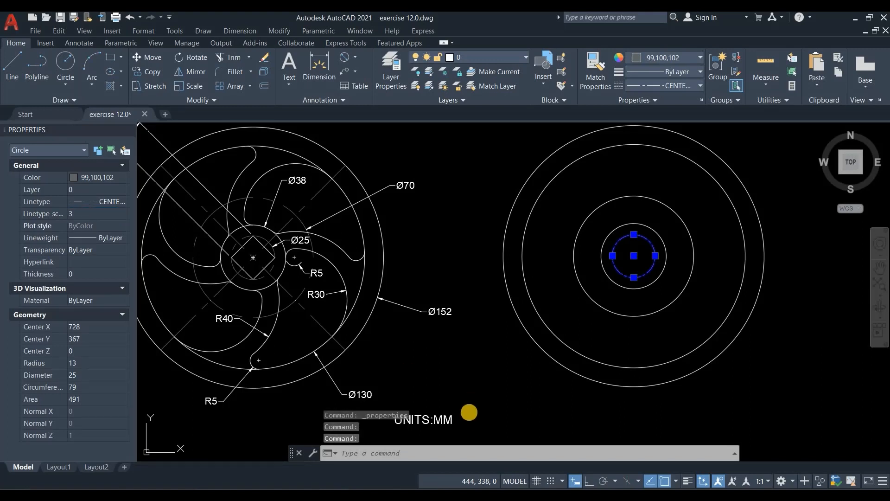
pyautogui.press('Escape')
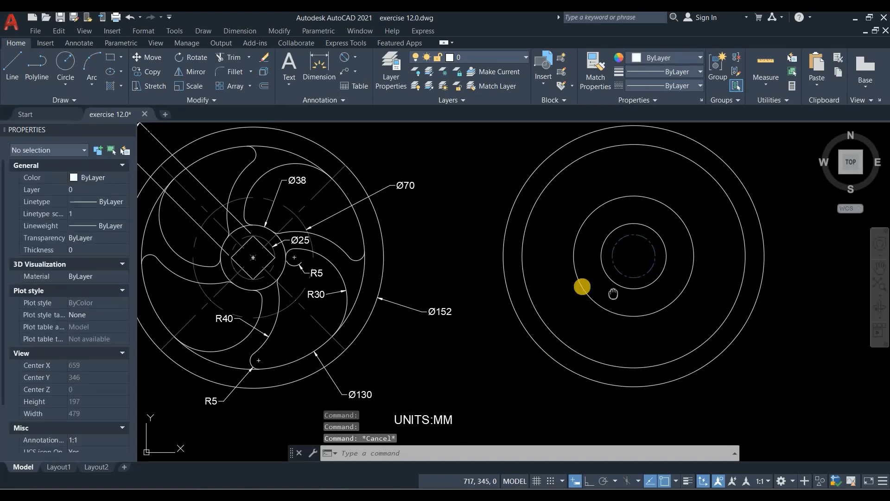
# - Match the properties of the 25 mm center-line circle onto the new 70 mm circle and end the command
pyautogui.moveTo(613, 294); pyautogui.dragTo(583, 287, button='middle')
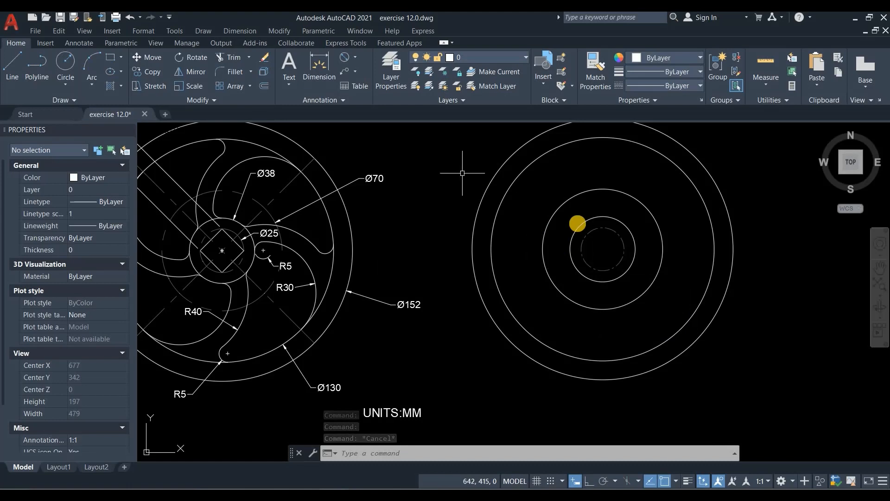
pyautogui.click(602, 75)
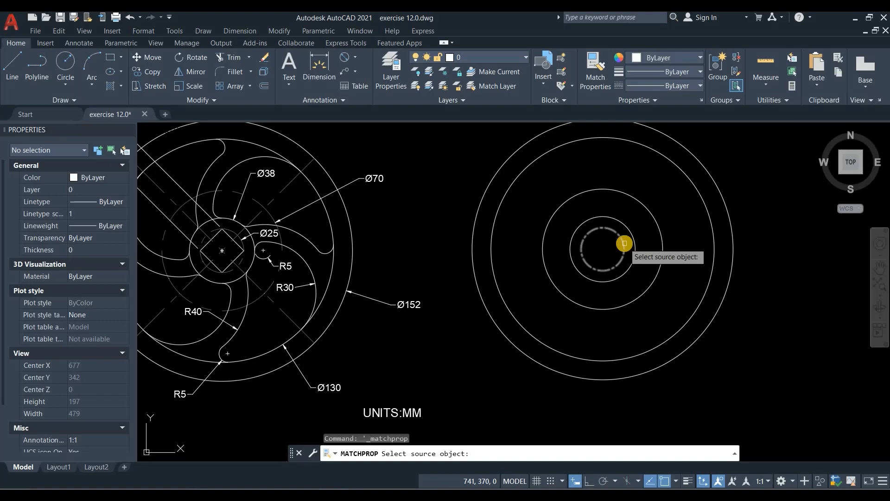
pyautogui.click(624, 245)
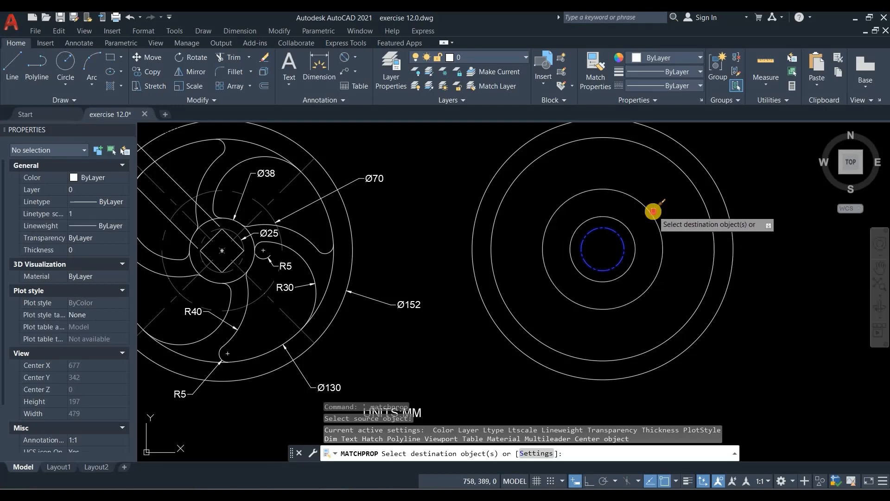
pyautogui.click(654, 211)
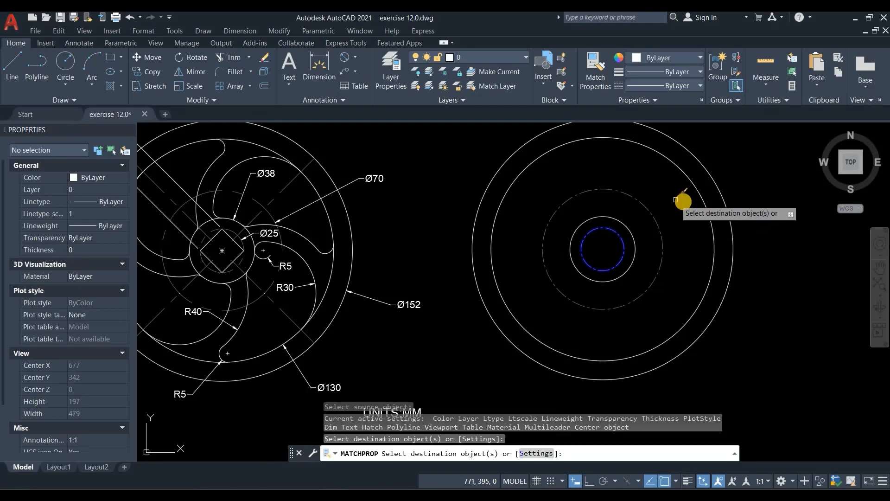
pyautogui.press('Return')
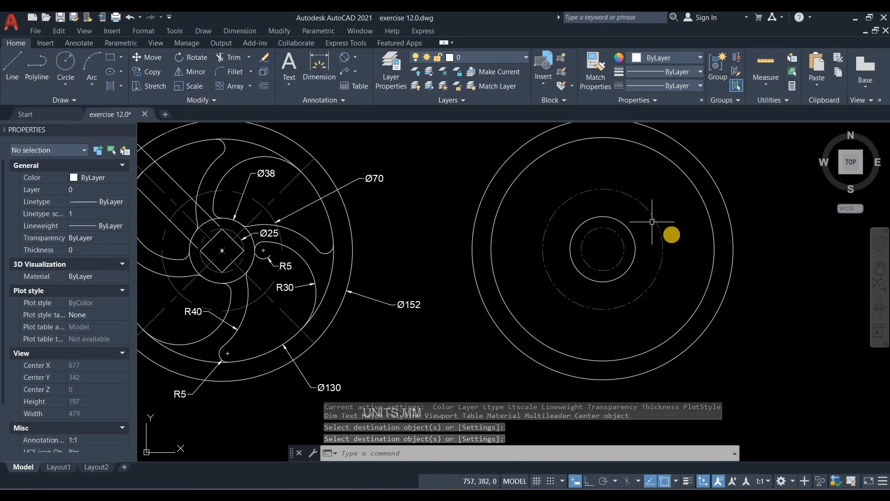
# - Draw a vertical line through the new wheel's centre from the top to the bottom quadrant of the 152 mm circle
pyautogui.scroll(-2, 672, 235)
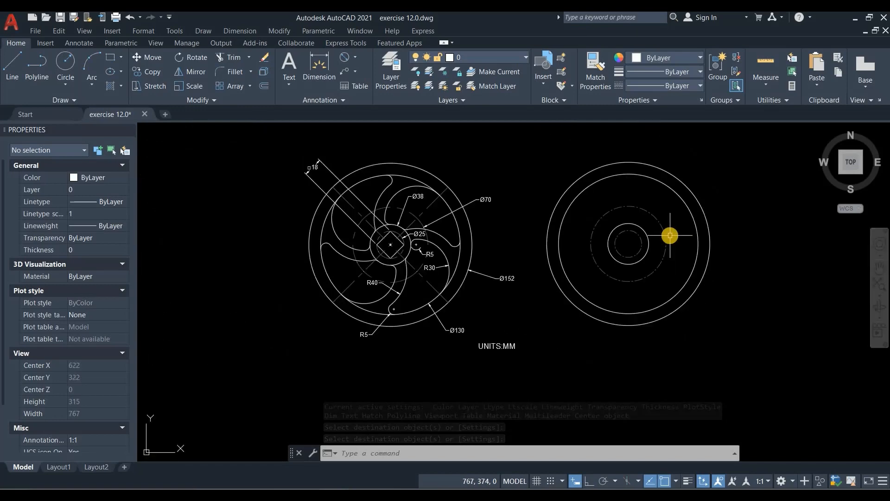
pyautogui.scroll(2, 670, 235)
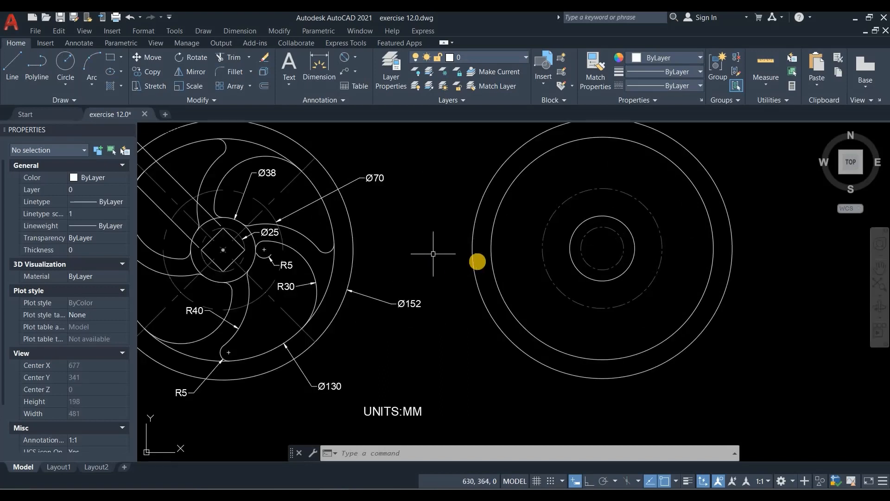
pyautogui.moveTo(431, 255); pyautogui.dragTo(478, 262, button='middle')
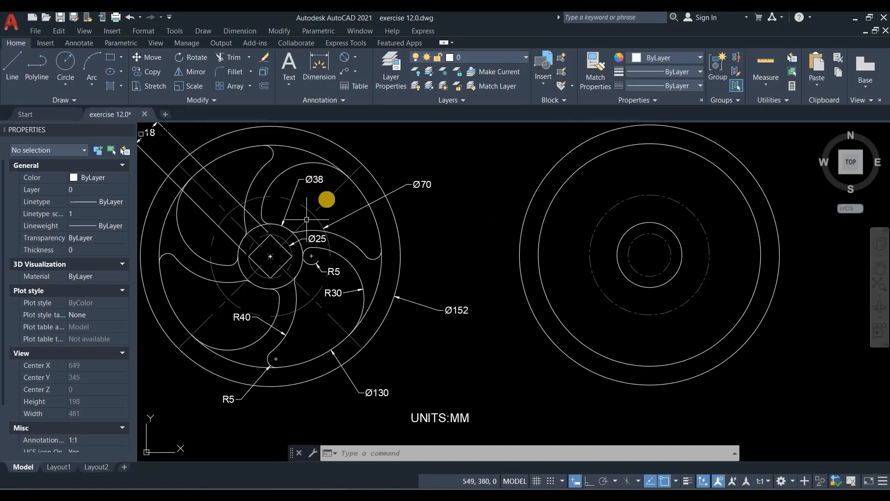
pyautogui.click(4, 72)
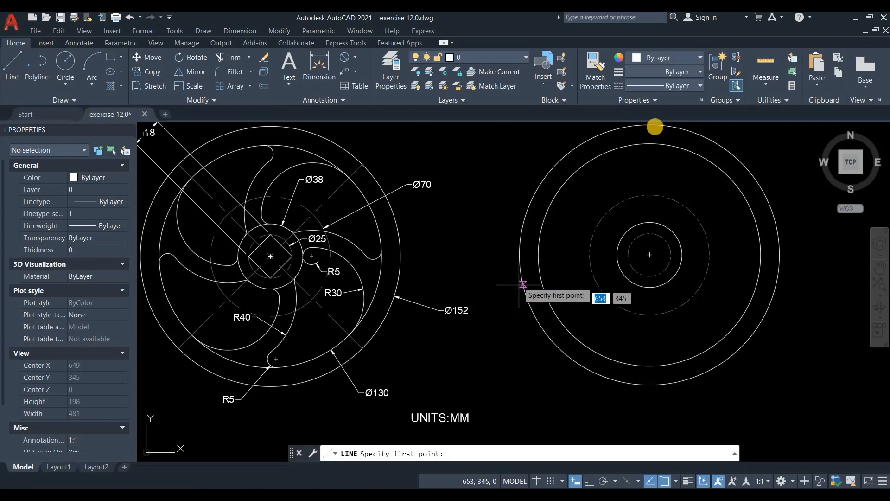
pyautogui.moveTo(649, 124); pyautogui.dragTo(635, 134, button='middle')
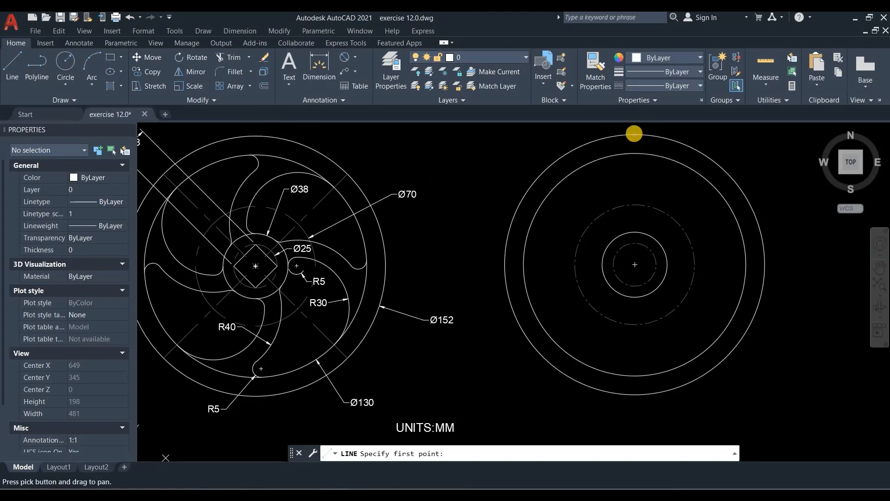
pyautogui.click(635, 134)
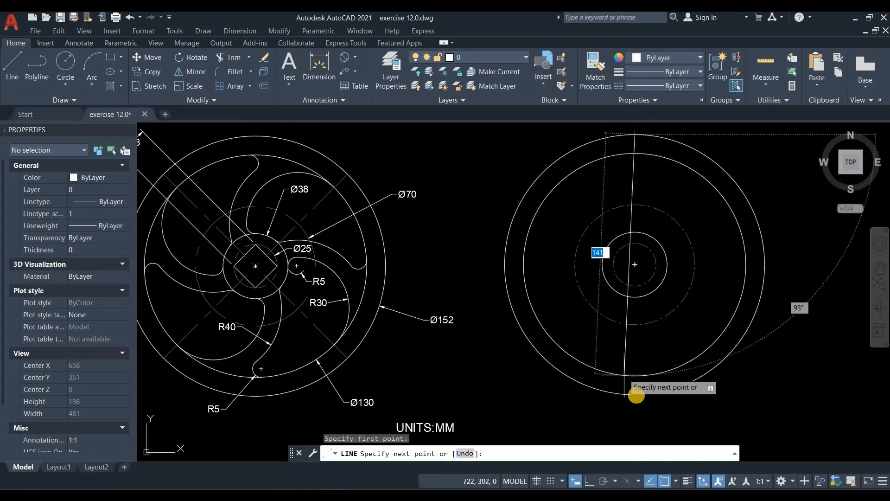
pyautogui.click(636, 392)
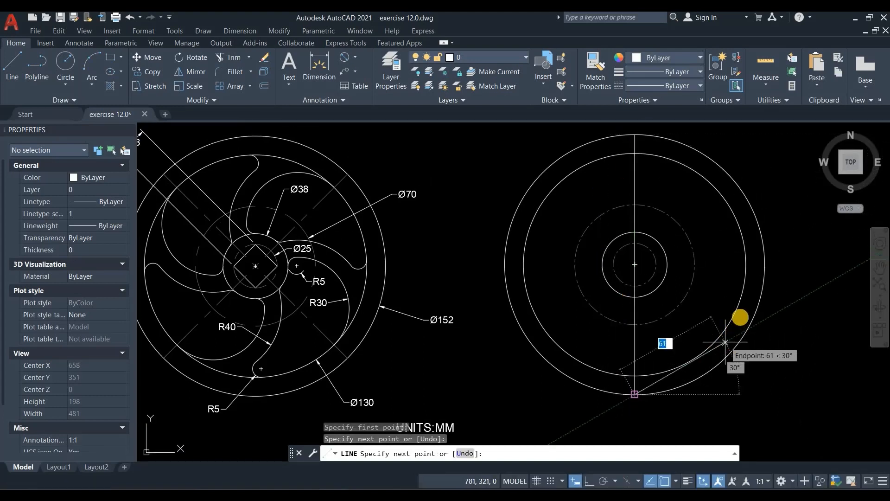
pyautogui.press('Return')
# - Draw a horizontal line through the new wheel's centre between the right and left quadrants of the 152 mm circle
pyautogui.press('Return')
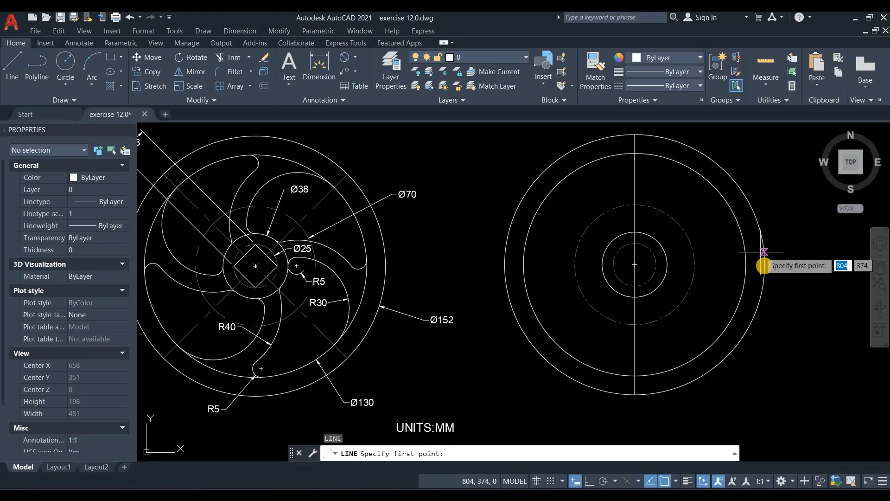
pyautogui.click(501, 263)
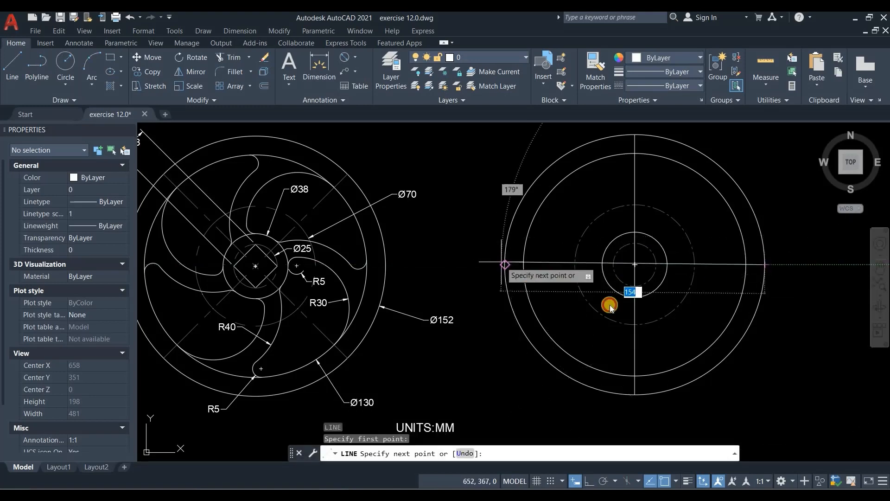
pyautogui.press('Return')
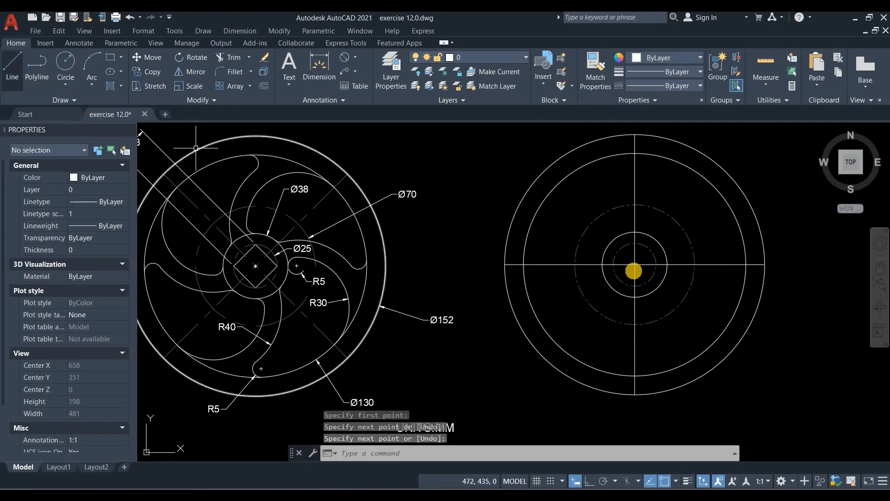
# - Draw a 45° line from the new wheel's centre up to the right, ending just beyond the outermost circle
pyautogui.press('Return')
pyautogui.click(635, 264)
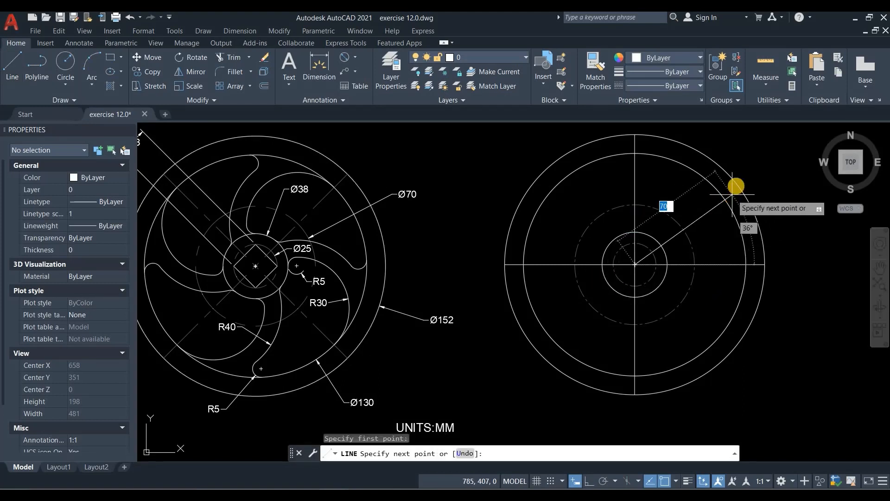
pyautogui.click(734, 165)
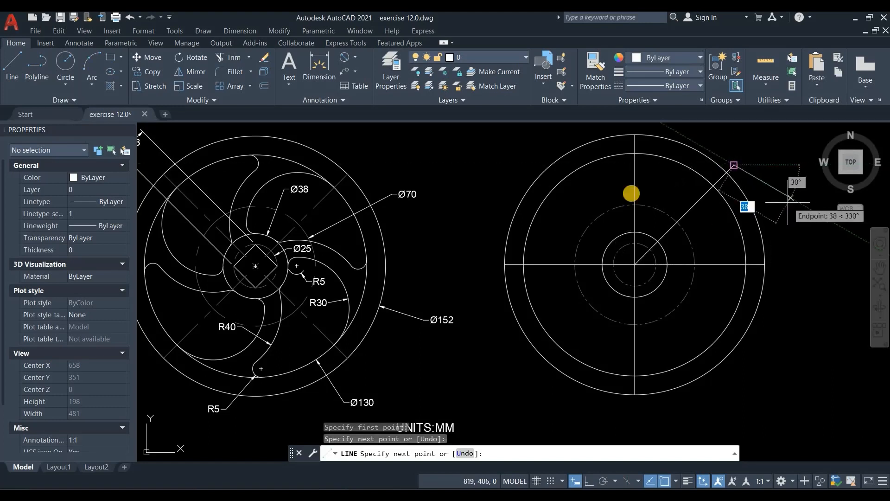
pyautogui.press('Return')
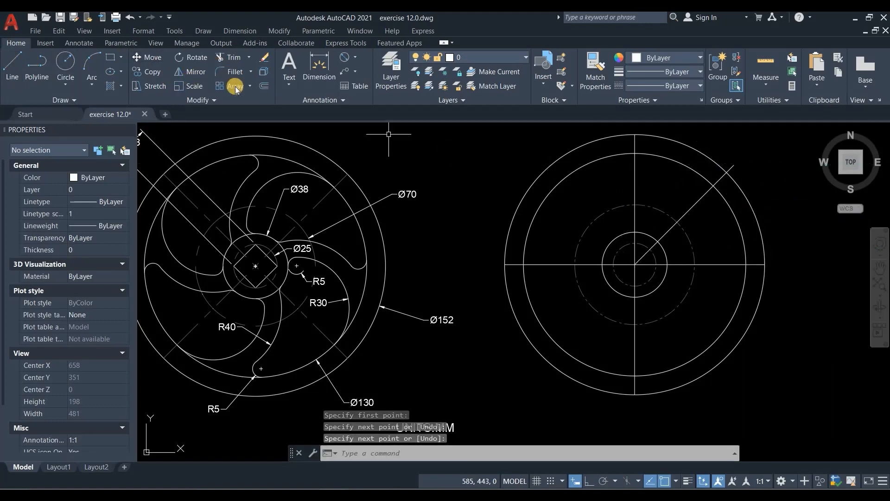
# - Extend the 45° line's inner end through the centre to the lower-left of the outermost circle and end the command
pyautogui.click(249, 58)
pyautogui.click(237, 99)
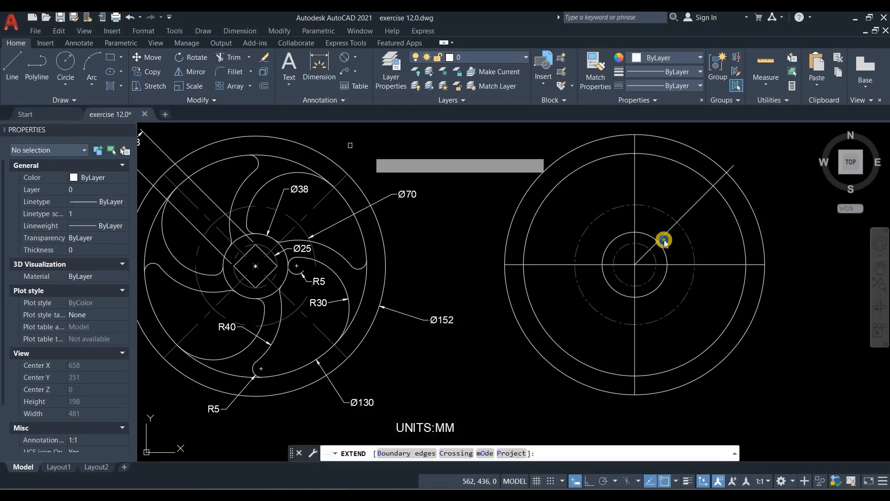
pyautogui.rightClick(675, 239)
pyautogui.click(645, 254)
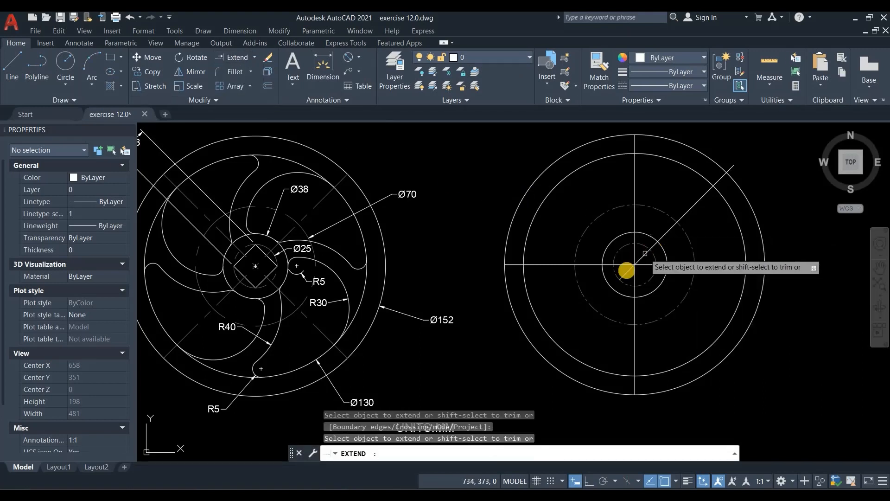
pyautogui.click(627, 273)
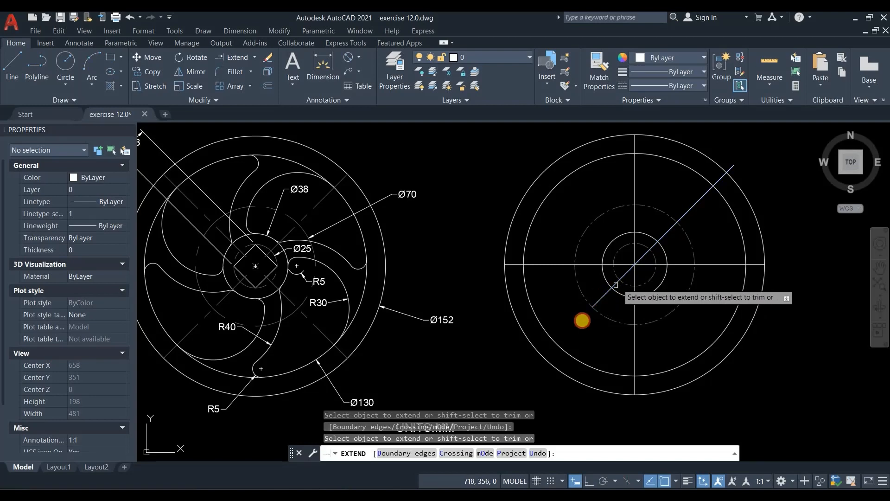
pyautogui.click(573, 310)
pyautogui.rightClick(571, 304)
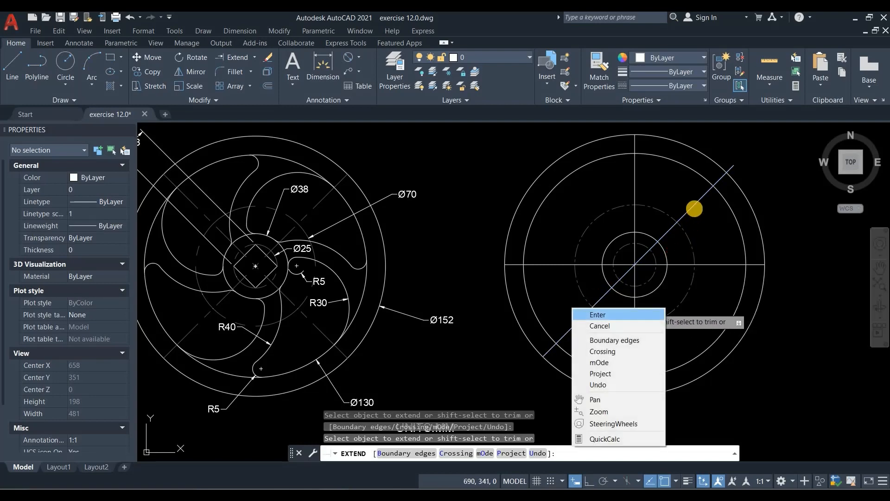
pyautogui.click(589, 312)
# - Mirror the diagonal line about the vertical line through the wheel's centre, keeping the source line
pyautogui.click(693, 207)
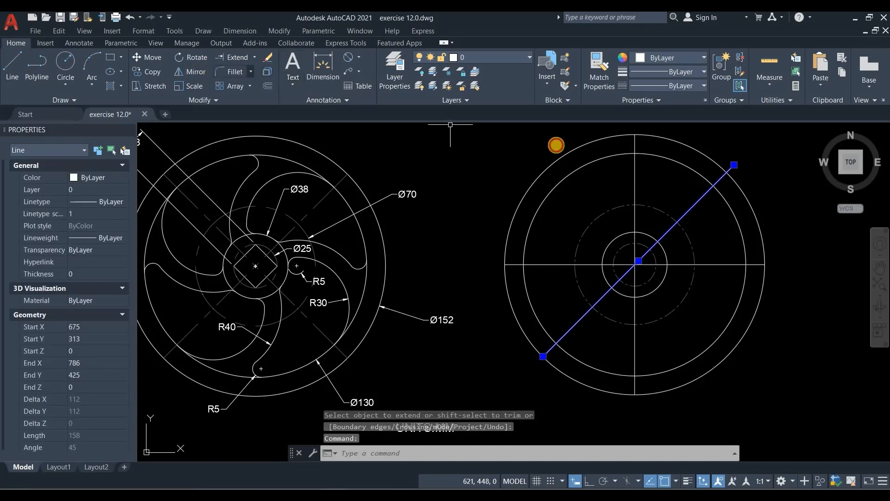
pyautogui.click(633, 135)
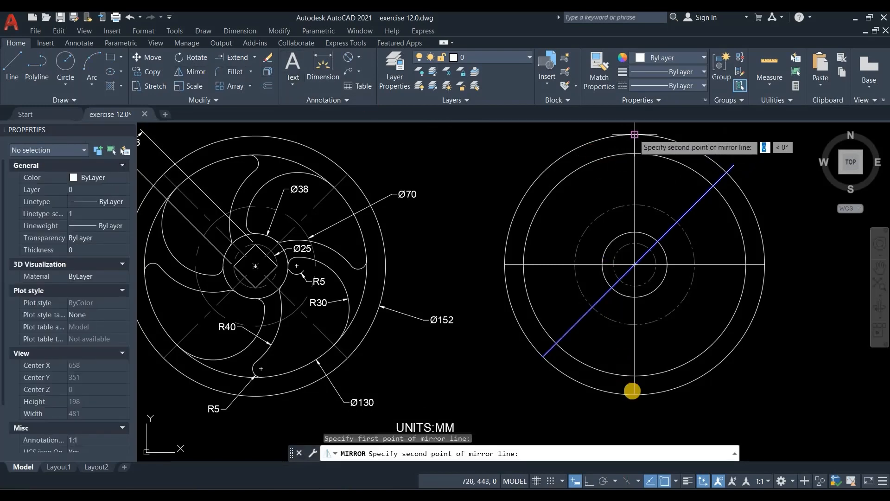
pyautogui.click(667, 373)
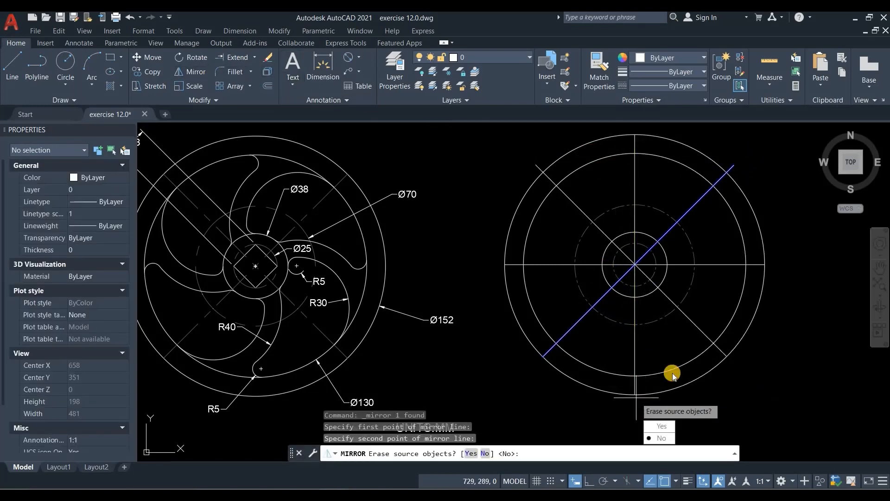
pyautogui.press('Return')
# - Delete the horizontal and vertical lines through the new wheel's centre
pyautogui.click(698, 264)
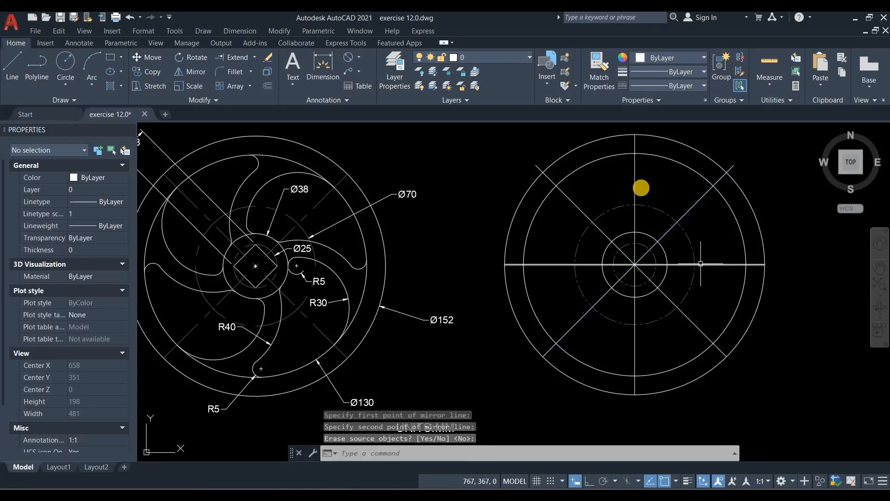
pyautogui.click(633, 181)
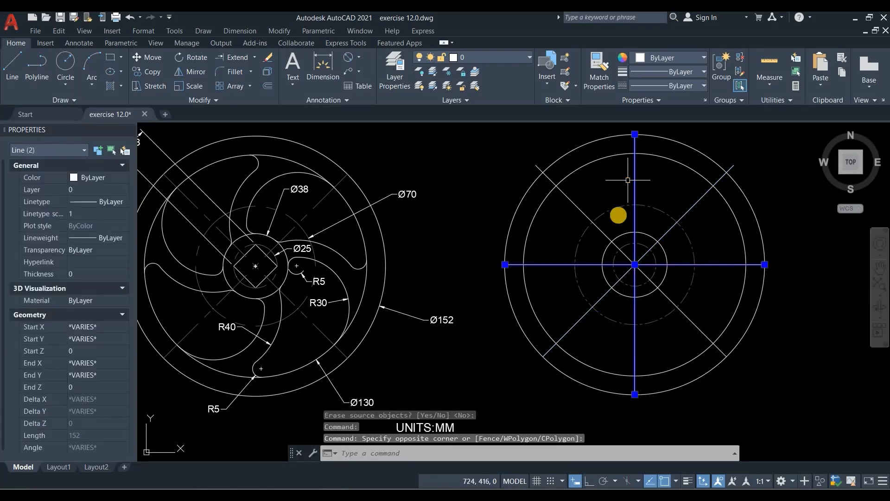
pyautogui.press('Delete')
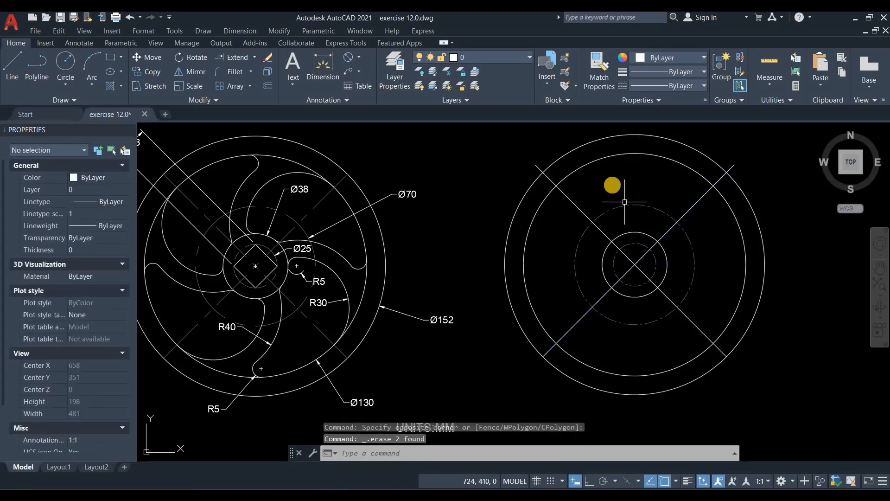
# - Match the properties of the dash-dot 70 mm circle onto both diagonal lines of the new wheel
pyautogui.click(600, 70)
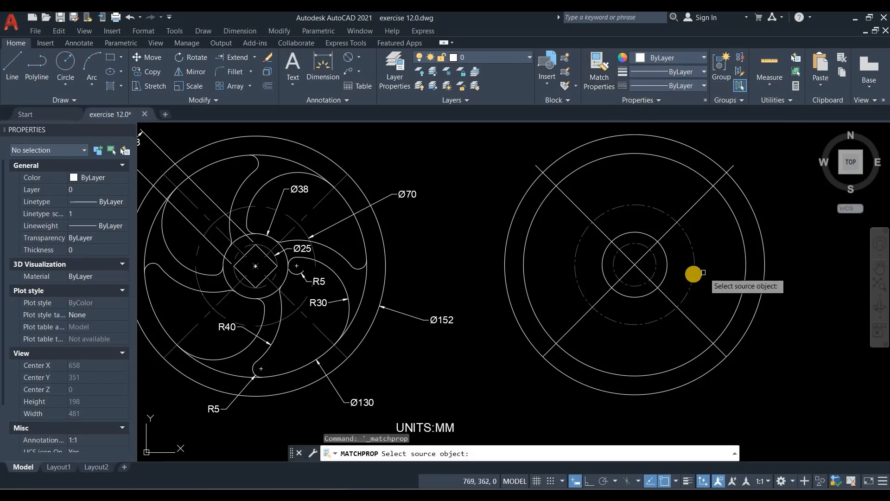
pyautogui.click(695, 262)
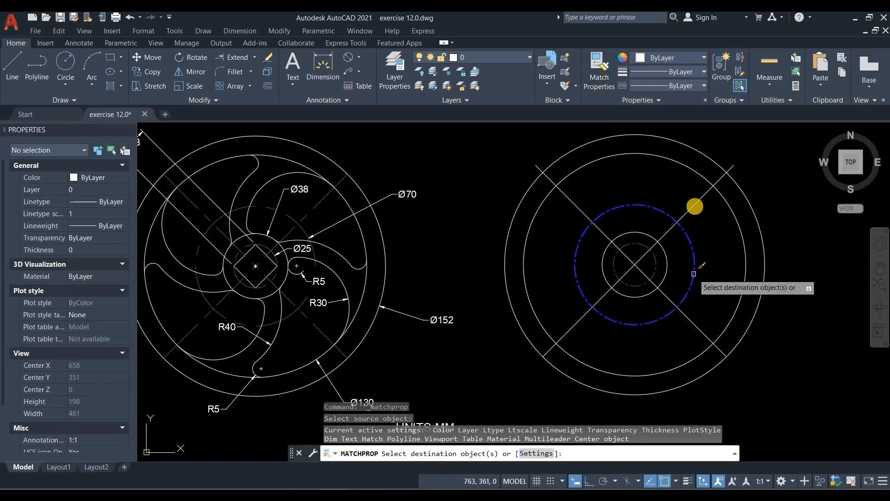
pyautogui.click(696, 204)
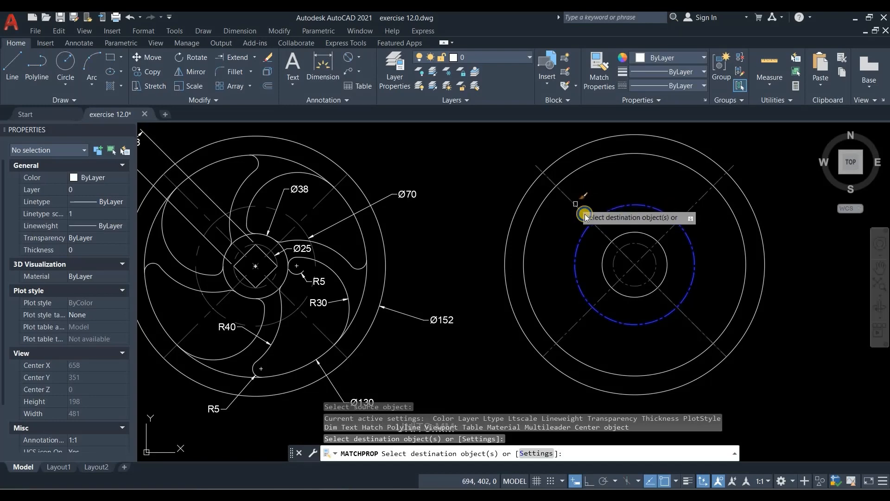
pyautogui.click(586, 214)
pyautogui.press('Return')
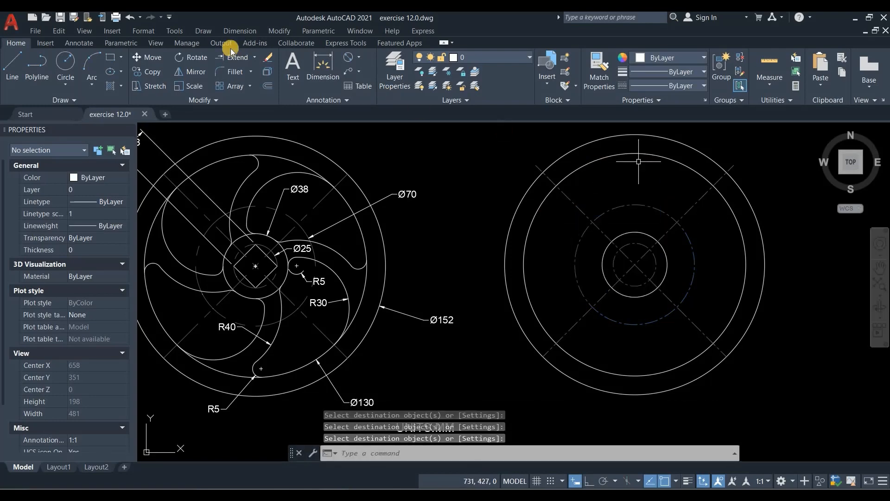
# - Trim the upper-left and upper-right ends of the diagonal centerlines that extend beyond the new wheel's outermost circle
pyautogui.click(254, 57)
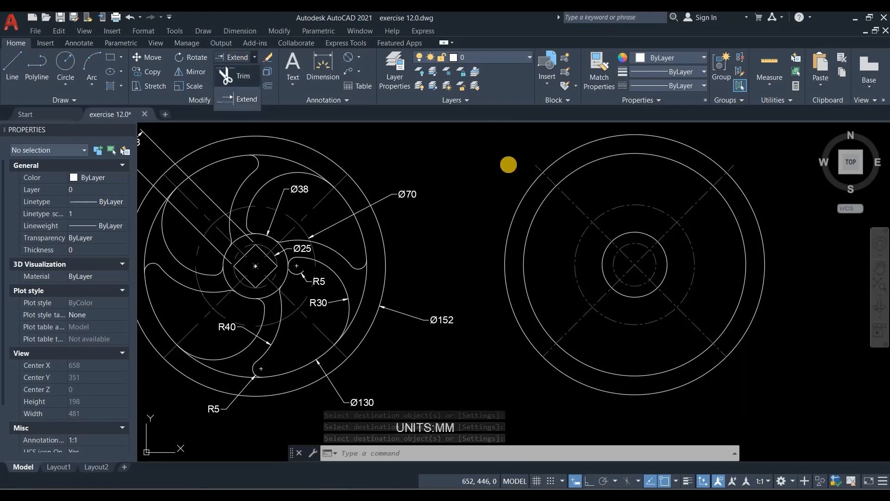
pyautogui.rightClick(514, 167)
pyautogui.click(536, 165)
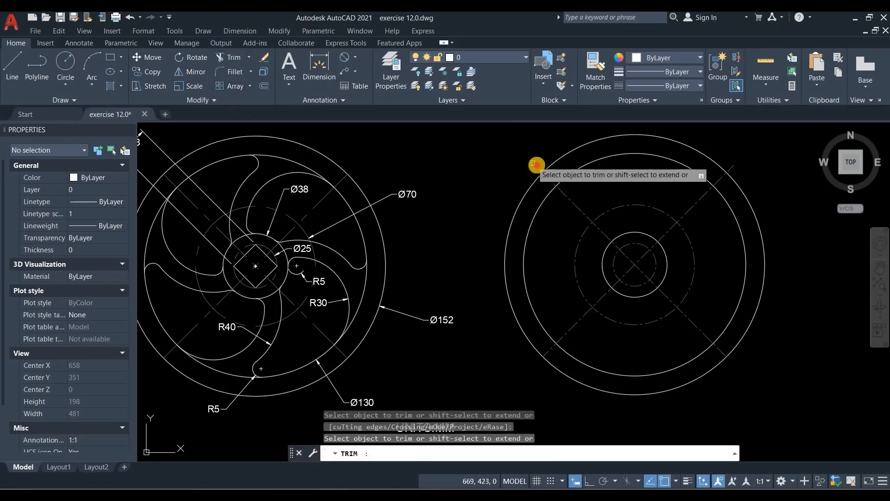
pyautogui.click(538, 134)
pyautogui.click(735, 165)
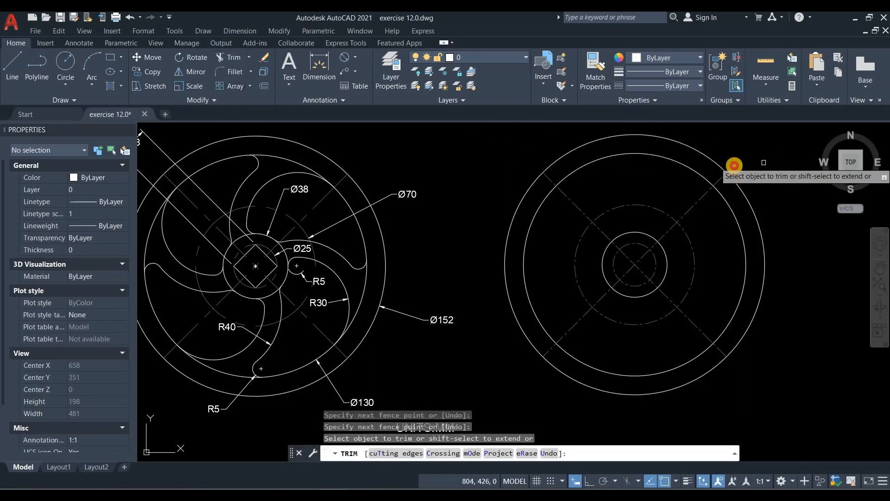
pyautogui.rightClick(736, 158)
pyautogui.click(748, 158)
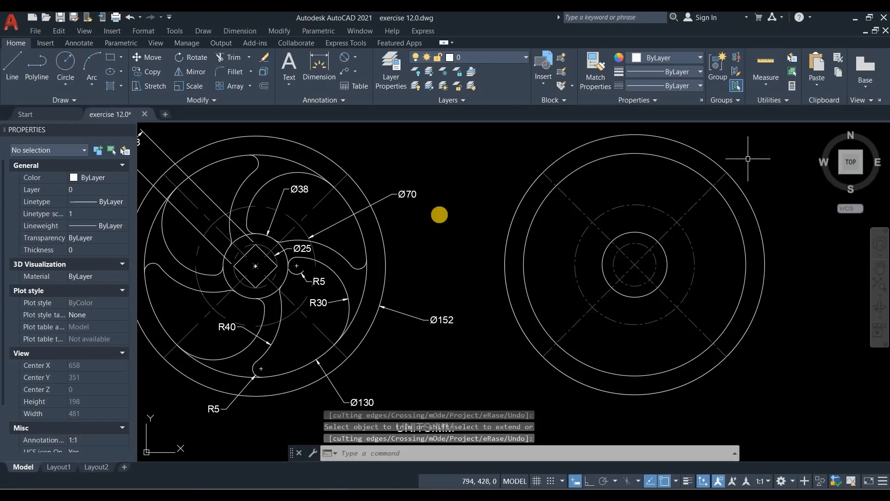
# - Draw a vertical and a horizontal line across the new wheel's 25 mm circle, joining its opposite quadrants
pyautogui.moveTo(414, 212); pyautogui.dragTo(440, 214, button='middle')
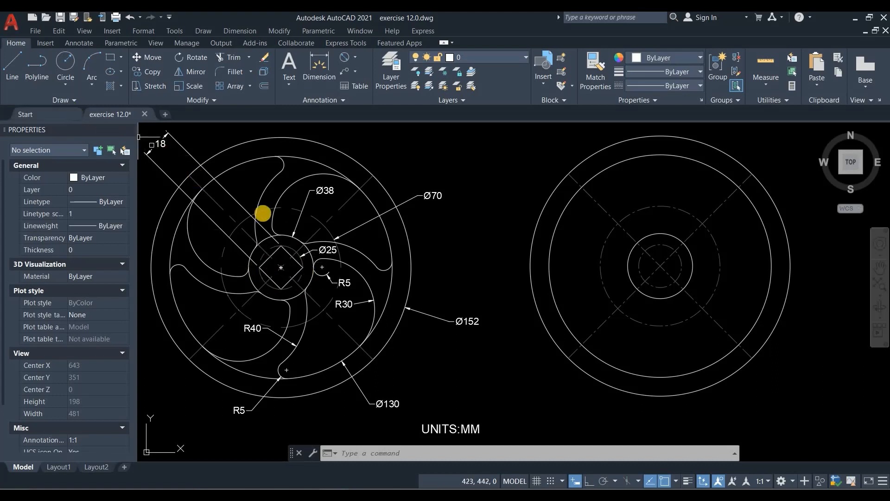
pyautogui.click(14, 72)
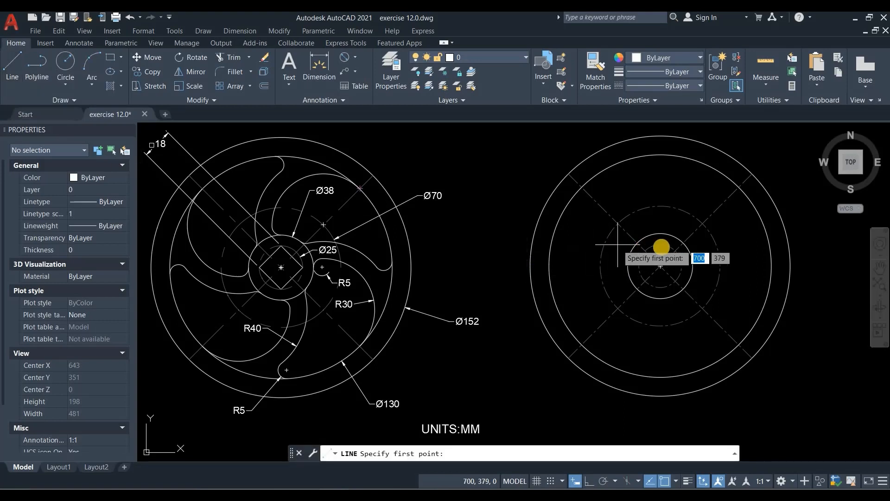
pyautogui.click(660, 246)
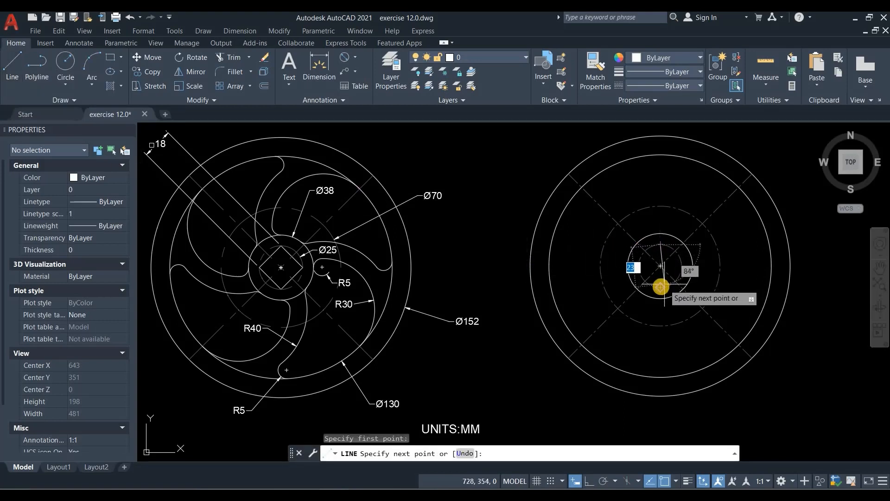
pyautogui.click(661, 287)
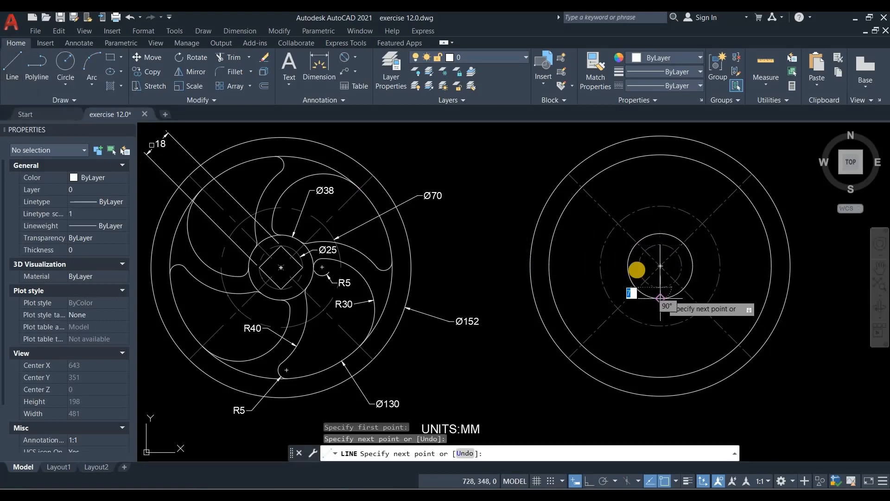
pyautogui.press('Return')
pyautogui.press('Return')
pyautogui.click(639, 267)
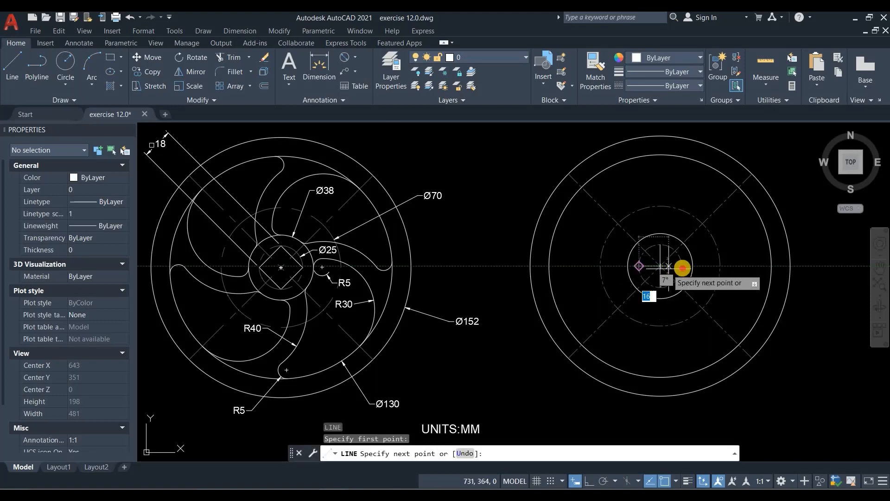
pyautogui.click(682, 266)
pyautogui.press('Return')
# - Draw a diamond-oriented square with lines joining the four quadrant points of the 25 mm circle
pyautogui.click(12, 61)
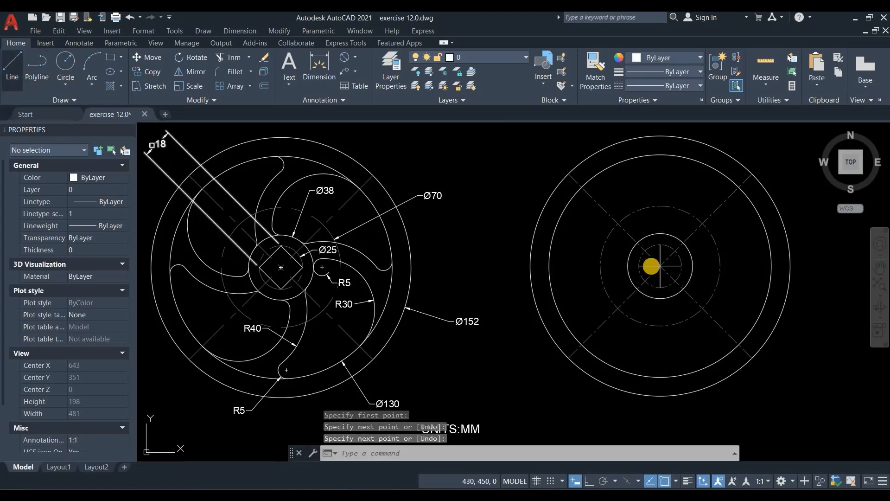
pyautogui.click(639, 267)
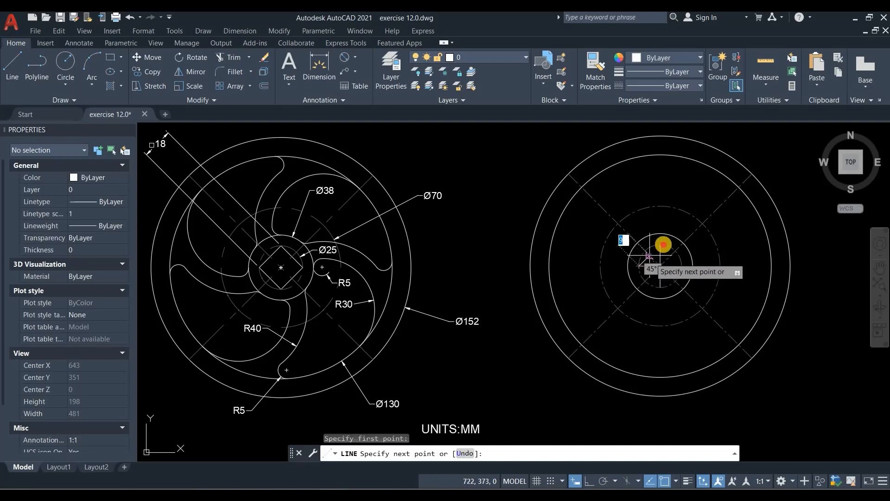
pyautogui.click(661, 245)
pyautogui.click(681, 266)
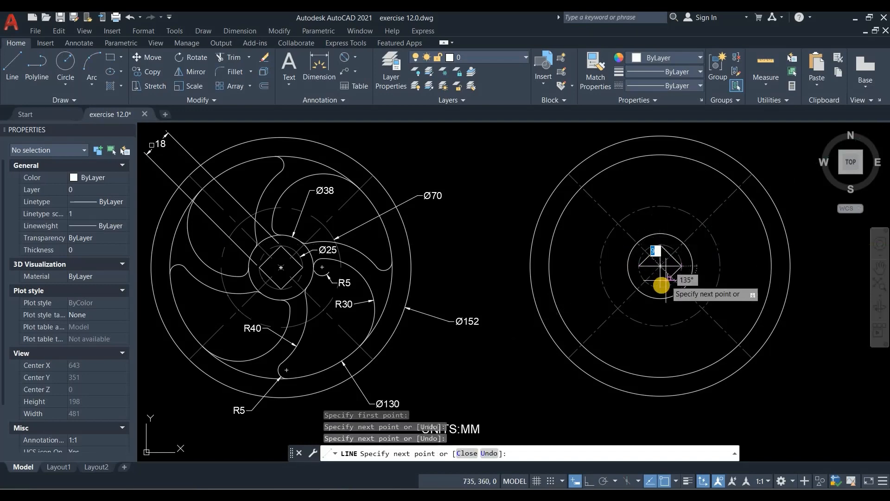
pyautogui.click(661, 288)
pyautogui.click(640, 266)
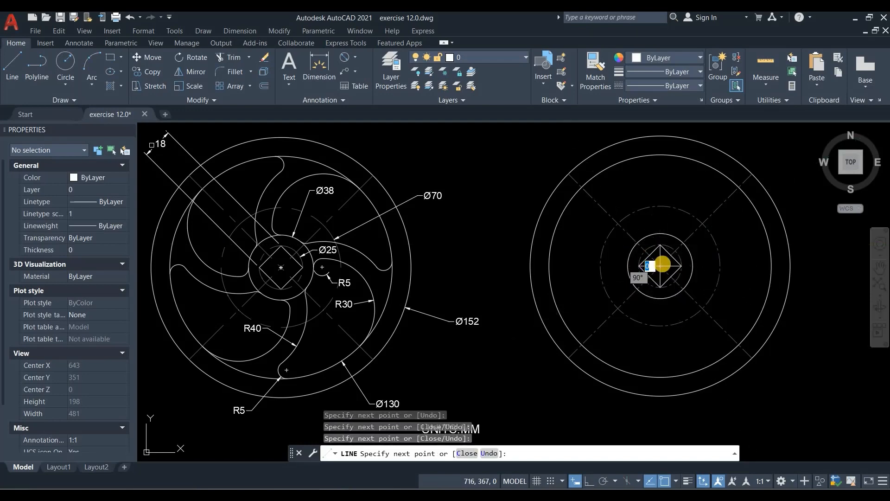
pyautogui.press('Return')
# - Delete the vertical and horizontal helper lines inside the square
pyautogui.scroll(2, 665, 266)
pyautogui.click(664, 285)
pyautogui.click(643, 295)
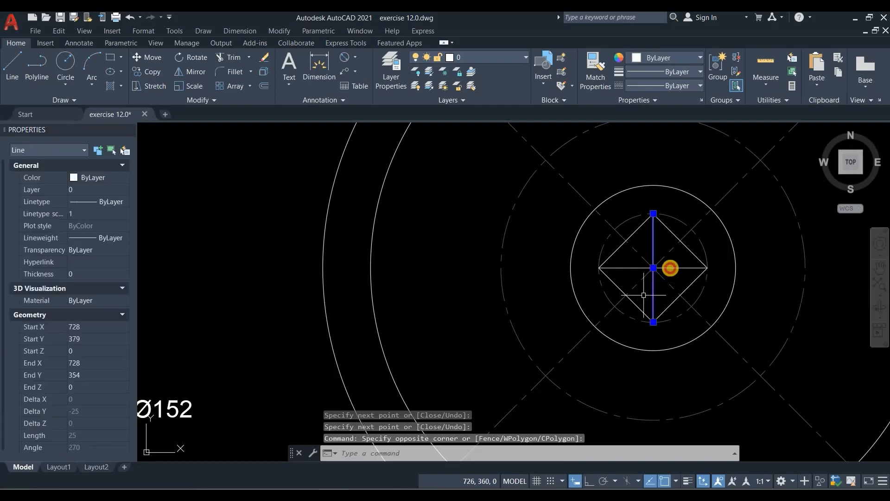
pyautogui.click(668, 268)
pyautogui.press('Delete')
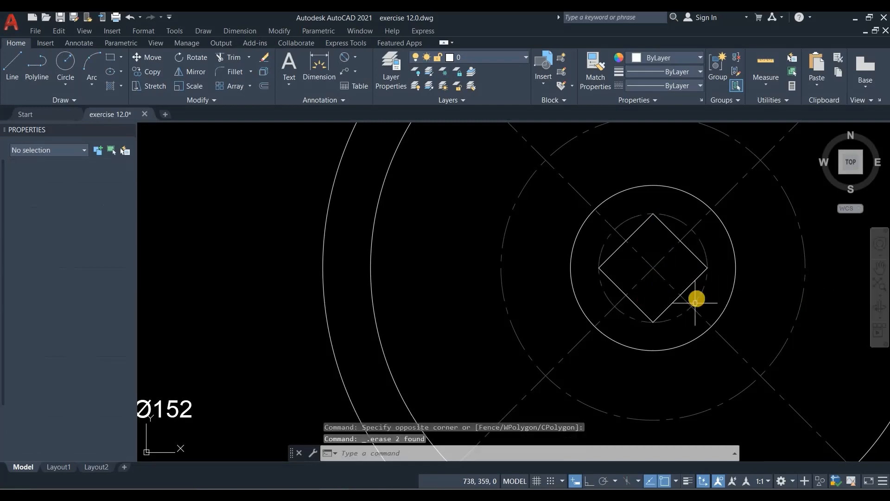
# - Examine the spoke arcs on the reference wheel and select the R30 dimension to locate its arc centre
pyautogui.scroll(-3, 696, 298)
pyautogui.scroll(2, 430, 326)
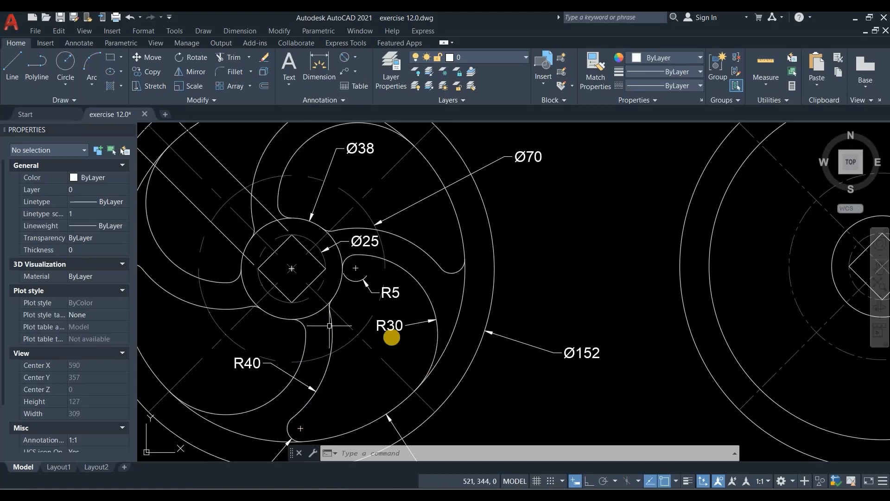
pyautogui.moveTo(367, 349); pyautogui.dragTo(415, 334, button='middle')
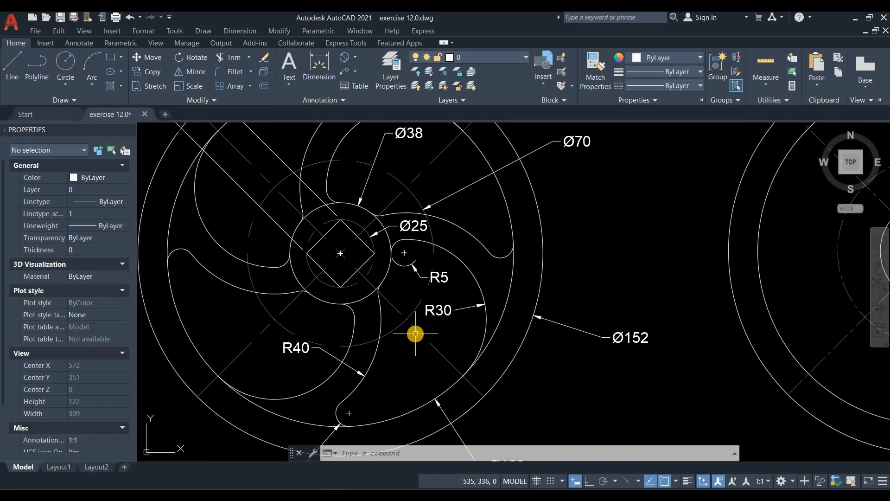
pyautogui.scroll(-2, 416, 334)
pyautogui.scroll(2, 402, 335)
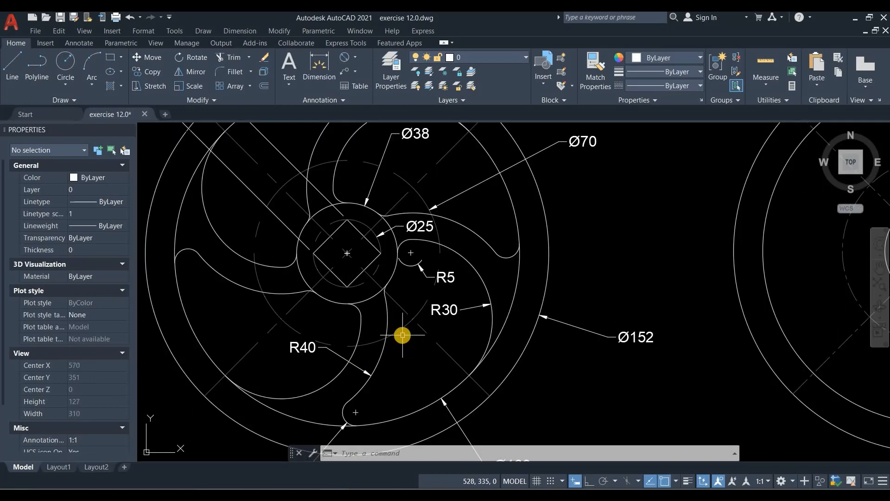
pyautogui.scroll(2, 403, 335)
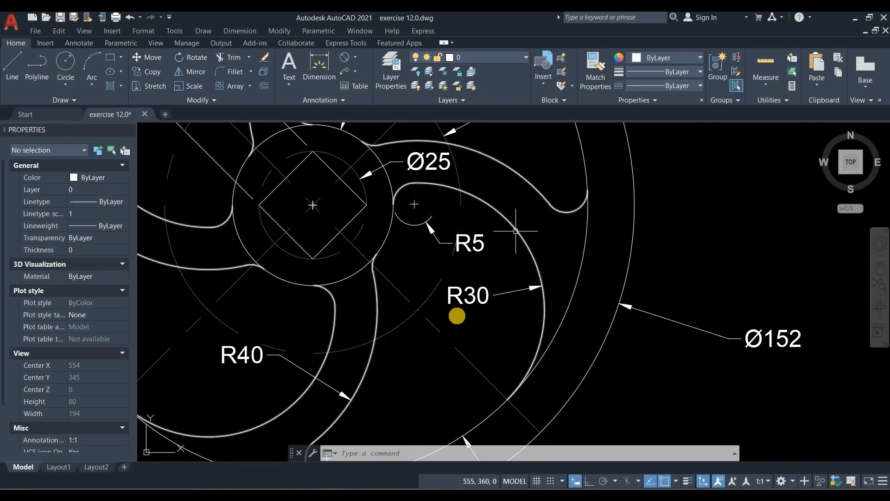
pyautogui.click(517, 231)
pyautogui.press('Escape')
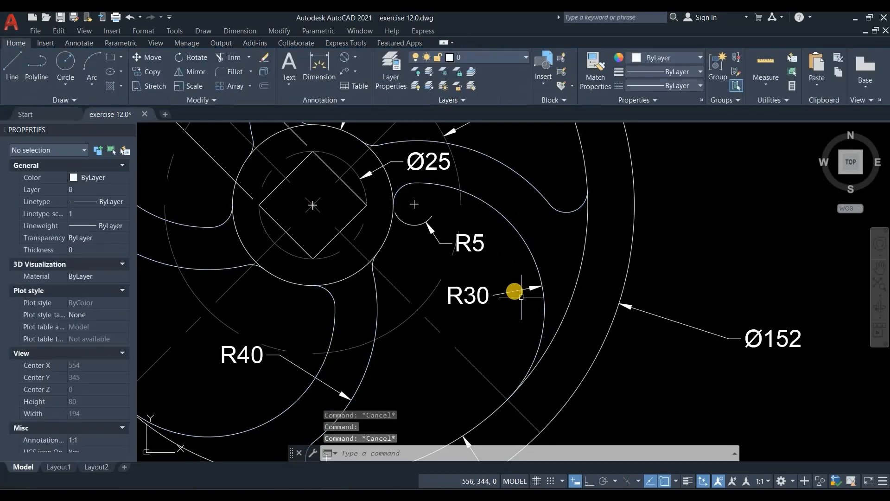
pyautogui.click(513, 291)
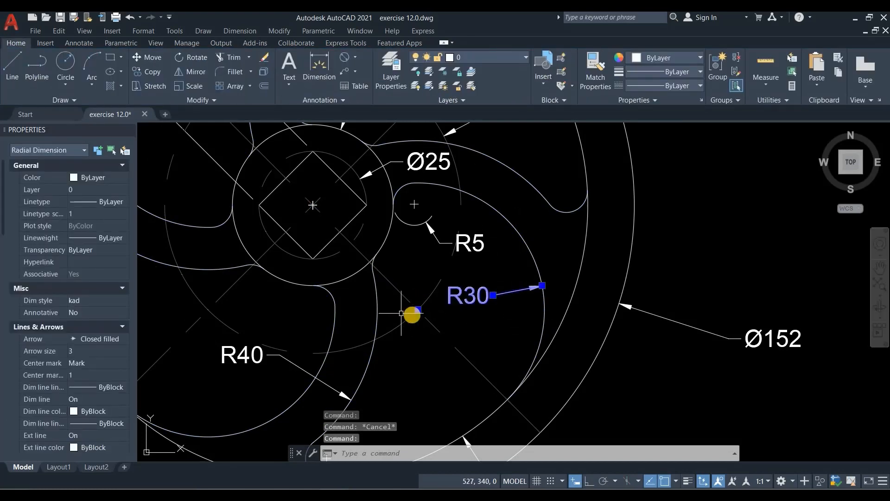
pyautogui.scroll(-2, 346, 290)
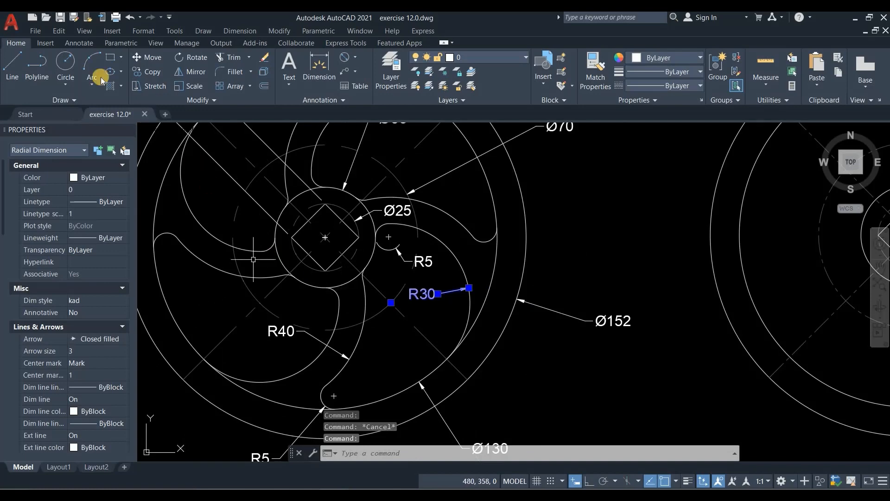
# - Draw a 30 mm radius circle centred where the new wheel's 70 mm circle crosses the lower-right diagonal centerline
pyautogui.click(61, 61)
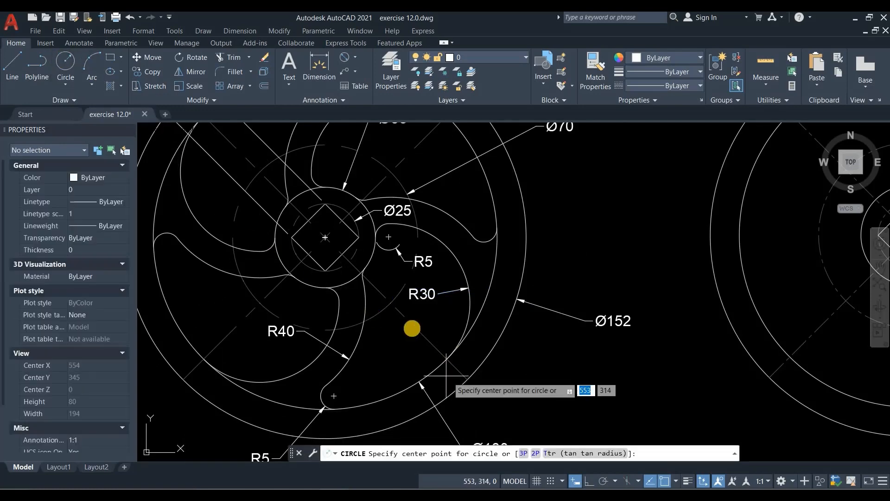
pyautogui.scroll(-2, 409, 324)
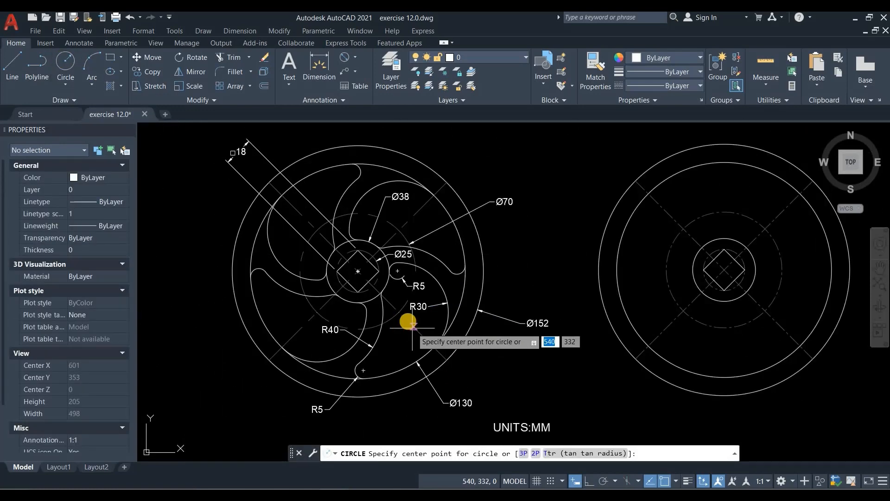
pyautogui.click(766, 311)
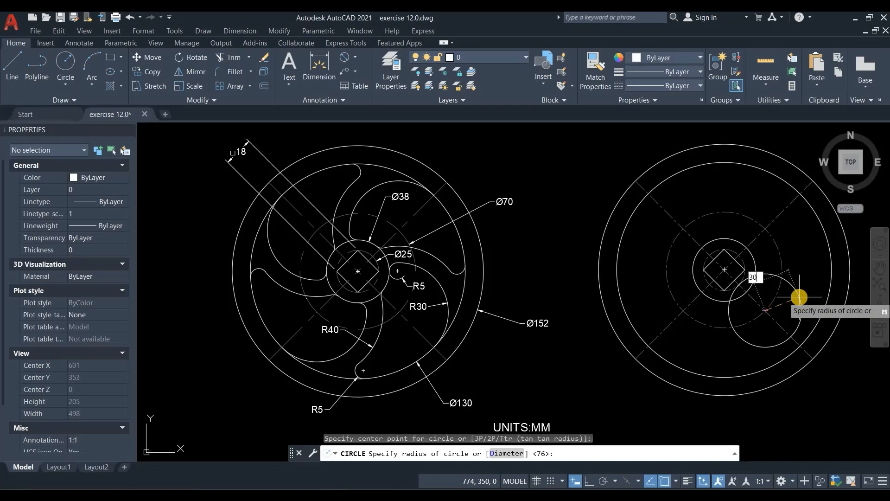
pyautogui.press('Return')
# - Inspect the R40 dimension's centre on the reference, and draw a 40 mm radius circle where the new 70 mm circle crosses the lower-left diagonal
pyautogui.moveTo(799, 297); pyautogui.dragTo(751, 282, button='middle')
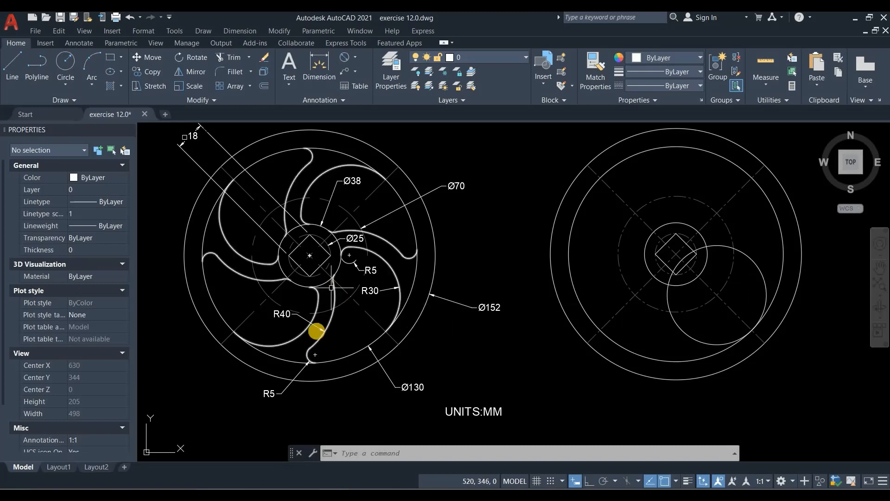
pyautogui.scroll(2, 317, 331)
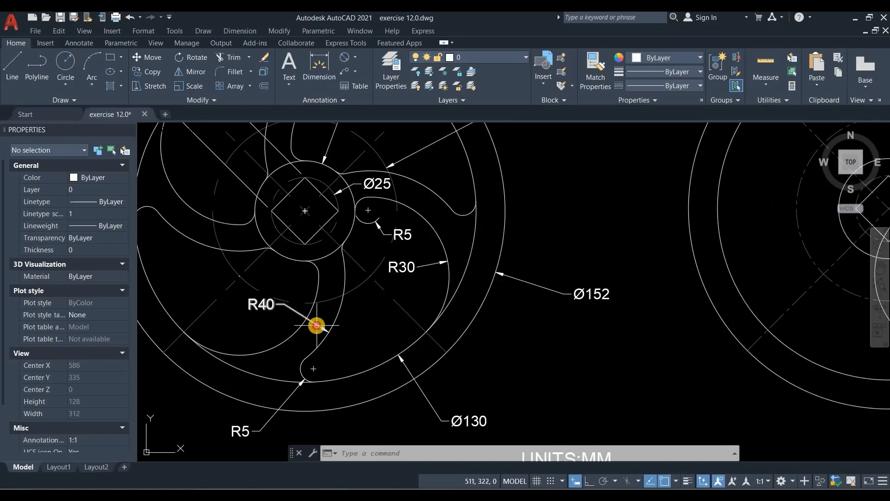
pyautogui.click(317, 325)
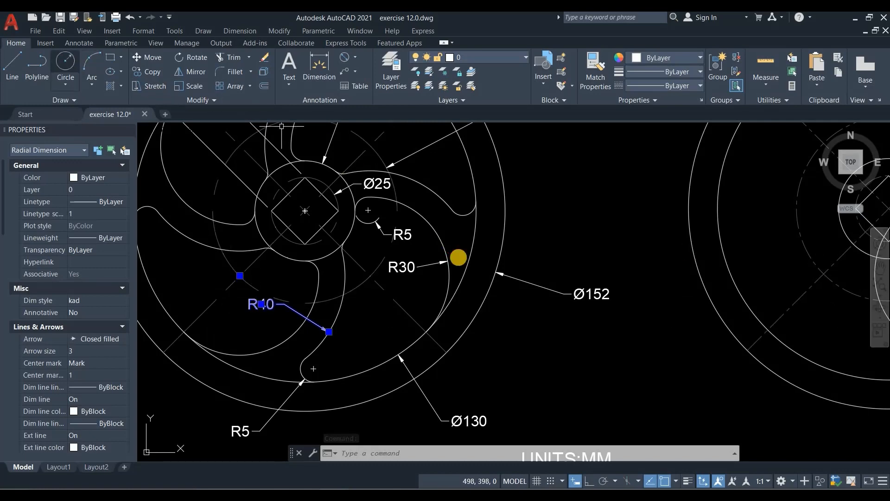
pyautogui.click(65, 66)
pyautogui.scroll(-1, 458, 258)
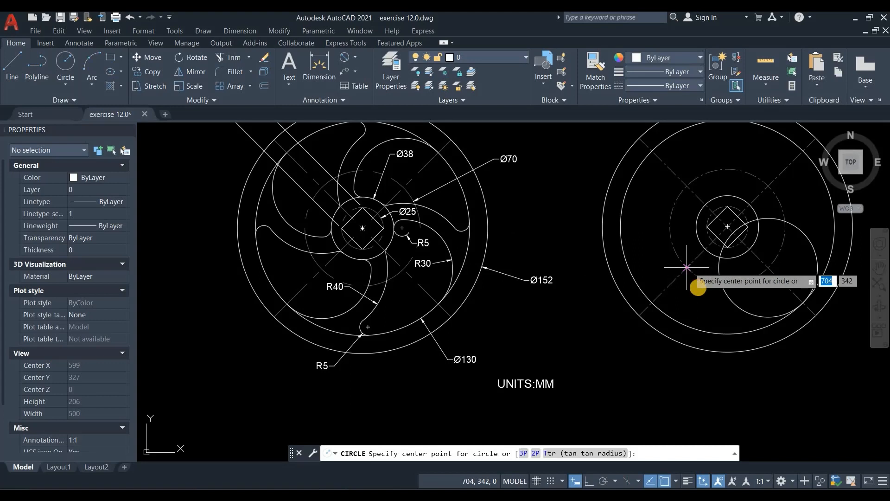
pyautogui.click(687, 268)
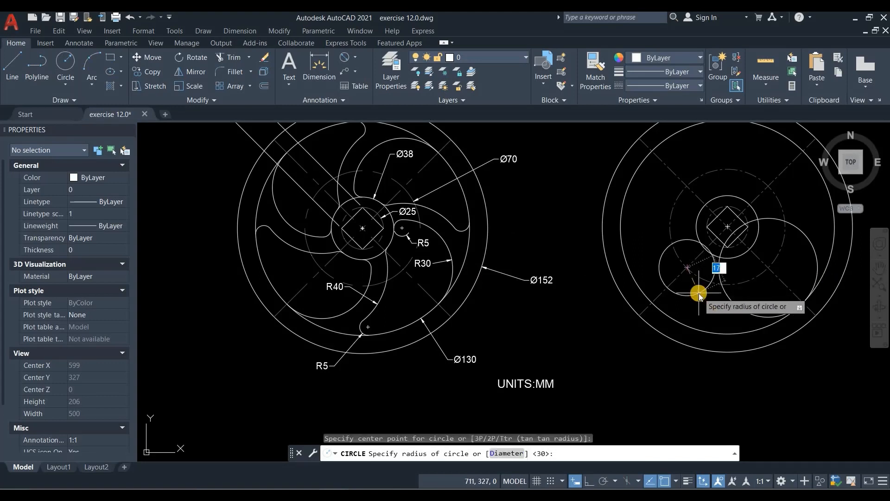
pyautogui.press('Return')
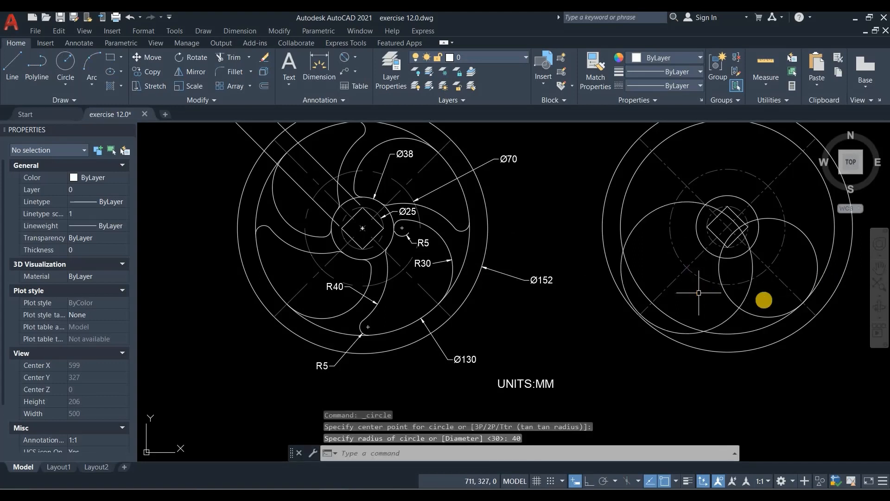
# - Trim the 30 mm and 40 mm radius construction circles against the hub and rim circles around the lower spoke
pyautogui.moveTo(701, 292); pyautogui.dragTo(662, 313, button='middle')
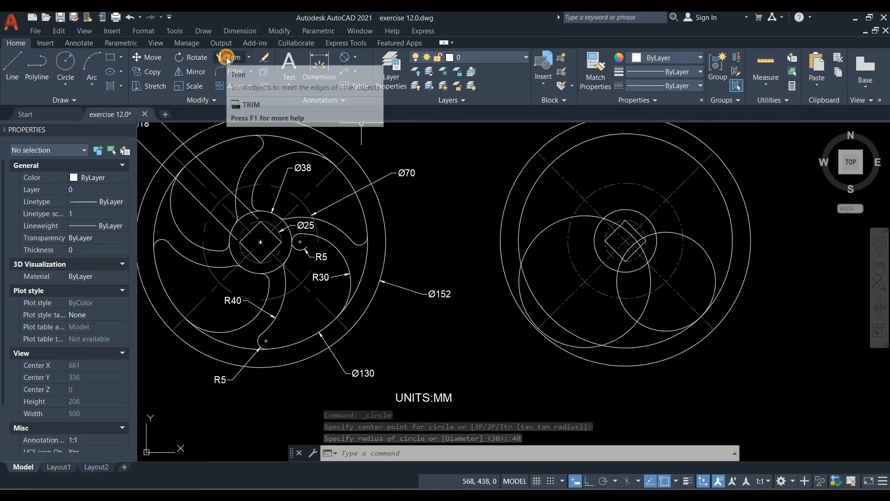
pyautogui.rightClick(471, 168)
pyautogui.click(489, 178)
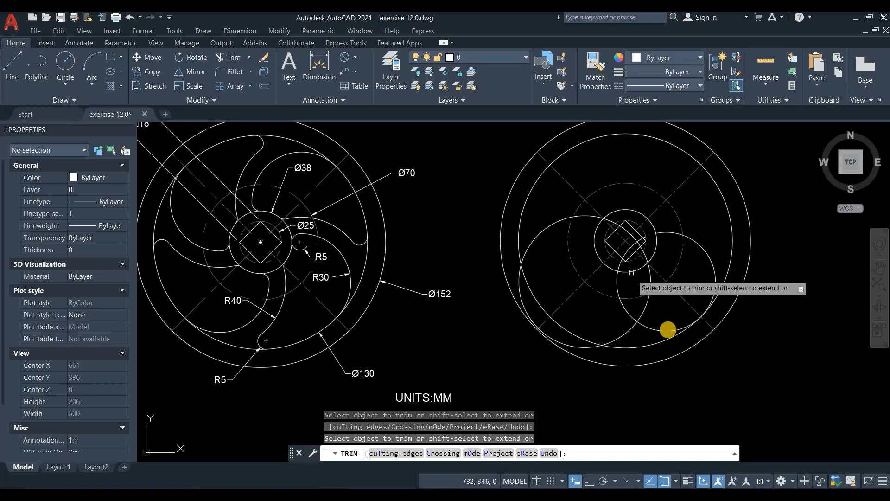
pyautogui.click(667, 330)
pyautogui.click(590, 347)
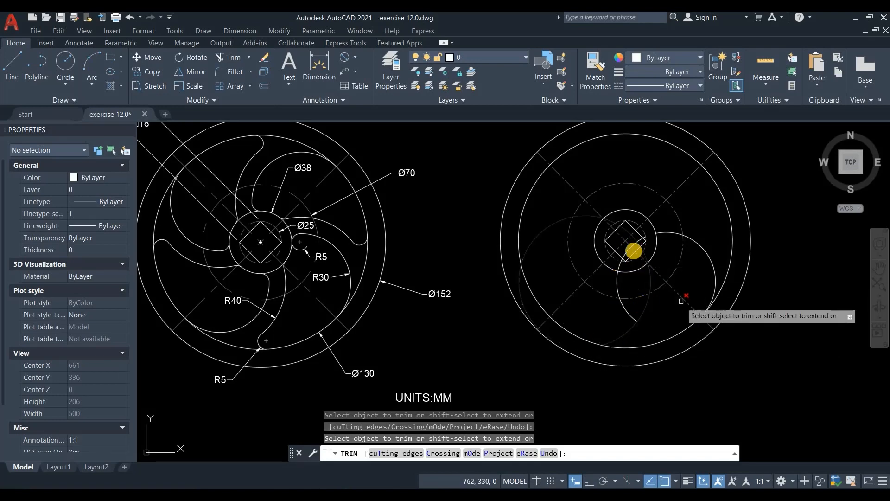
pyautogui.scroll(2, 639, 278)
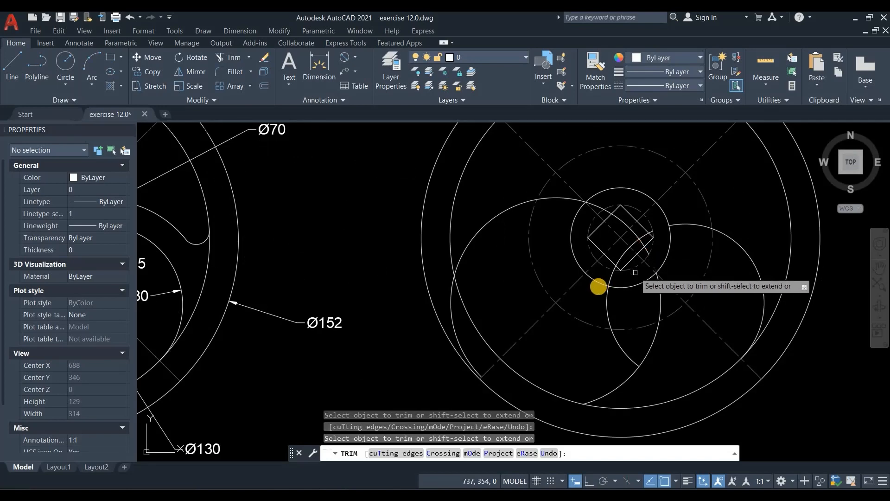
pyautogui.press('Escape')
# - Erase the leftover pieces of the construction circles inside the hub and on the wheel's lower-left side
pyautogui.click(263, 58)
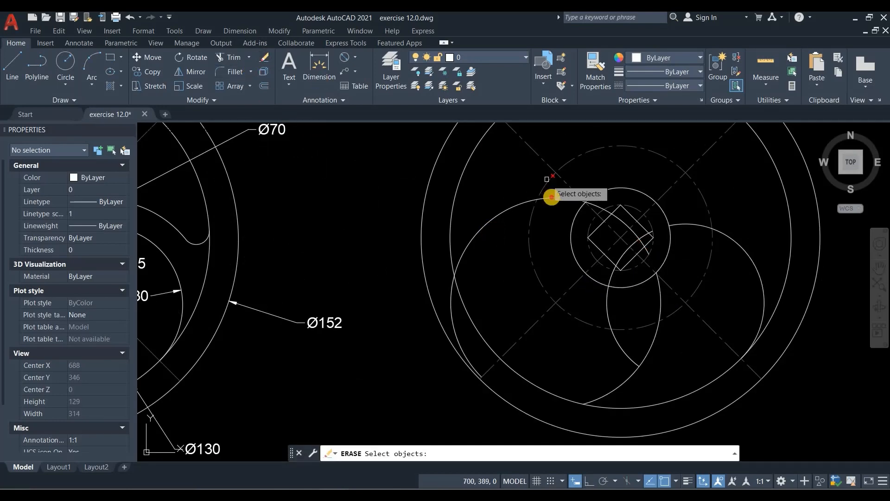
pyautogui.click(642, 248)
pyautogui.click(641, 239)
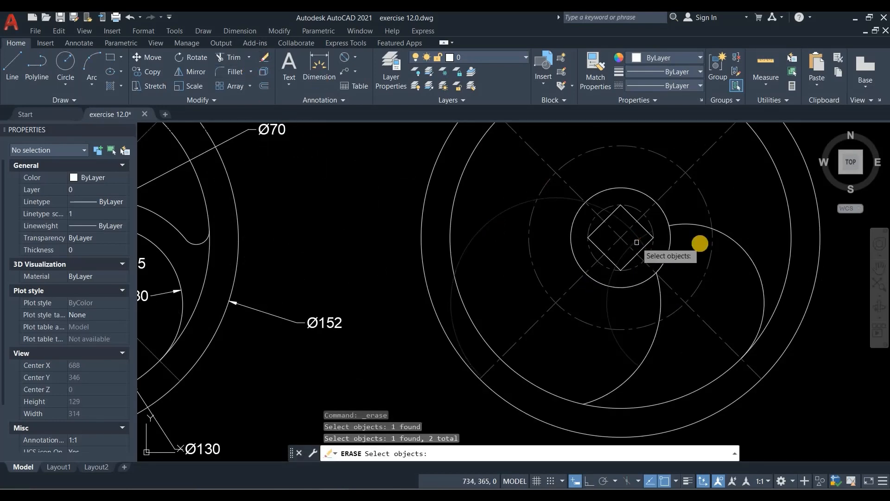
pyautogui.press('Return')
# - Fillet the outer end of the 40 mm radius spoke arc to the 130 mm rim circle with a 5 mm radius
pyautogui.scroll(-2, 702, 242)
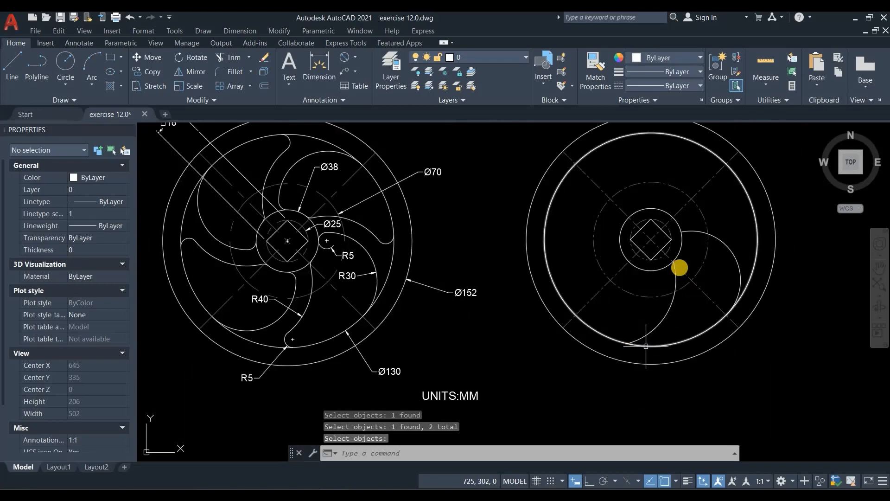
pyautogui.click(227, 71)
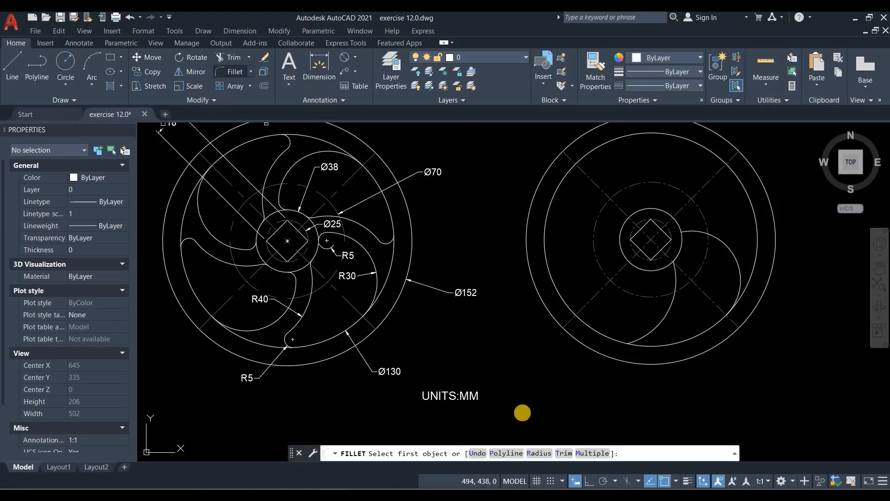
pyautogui.click(544, 453)
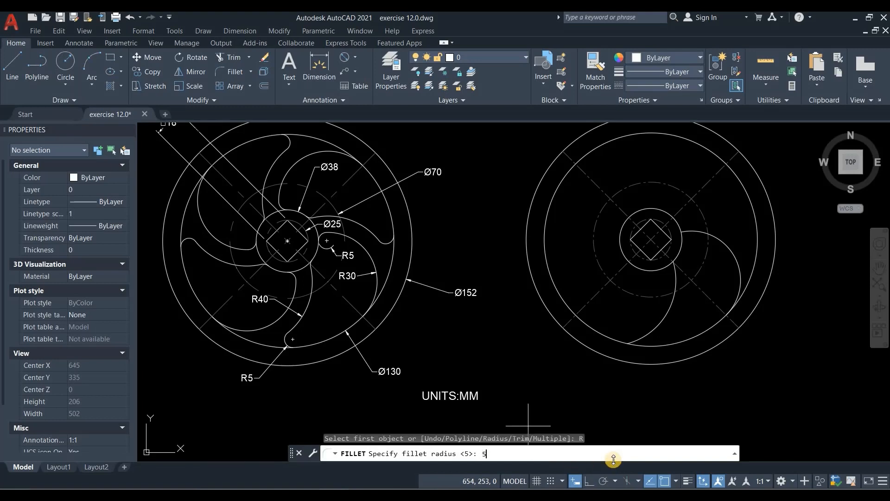
pyautogui.press('Return')
pyautogui.scroll(2, 620, 341)
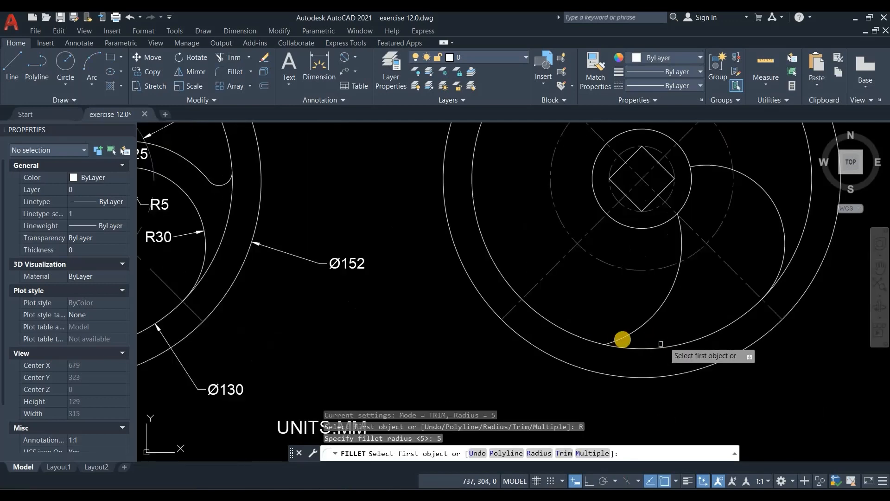
pyautogui.scroll(2, 614, 338)
pyautogui.click(618, 347)
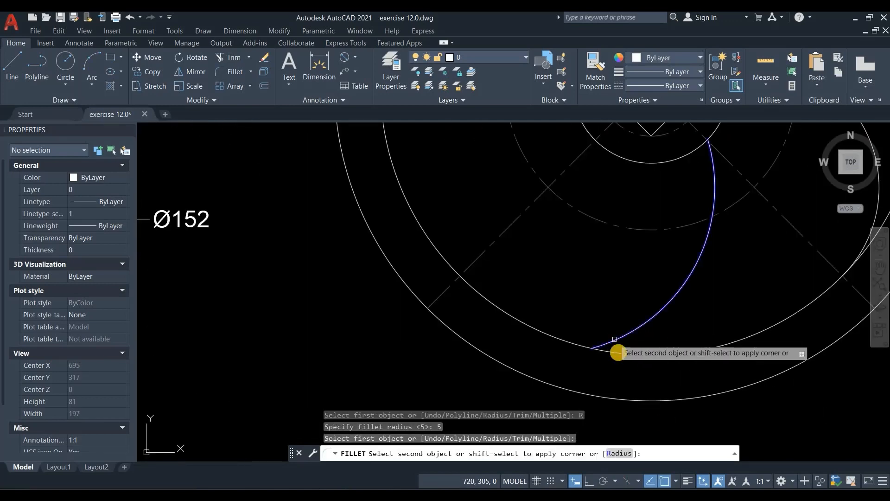
pyautogui.click(619, 352)
pyautogui.scroll(-4, 642, 318)
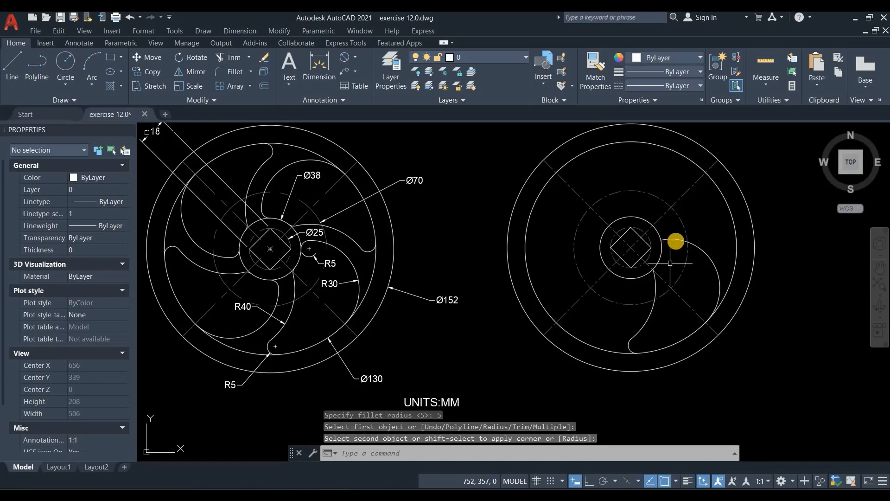
# - Fillet the inner end of the 30 mm radius spoke arc to the 38 mm hub circle with a 5 mm radius
pyautogui.press('Return')
pyautogui.scroll(2, 650, 253)
pyautogui.click(650, 255)
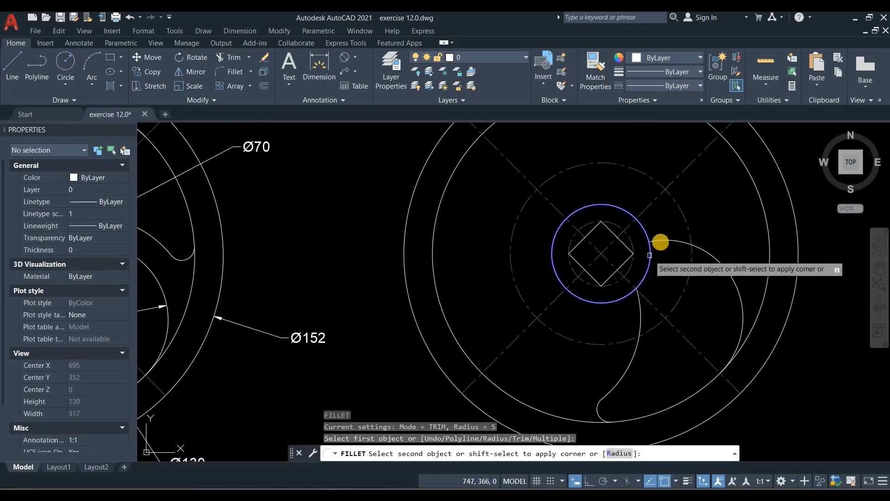
pyautogui.click(662, 241)
pyautogui.scroll(-2, 693, 223)
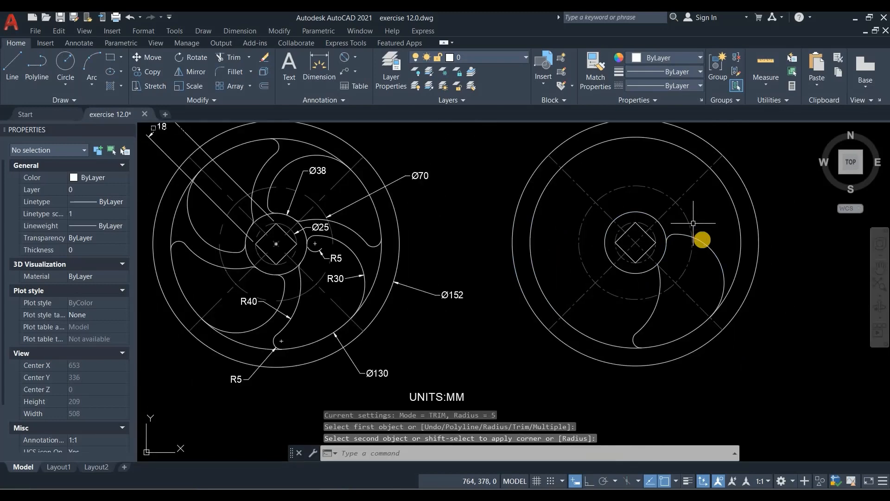
pyautogui.moveTo(693, 223); pyautogui.dragTo(705, 258, button='middle')
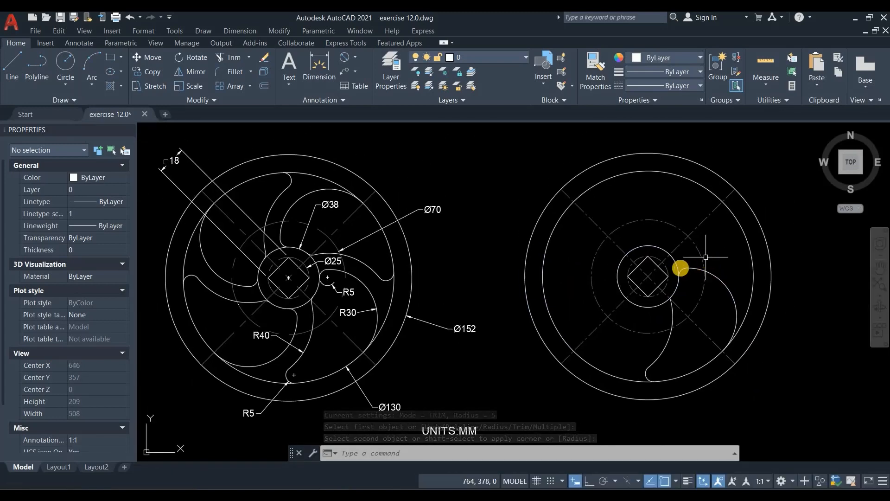
# - Create a polar array of the two spoke arcs and their two fillets around the new wheel's centre
pyautogui.click(249, 87)
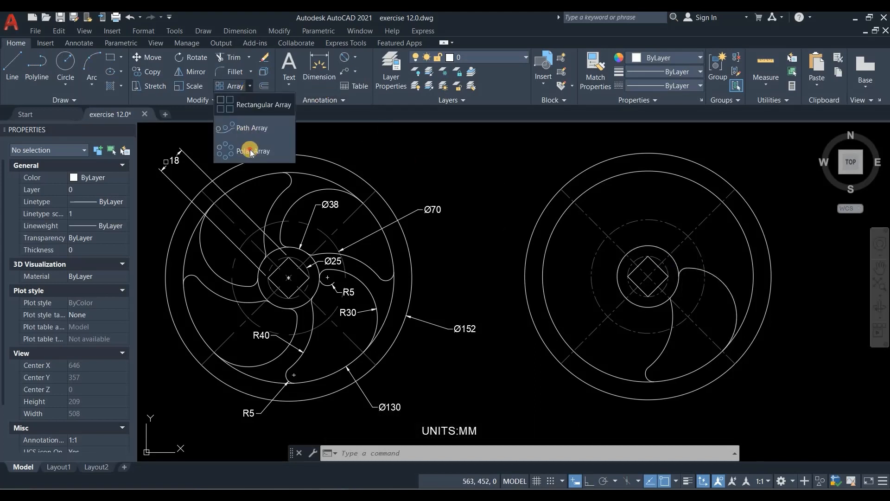
pyautogui.click(251, 151)
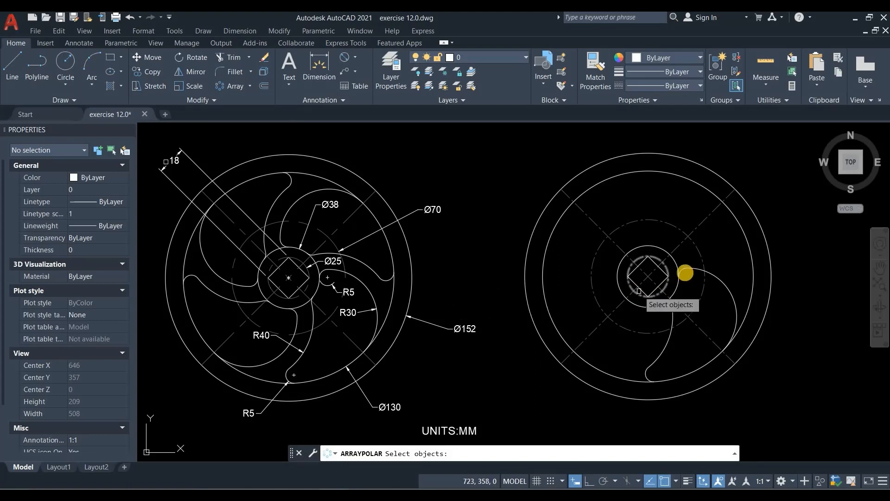
pyautogui.click(691, 263)
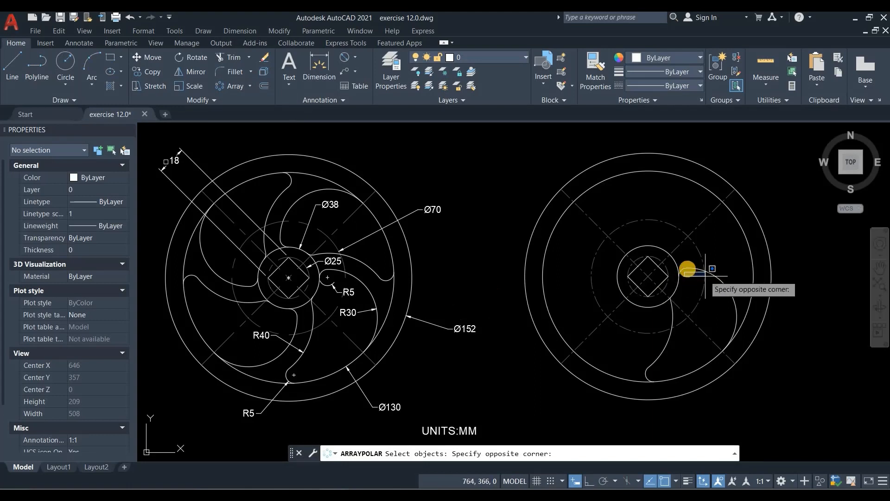
pyautogui.click(685, 271)
pyautogui.click(682, 269)
pyautogui.scroll(3, 679, 269)
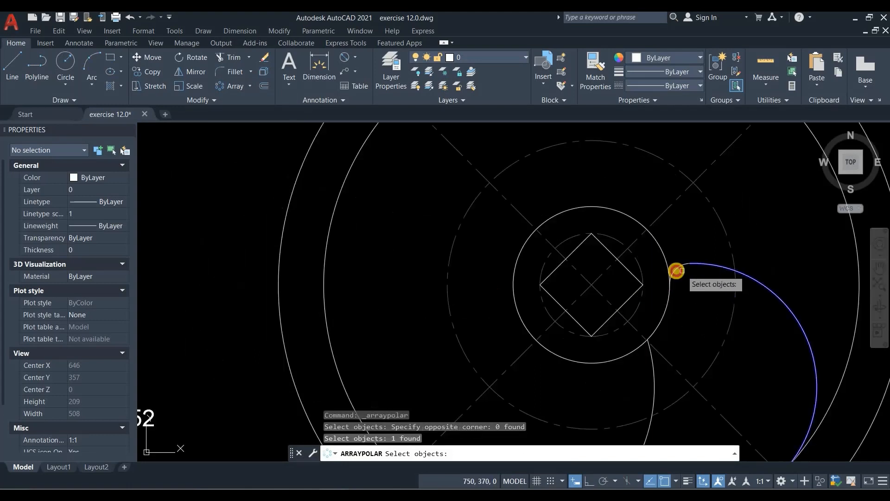
pyautogui.click(654, 328)
pyautogui.scroll(-1, 661, 329)
pyautogui.click(660, 332)
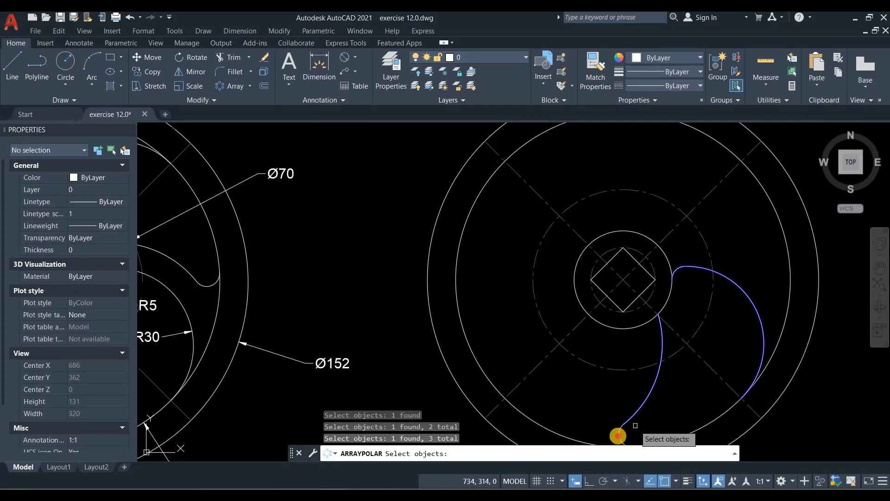
pyautogui.click(621, 435)
pyautogui.scroll(-1, 675, 351)
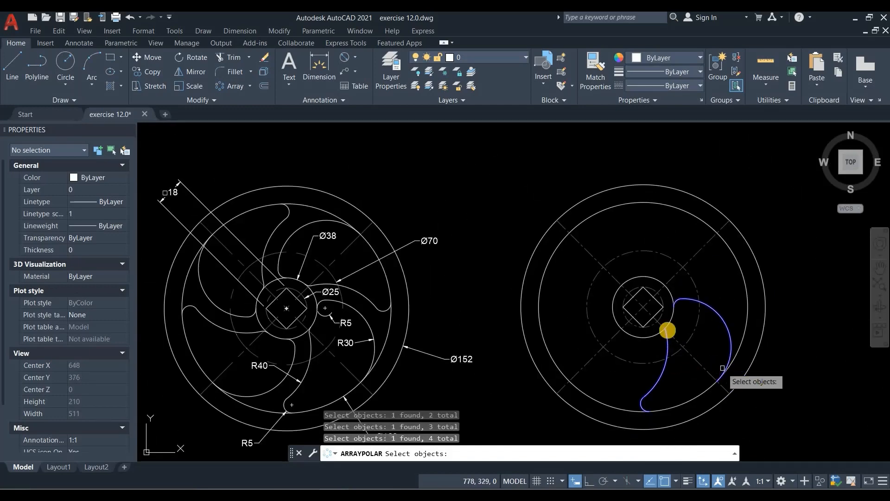
pyautogui.press('Return')
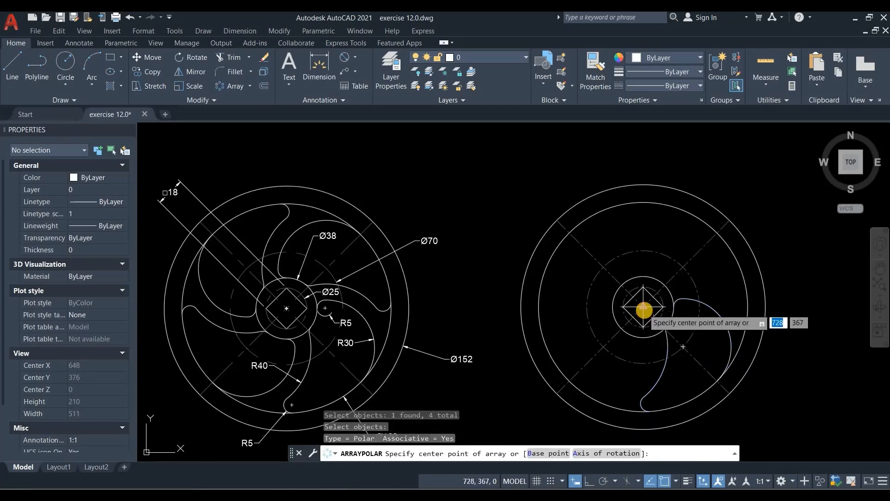
pyautogui.click(644, 308)
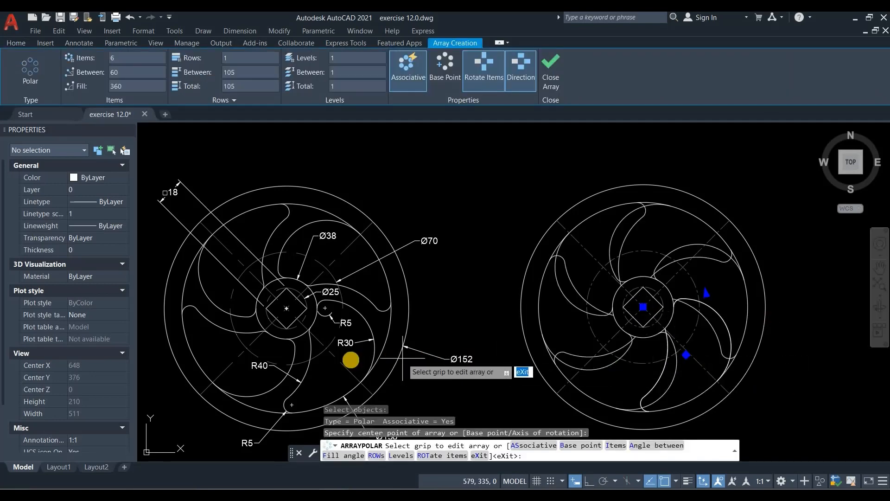
# - Set the polar array to 4 items and finish the array
pyautogui.click(159, 54)
pyautogui.click(229, 86)
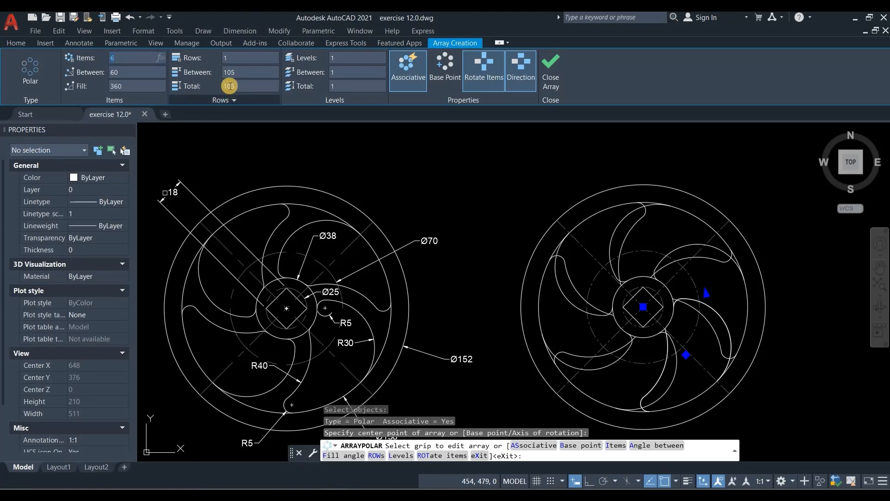
pyautogui.press('Return')
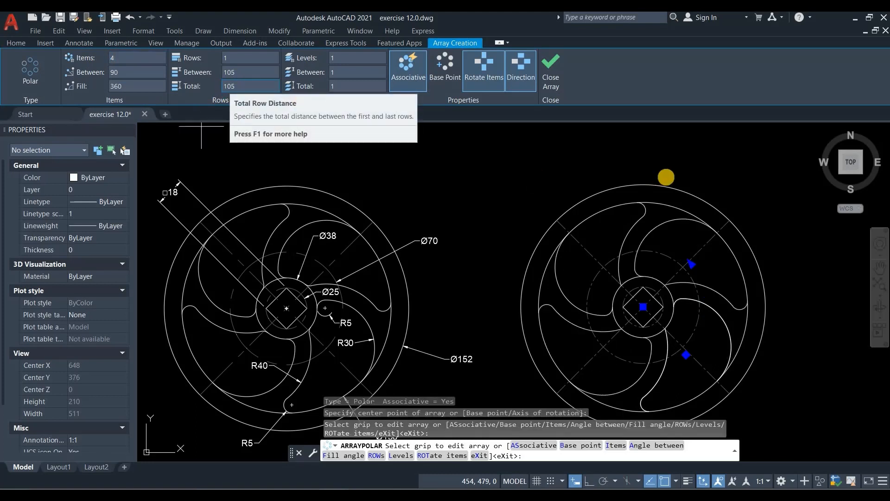
pyautogui.click(551, 69)
# - Review the completed wheel beside its reference, and examine the dimensioned table fan drawing below them
pyautogui.moveTo(738, 304); pyautogui.dragTo(695, 262, button='middle')
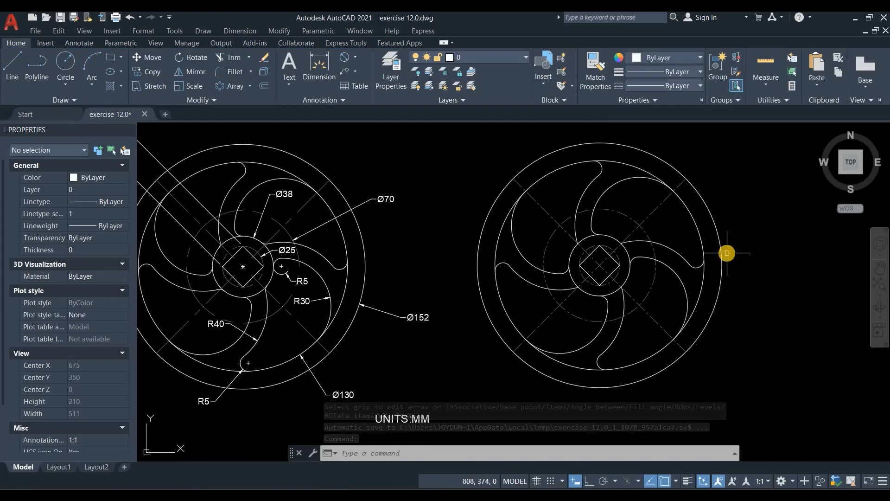
pyautogui.scroll(-2, 787, 330)
pyautogui.moveTo(794, 344); pyautogui.dragTo(686, 302, button='middle')
pyautogui.scroll(-2, 574, 281)
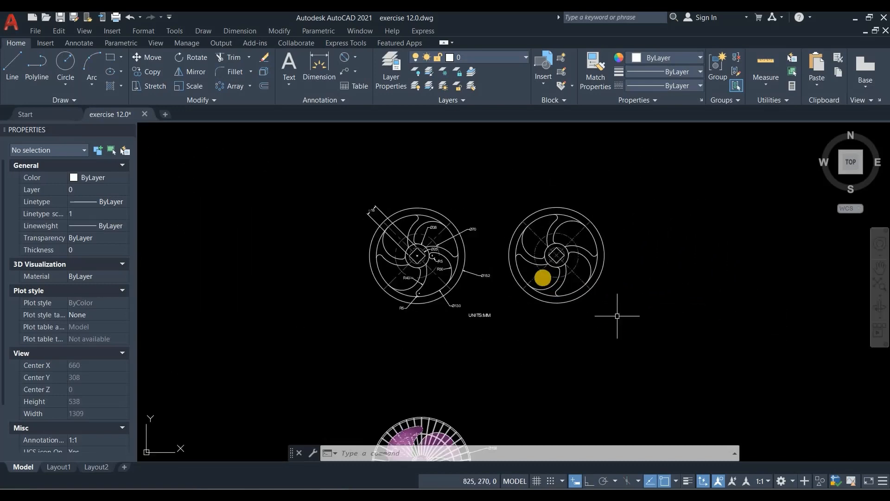
pyautogui.moveTo(617, 316); pyautogui.dragTo(543, 278, button='middle')
pyautogui.scroll(-2, 545, 288)
pyautogui.scroll(6, 439, 390)
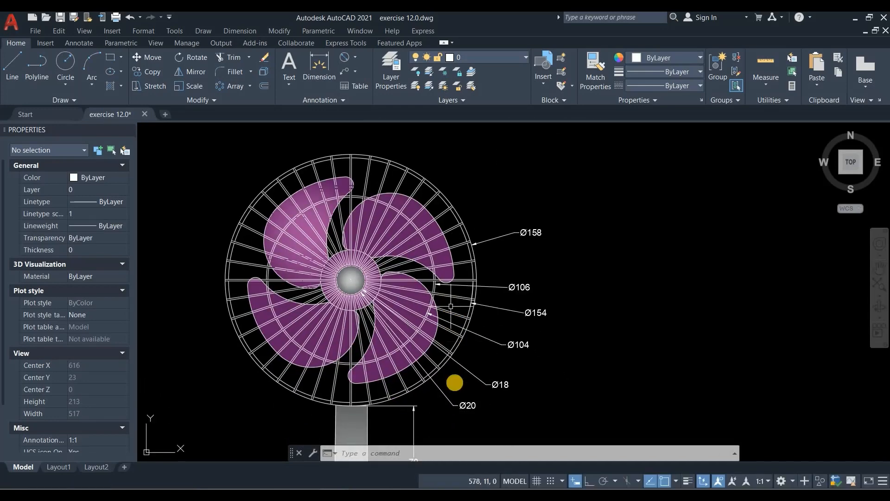
pyautogui.scroll(-2, 424, 299)
pyautogui.moveTo(425, 298)
pyautogui.mouseDown(button='middle')
pyautogui.moveTo(422, 284)
pyautogui.moveTo(418, 309)
pyautogui.mouseUp(button='middle')
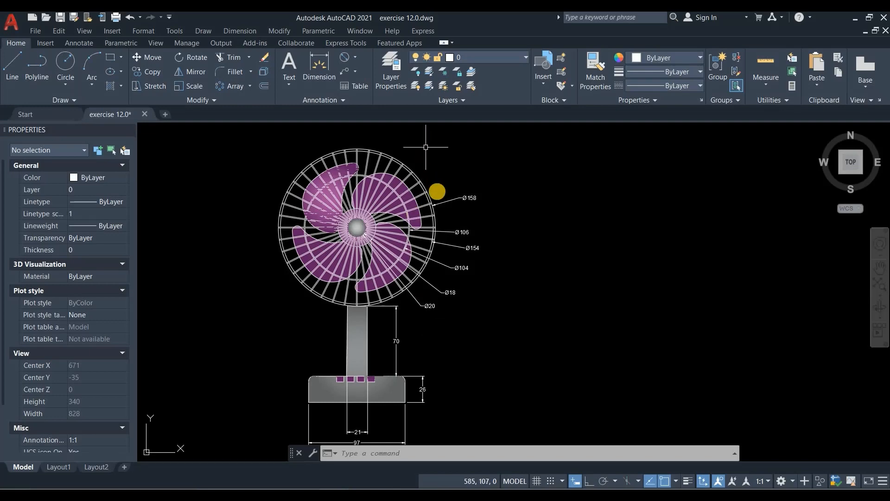
# - Move the completed wheel without dimensions by its centre to the empty space beside the table fan drawing
pyautogui.scroll(2, 437, 191)
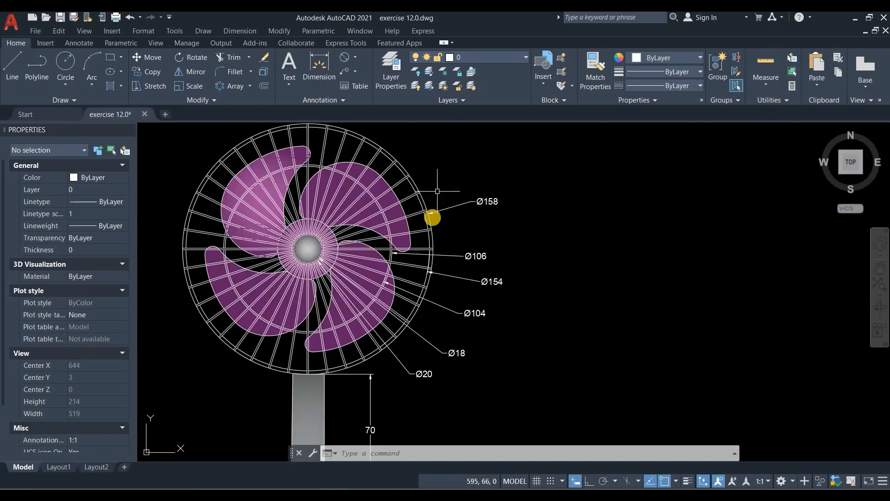
pyautogui.moveTo(437, 190); pyautogui.dragTo(433, 217, button='middle')
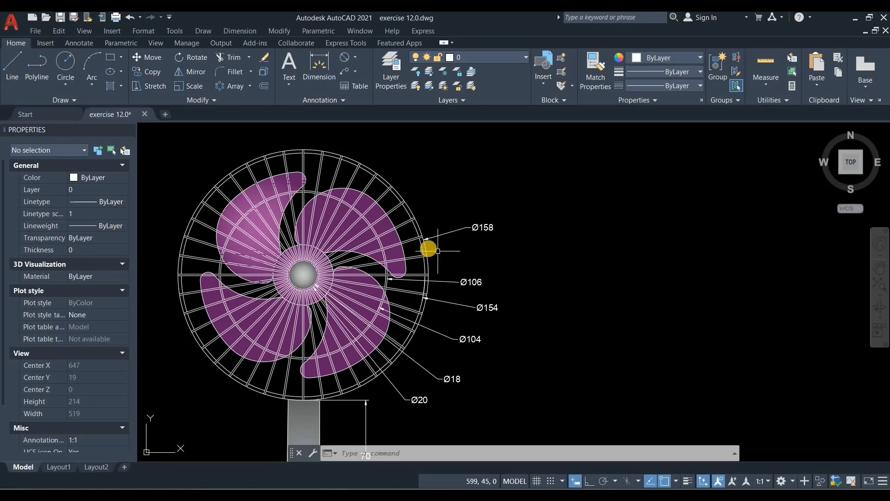
pyautogui.scroll(-4, 394, 287)
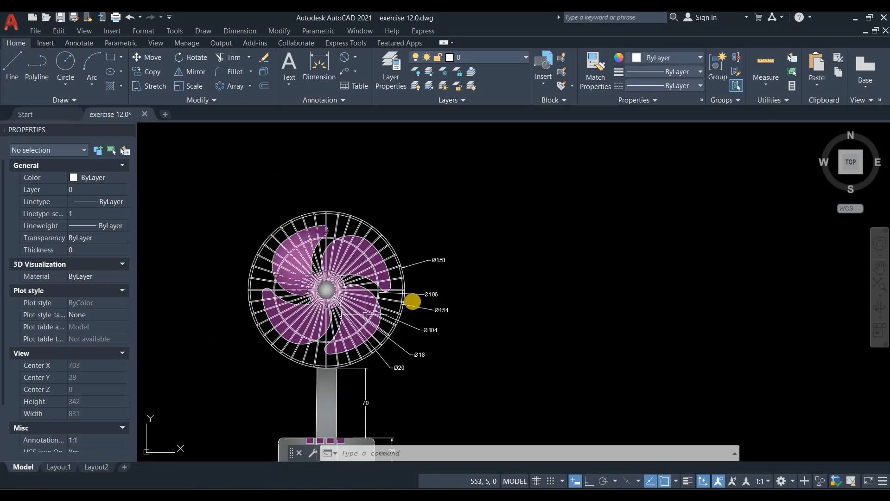
pyautogui.moveTo(424, 250); pyautogui.dragTo(404, 366, button='middle')
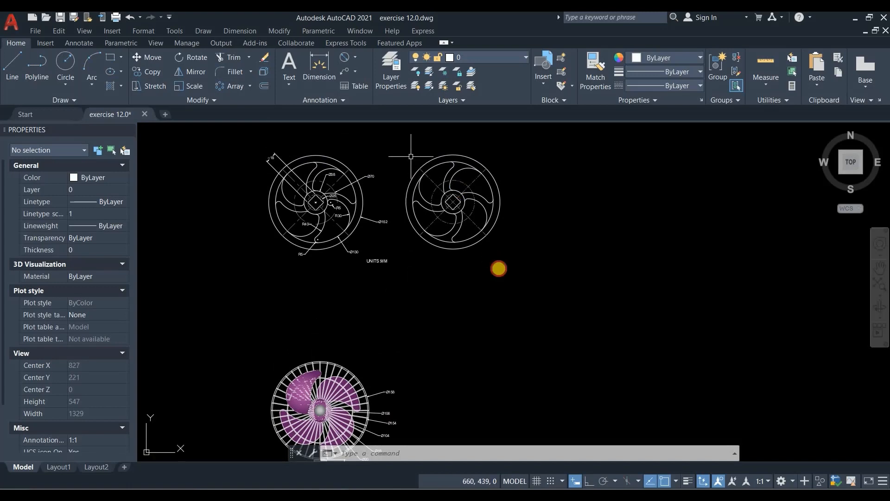
pyautogui.click(397, 145)
pyautogui.click(513, 274)
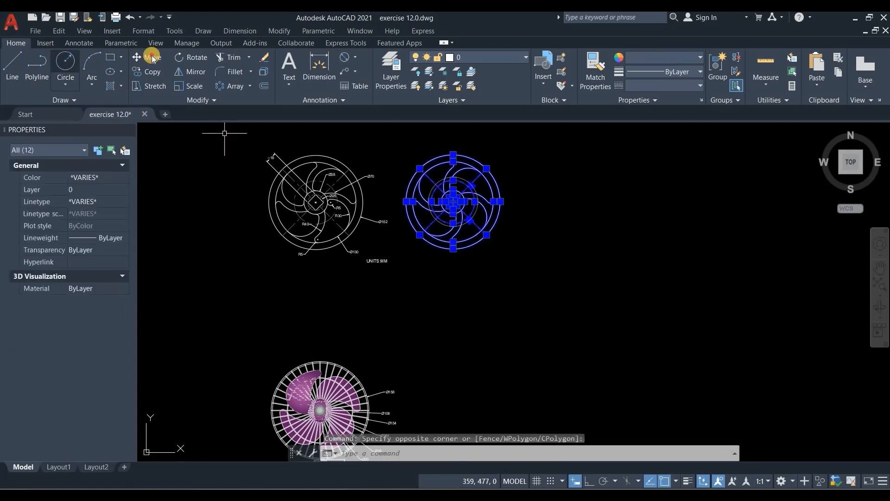
pyautogui.click(152, 57)
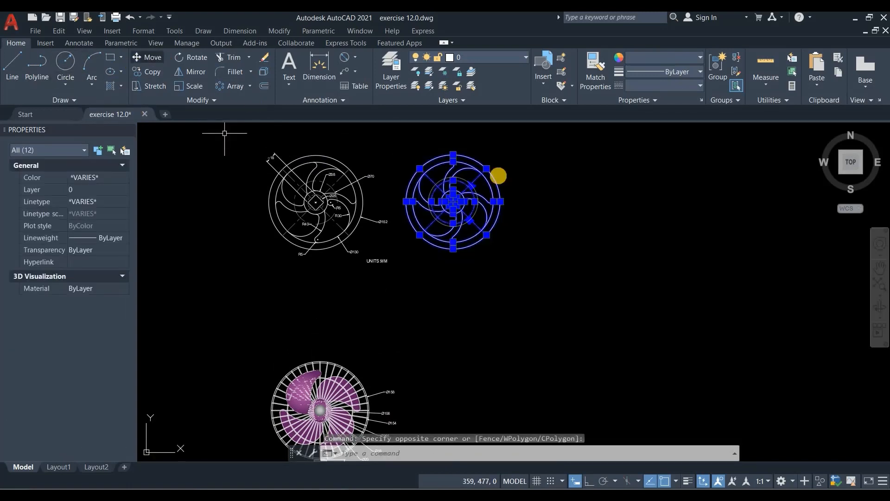
pyautogui.click(453, 201)
pyautogui.moveTo(463, 324); pyautogui.dragTo(453, 169, button='middle')
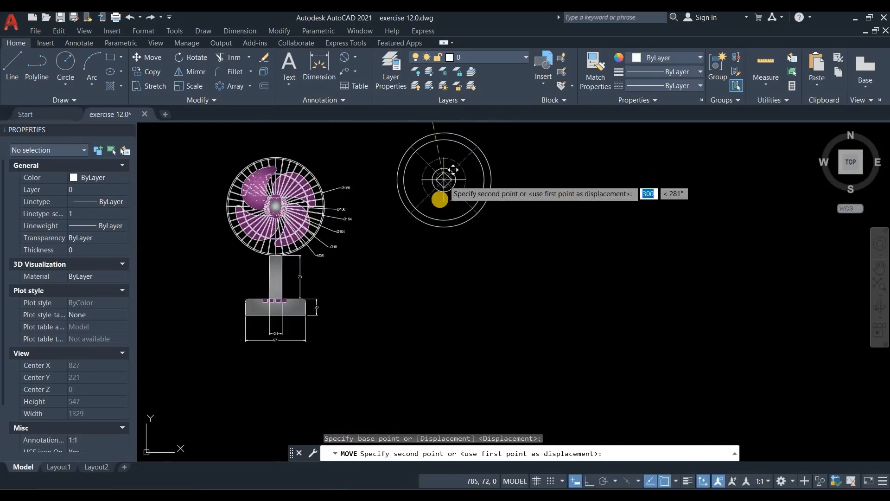
pyautogui.click(449, 189)
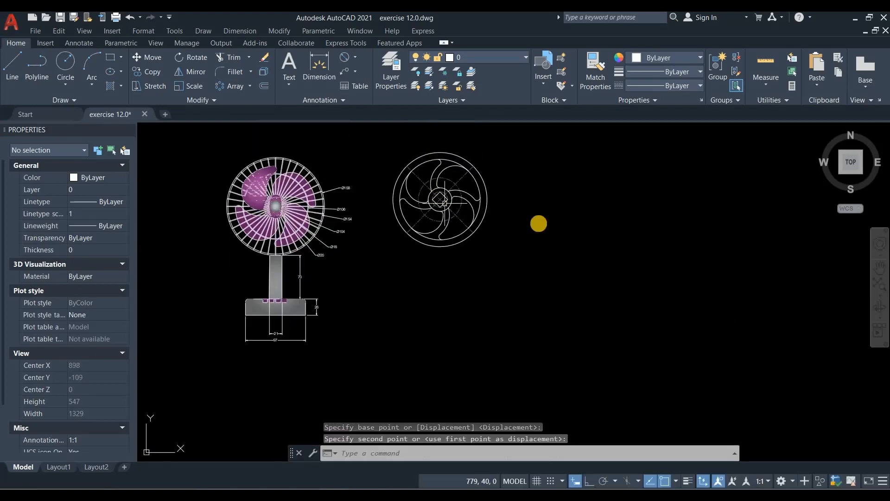
# - Close the Properties palette, and erase the moved wheel's two diagonal centrelines and both dashed construction circles
pyautogui.scroll(4, 429, 344)
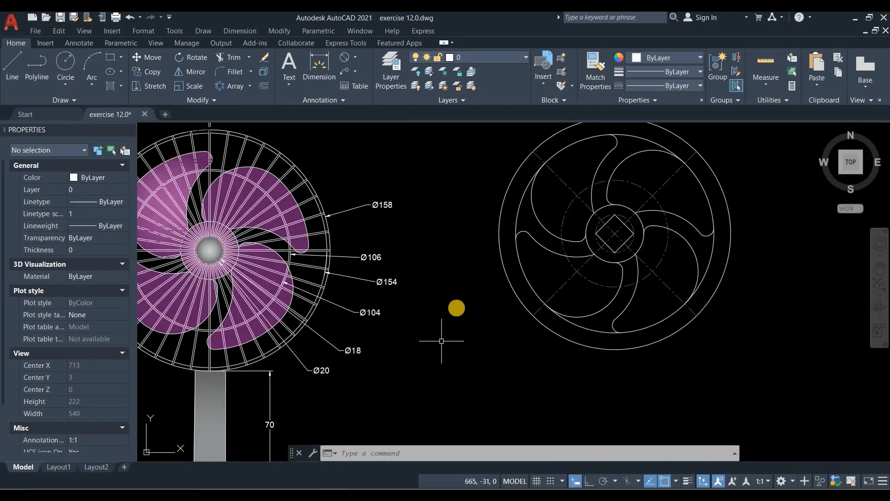
pyautogui.click(128, 128)
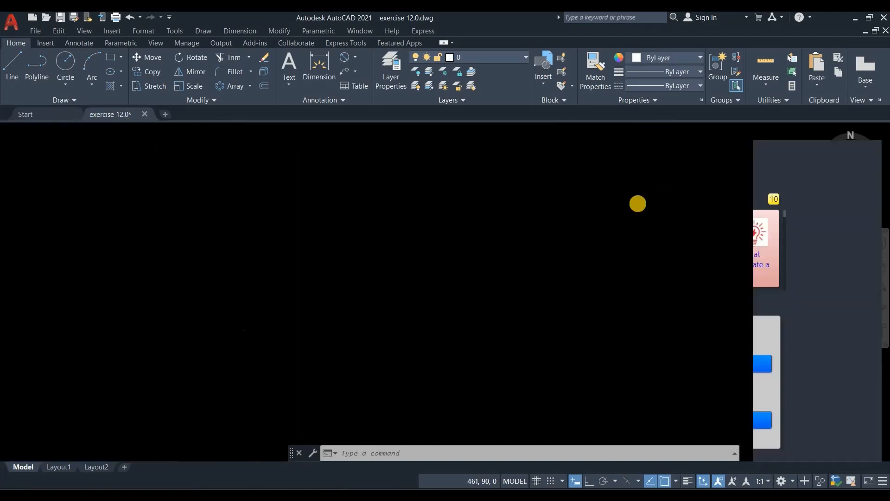
pyautogui.click(624, 183)
pyautogui.click(526, 193)
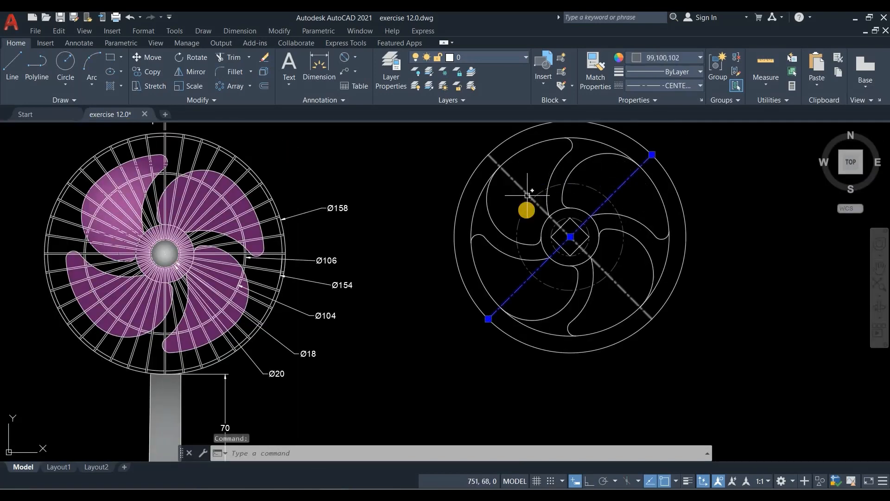
pyautogui.click(527, 209)
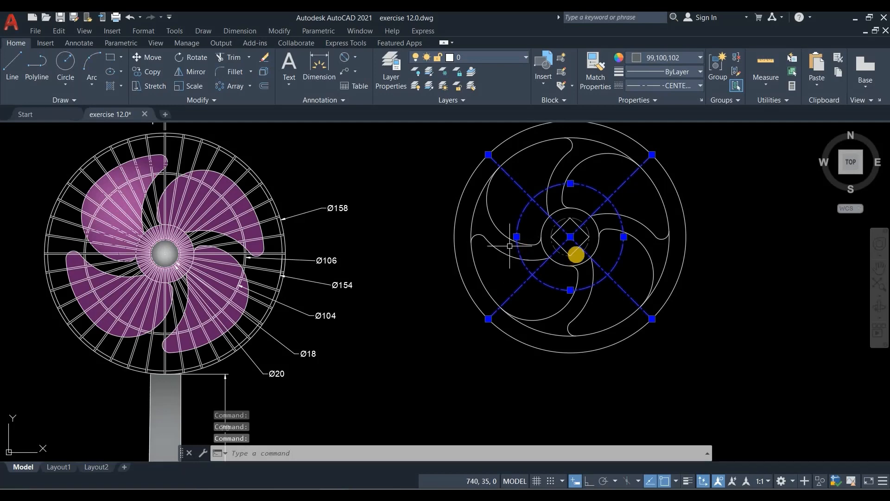
pyautogui.press('Delete')
pyautogui.click(586, 252)
pyautogui.click(565, 237)
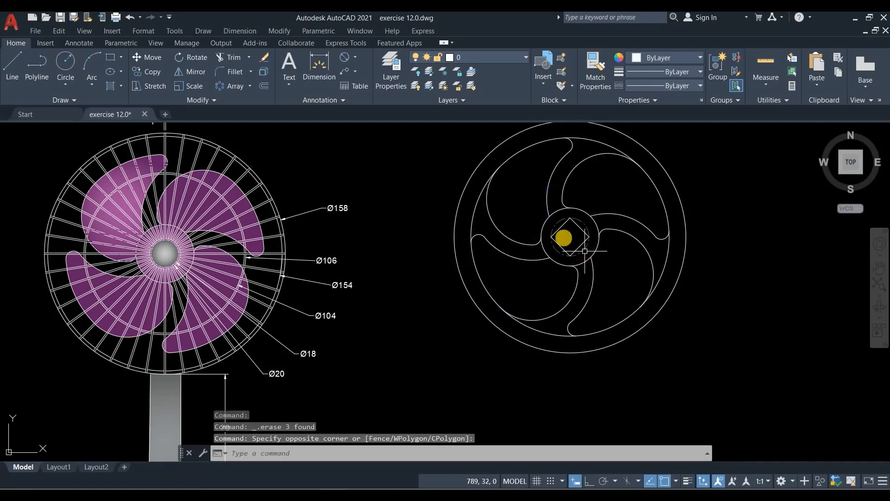
pyautogui.press('Delete')
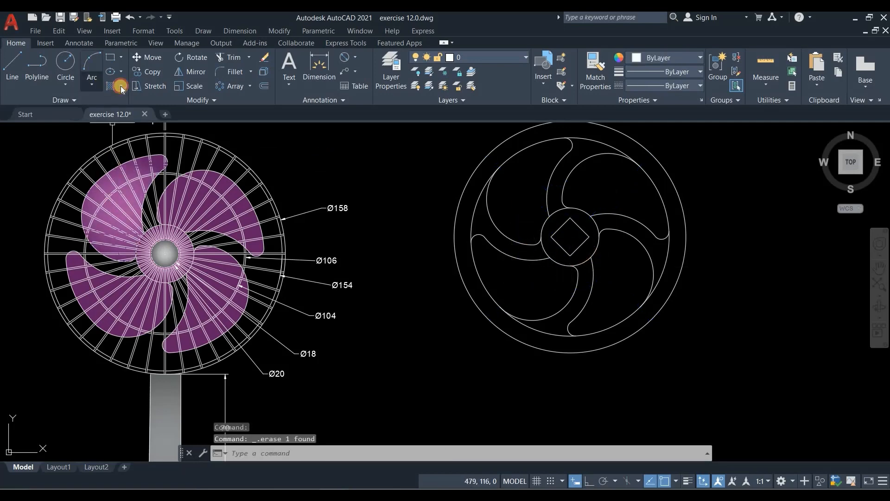
# - Fill the wheel's four blade-shaped areas with a two-colour gradient hatch using colours 100,33,101 and 169,83,160
pyautogui.click(121, 86)
pyautogui.click(135, 129)
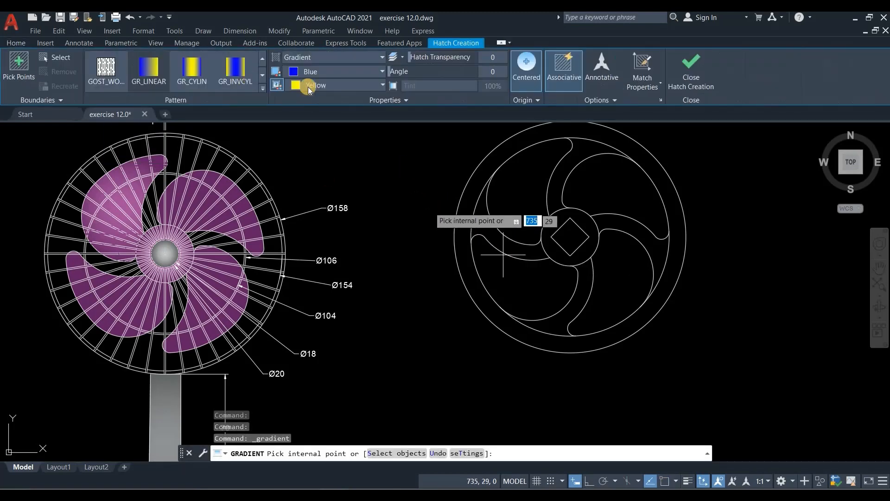
pyautogui.click(326, 75)
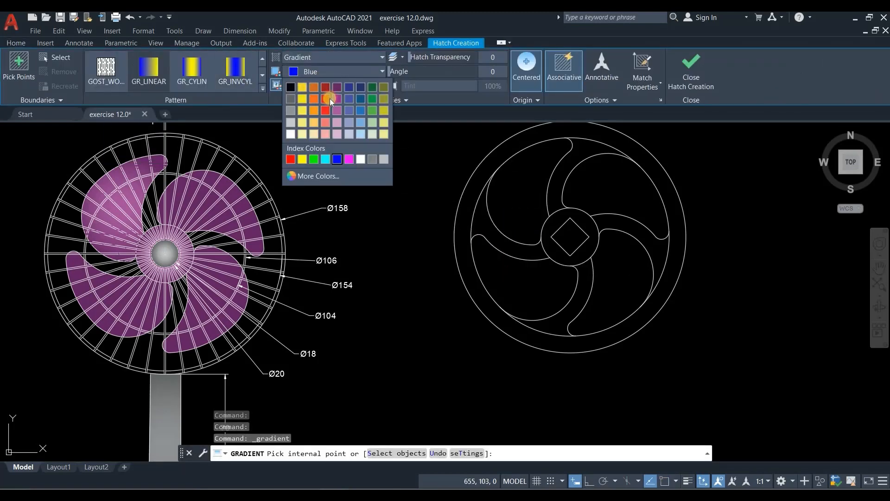
pyautogui.click(330, 91)
pyautogui.click(332, 88)
pyautogui.click(338, 125)
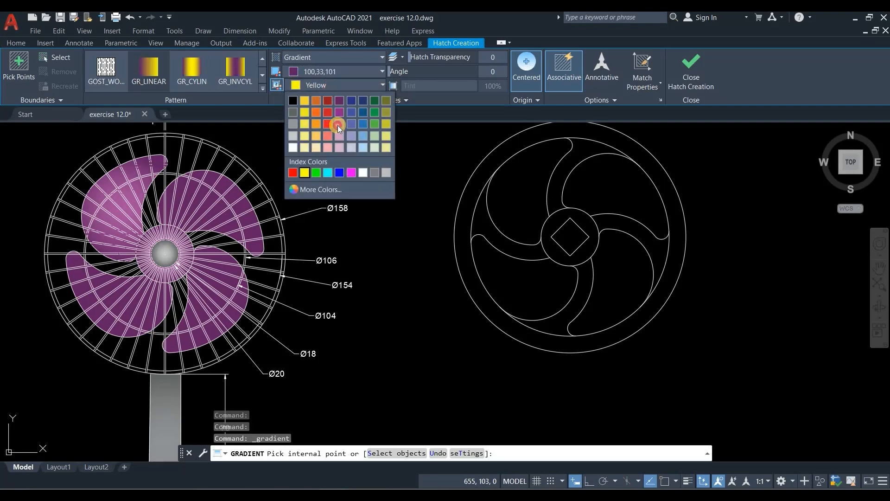
pyautogui.click(528, 186)
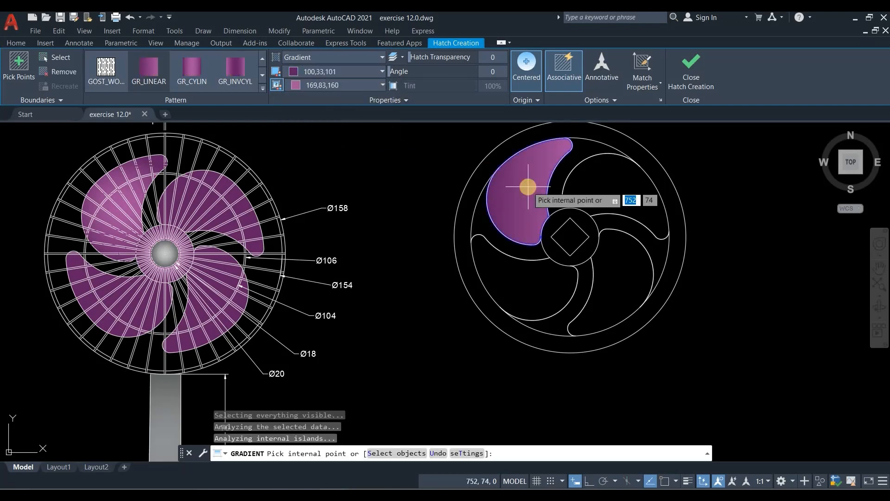
pyautogui.click(607, 191)
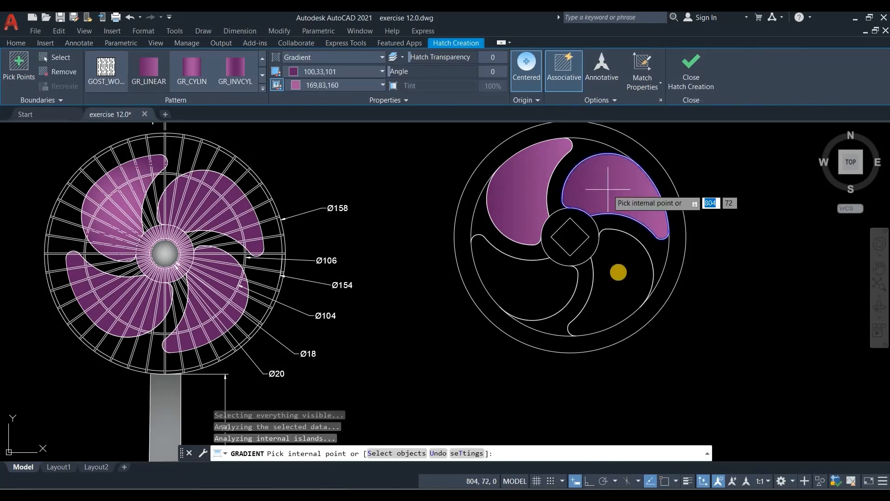
pyautogui.click(619, 275)
pyautogui.click(547, 293)
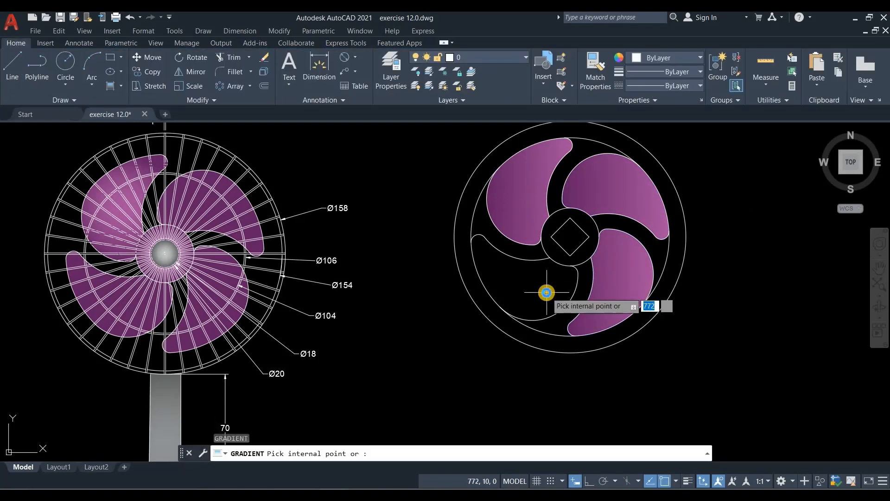
pyautogui.click(534, 285)
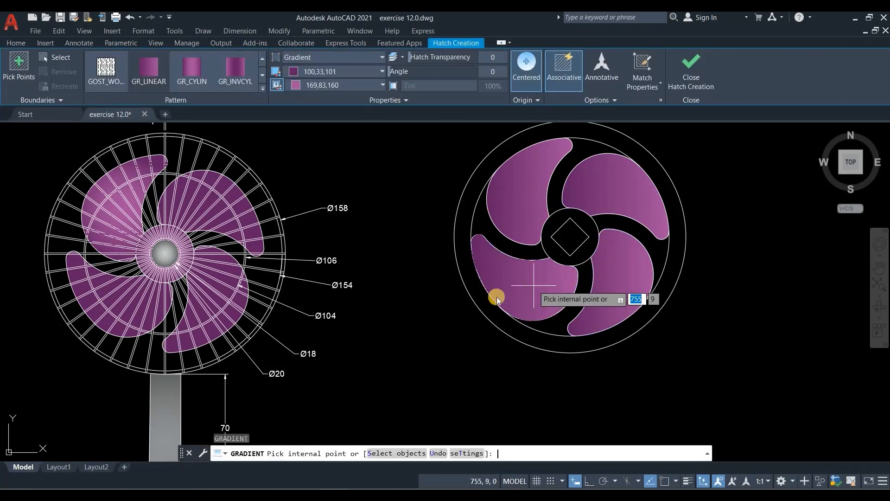
pyautogui.click(685, 71)
# - Erase the two rim circles around the filled blades and regenerate the drawing
pyautogui.scroll(-2, 560, 241)
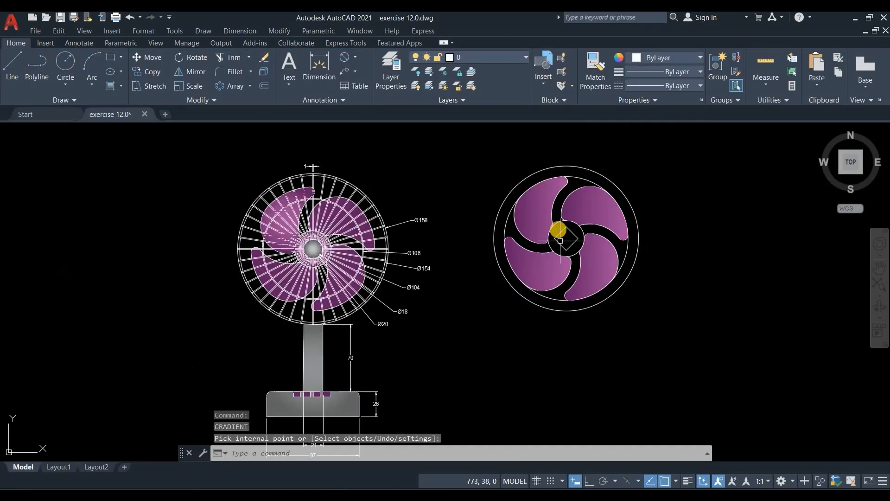
pyautogui.moveTo(569, 228); pyautogui.dragTo(546, 231, button='middle')
pyautogui.scroll(2, 554, 202)
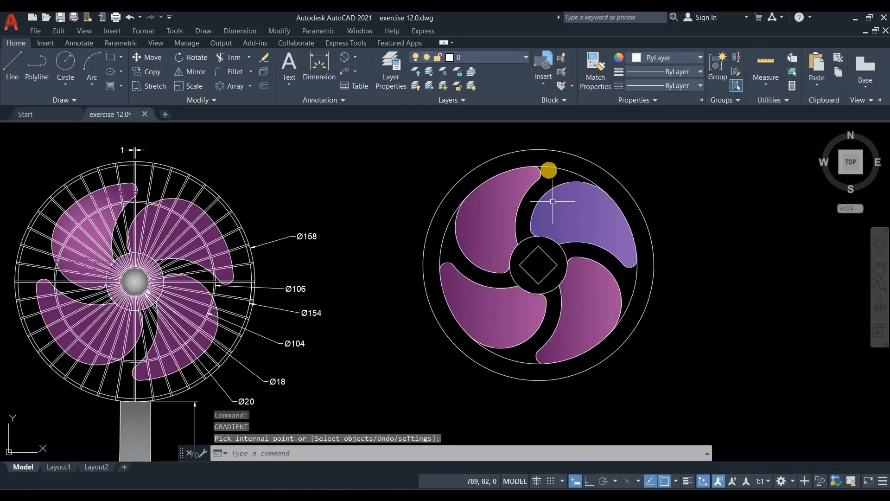
pyautogui.click(553, 167)
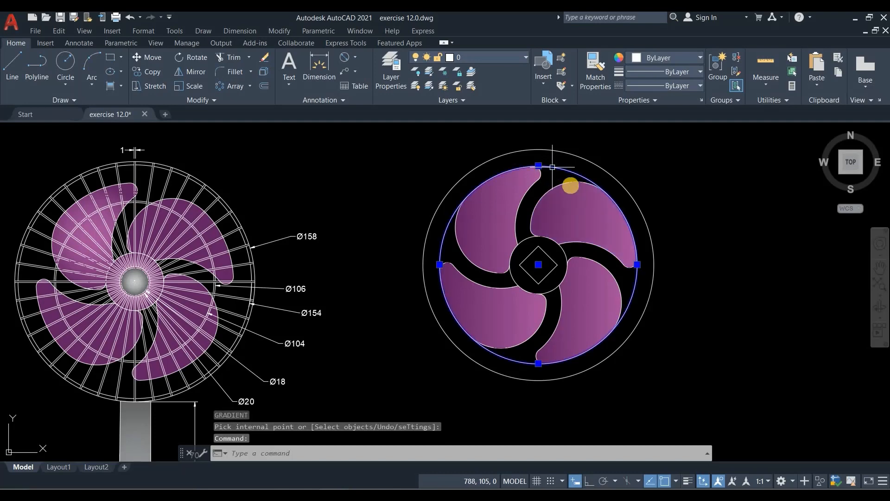
pyautogui.press('Delete')
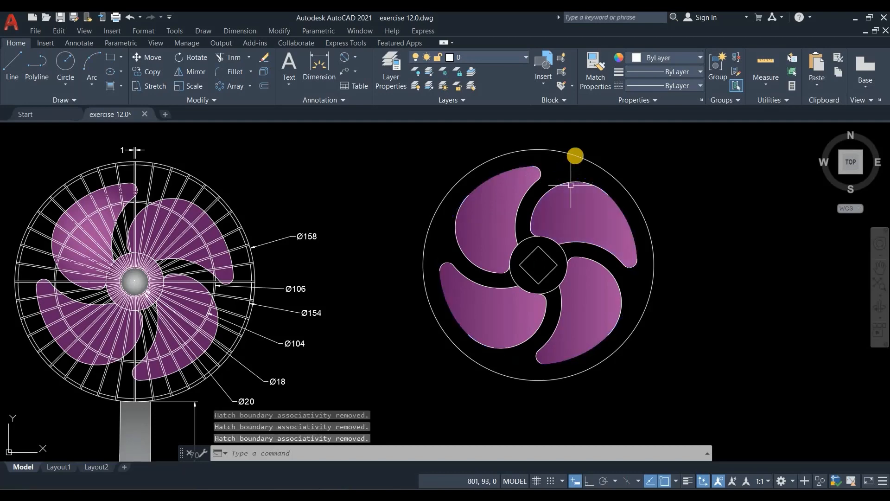
pyautogui.click(575, 156)
pyautogui.press('Delete')
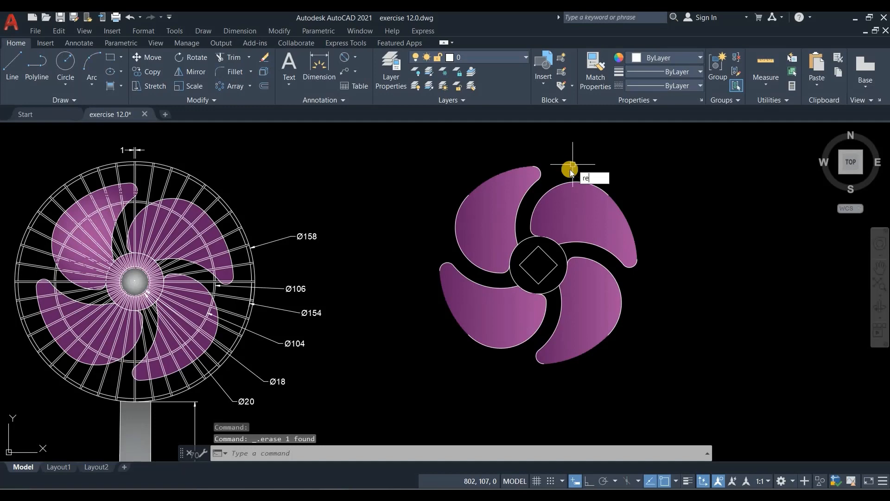
pyautogui.press('Return')
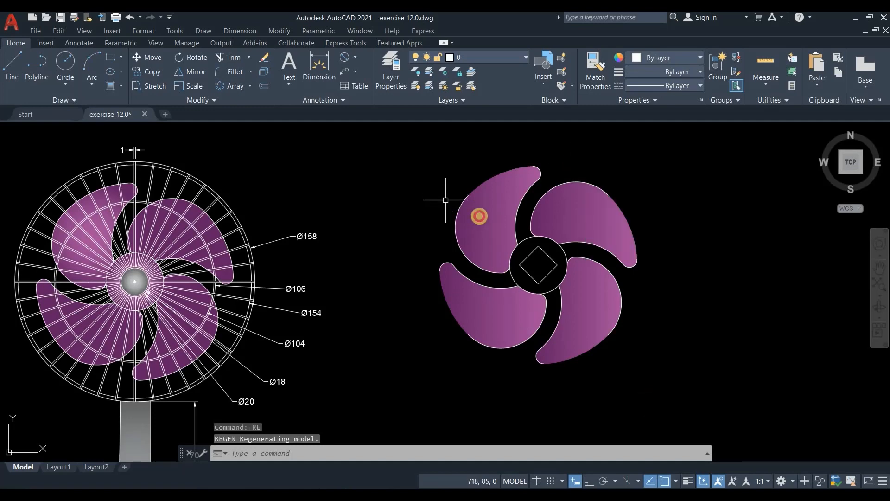
pyautogui.click(478, 214)
pyautogui.press('Escape')
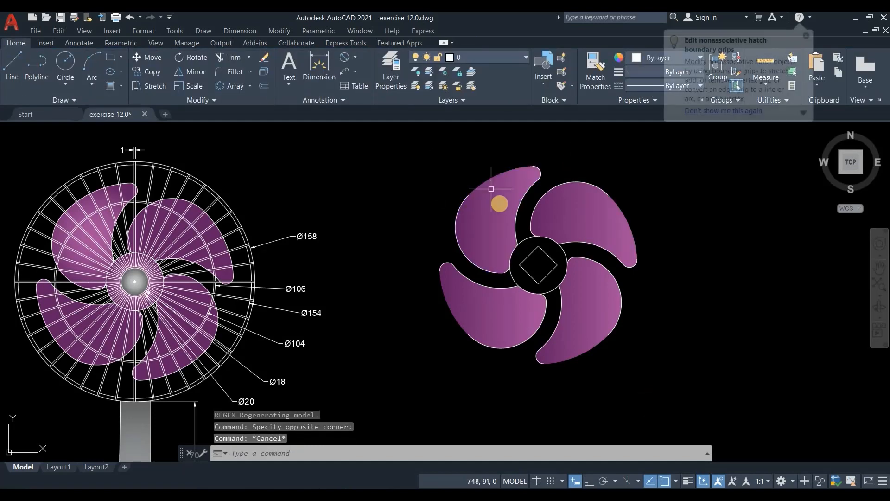
pyautogui.click(404, 143)
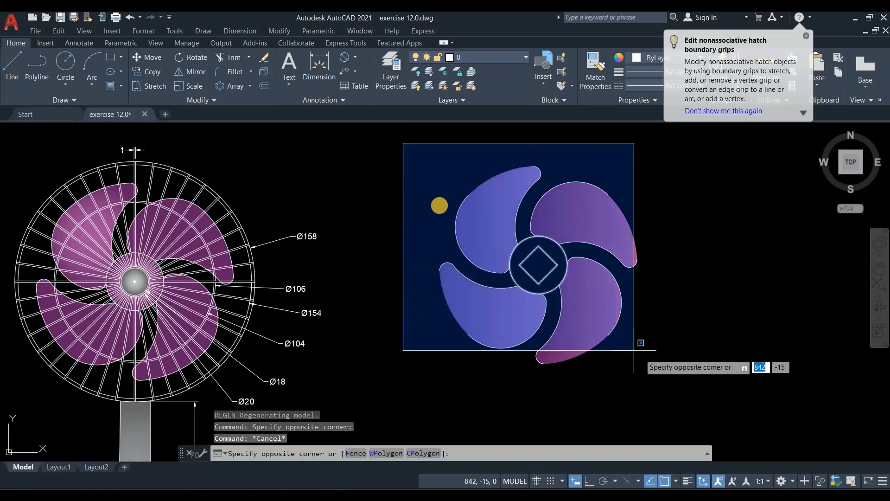
pyautogui.press('Escape')
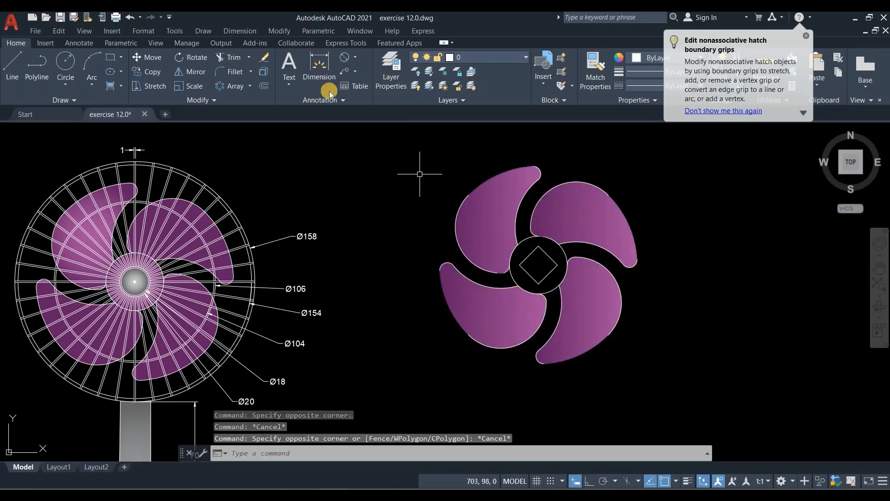
# - Create a new layer named Fan blade
pyautogui.click(393, 75)
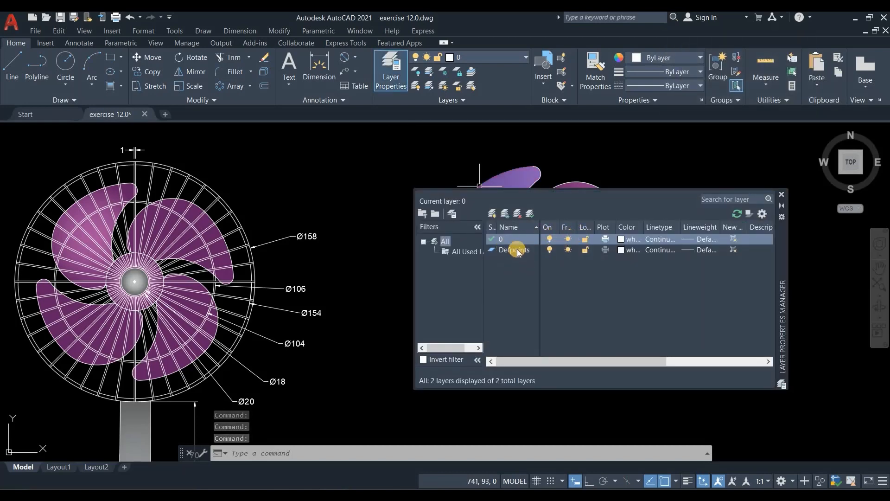
pyautogui.click(493, 211)
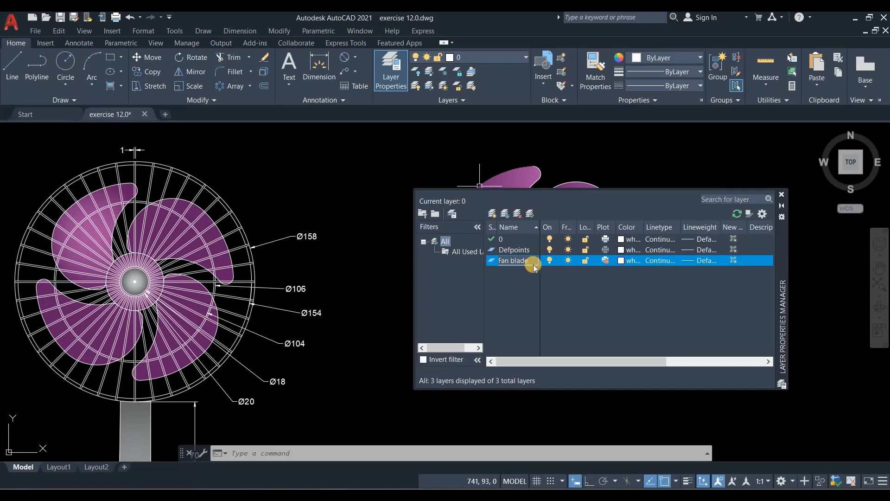
pyautogui.click(782, 195)
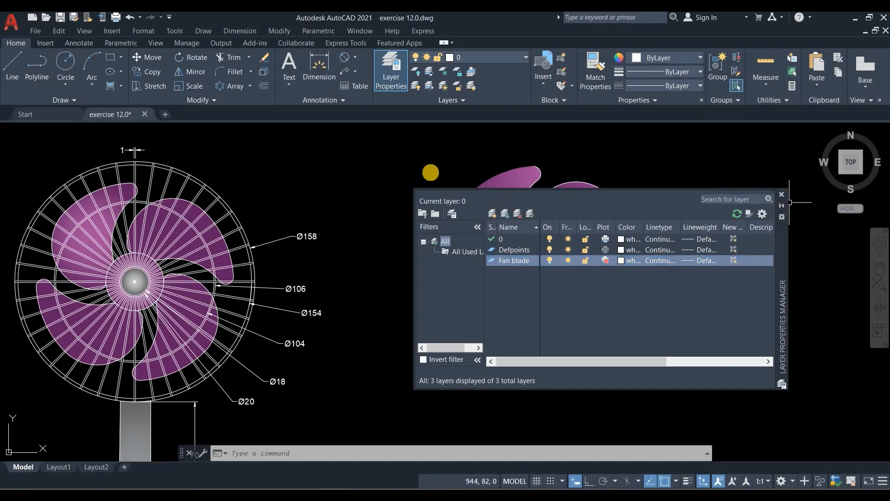
# - Select all the filled blades and hub geometry of the new fan, and assign them to the Fan blade layer
pyautogui.click(405, 153)
pyautogui.click(683, 391)
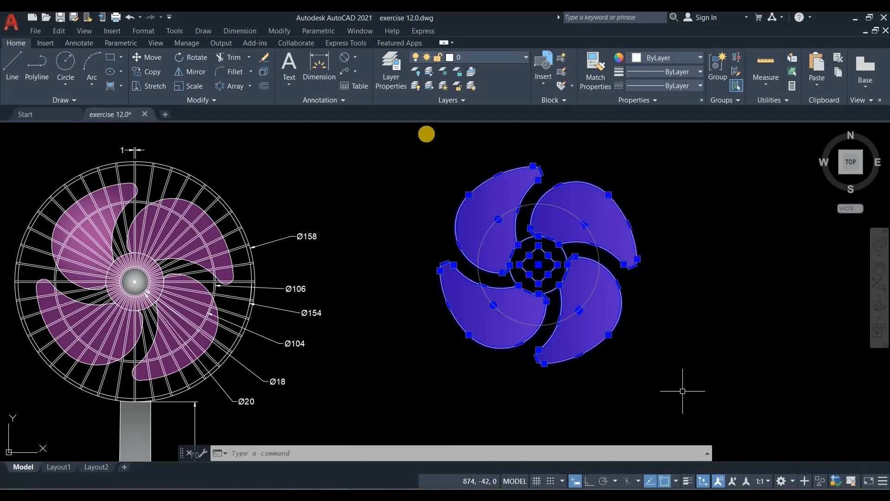
pyautogui.click(487, 58)
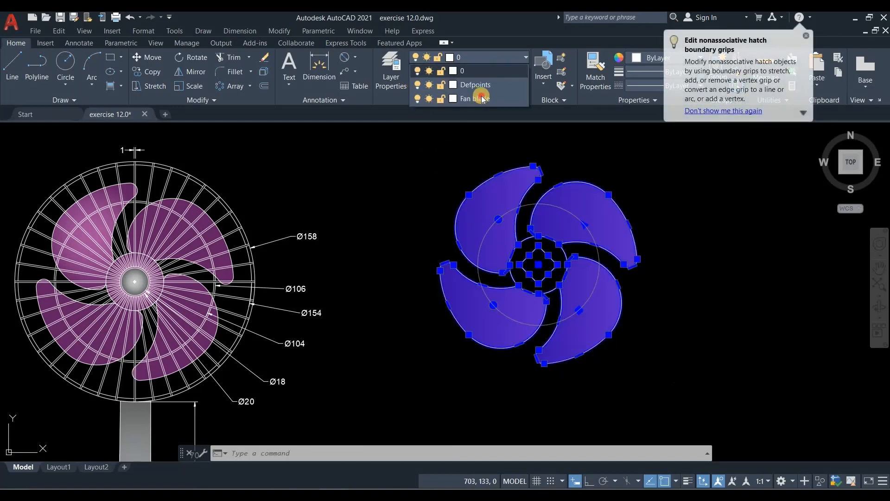
pyautogui.click(481, 98)
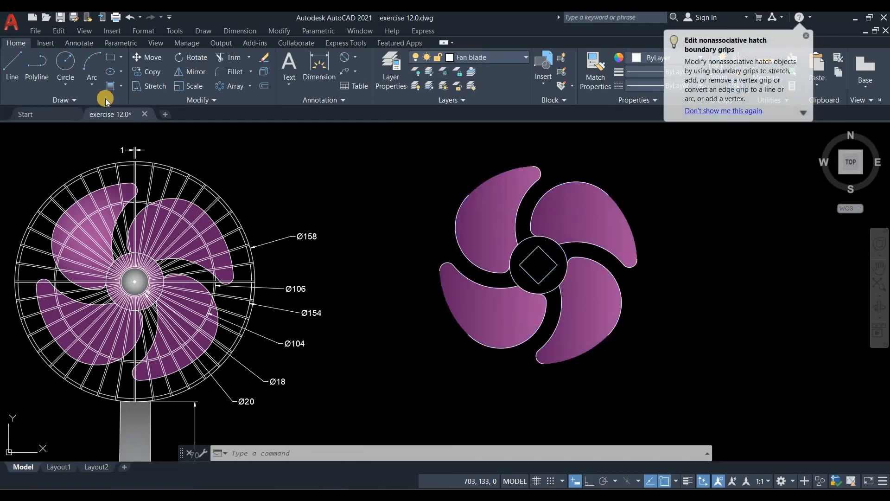
# - Draw a 158-diameter circle centred on the hub of the new fan blades
pyautogui.click(65, 61)
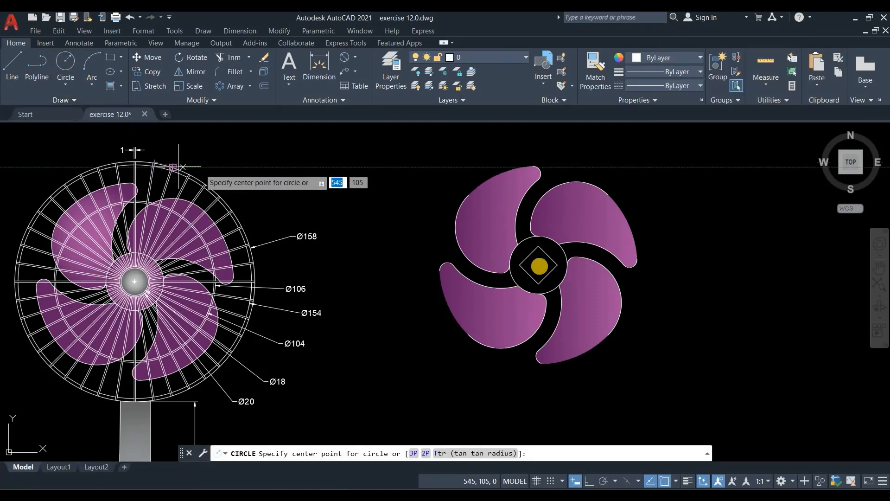
pyautogui.click(537, 264)
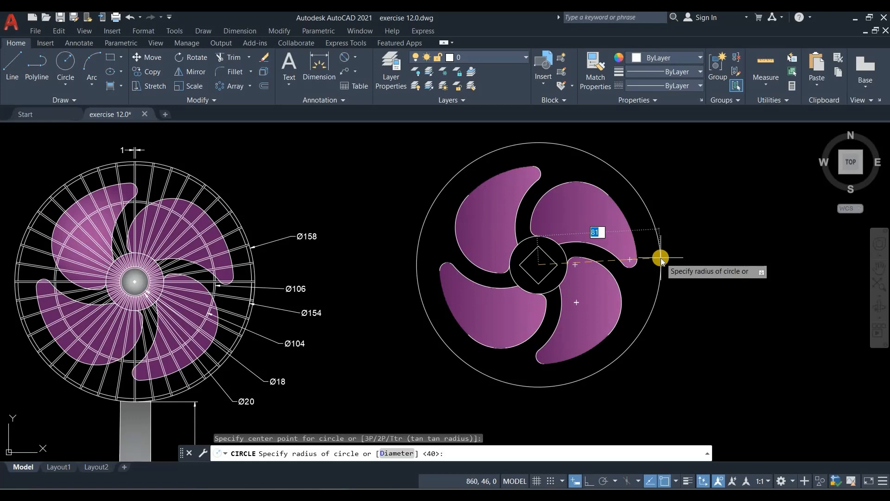
pyautogui.press('Return')
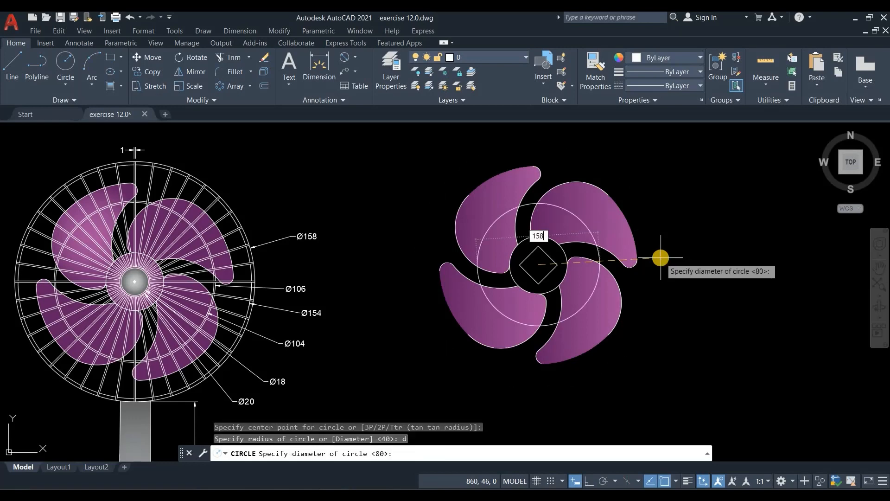
pyautogui.press('Return')
# - Turn off the Fan blade layer
pyautogui.click(400, 139)
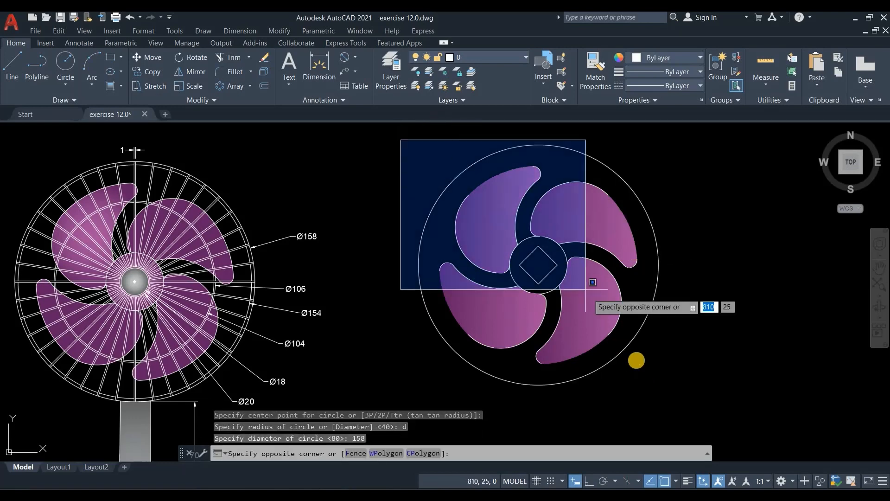
pyautogui.press('Escape')
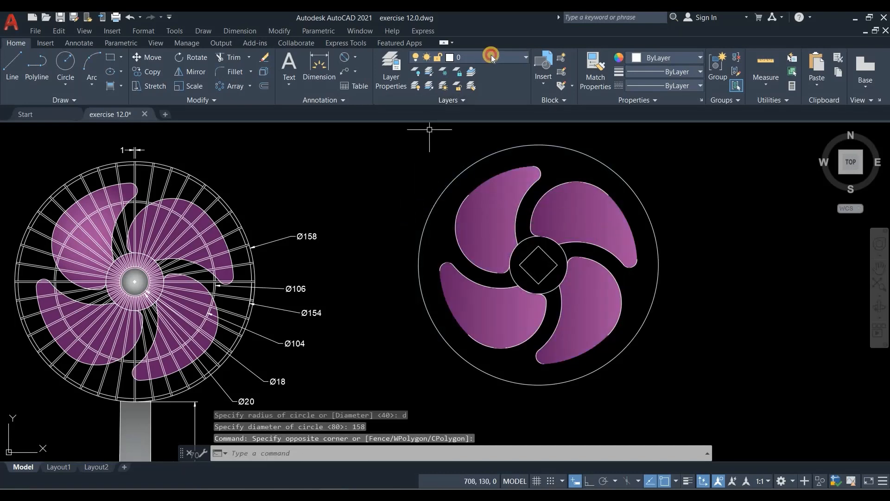
pyautogui.click(491, 55)
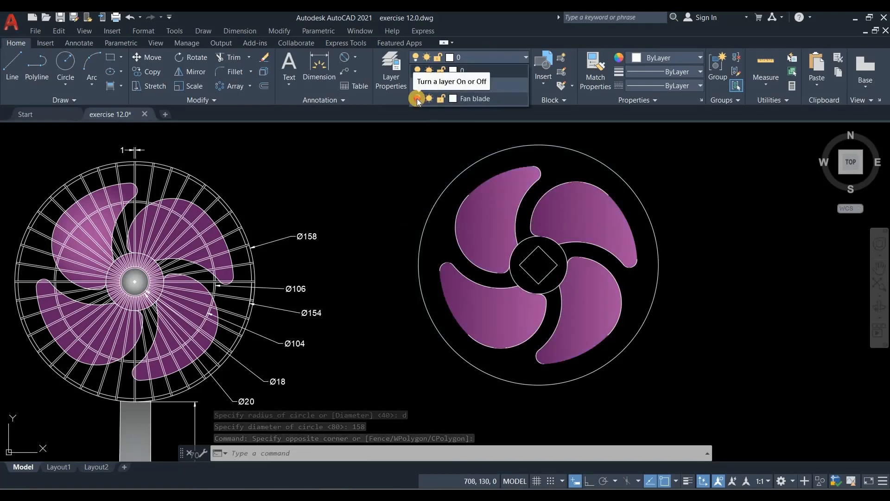
pyautogui.click(416, 98)
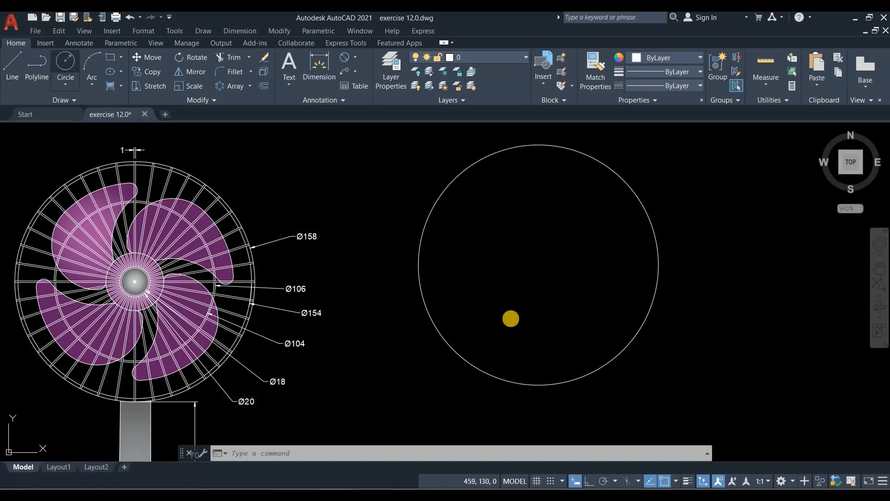
# - Draw a 154-diameter circle concentric with the 158-diameter guard circle
pyautogui.write('c')
pyautogui.press('Return')
pyautogui.click(538, 265)
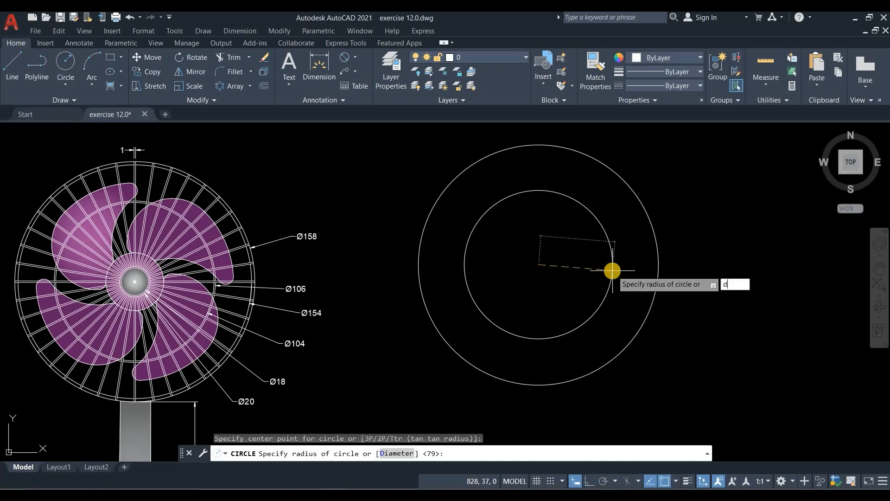
pyautogui.write('d')
pyautogui.press('Return')
pyautogui.write('154')
pyautogui.press('Return')
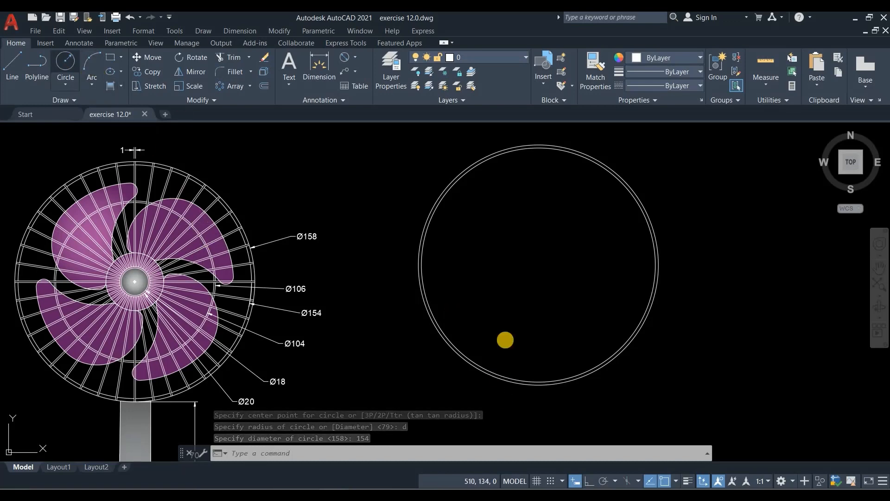
# - Draw a 106-diameter circle at the same centre inside the two outer guard circles
pyautogui.press('space')
pyautogui.click(539, 265)
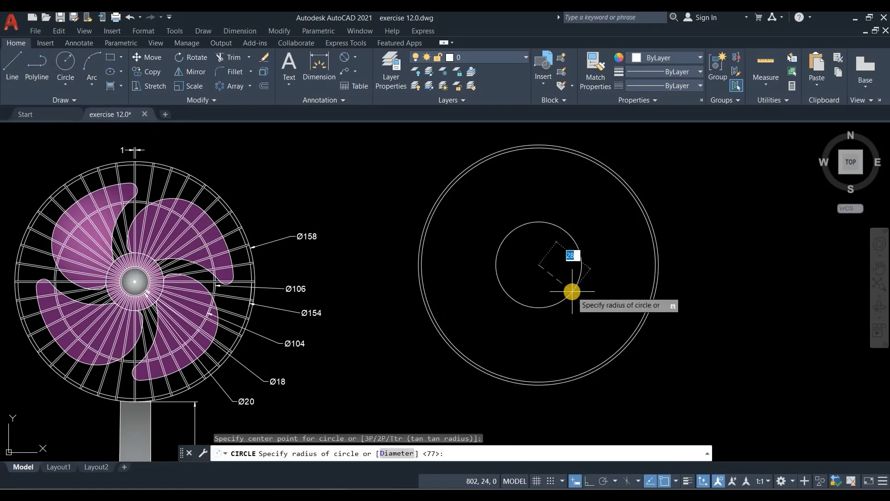
pyautogui.write('d')
pyautogui.press('Return')
pyautogui.write('106')
pyautogui.press('Return')
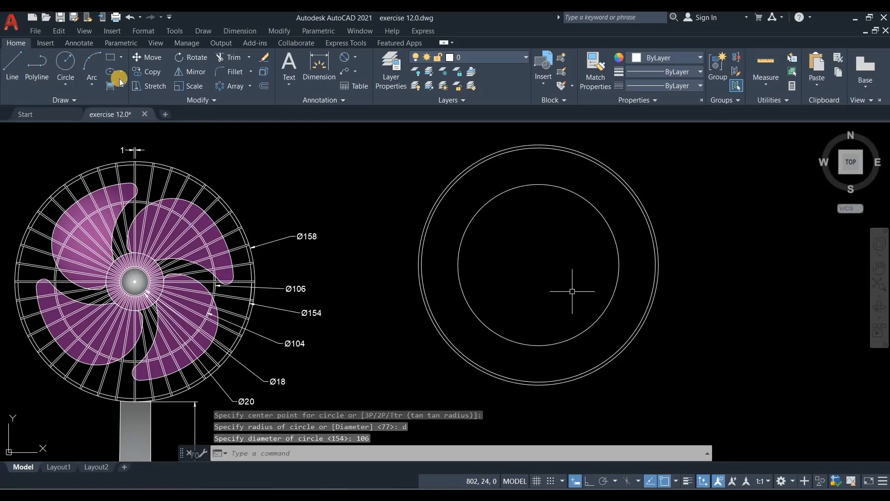
# - Draw a 104-diameter circle at the same centre, just inside the 106-diameter circle
pyautogui.click(65, 63)
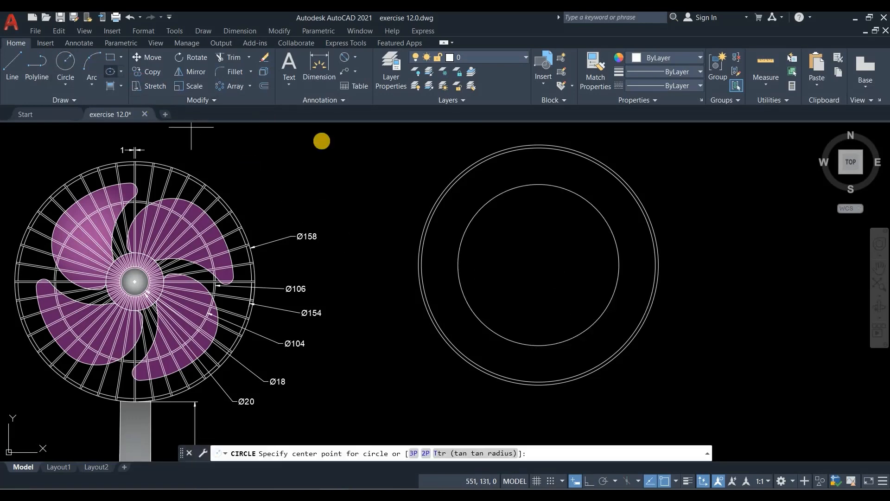
pyautogui.scroll(2, 279, 356)
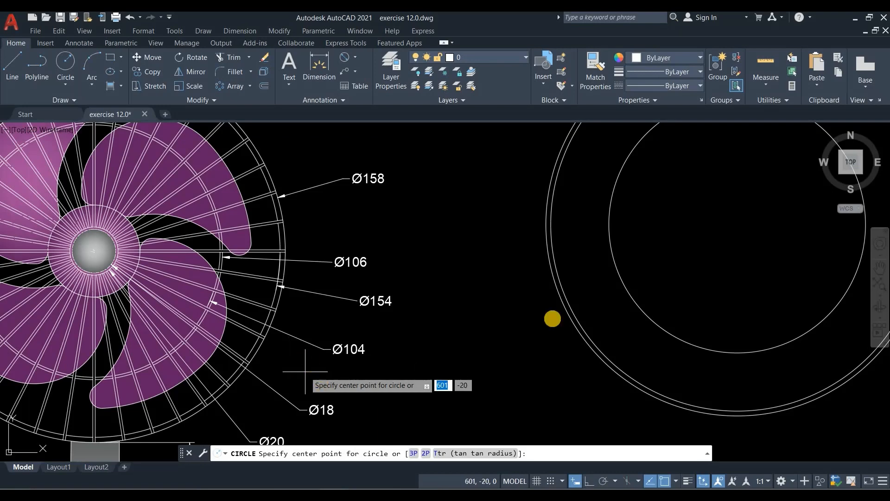
pyautogui.scroll(-2, 554, 318)
pyautogui.click(584, 281)
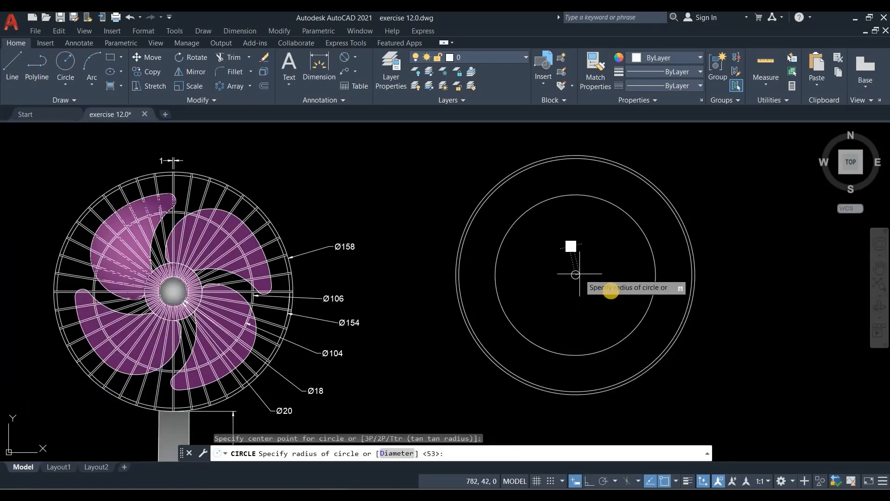
pyautogui.press('Return')
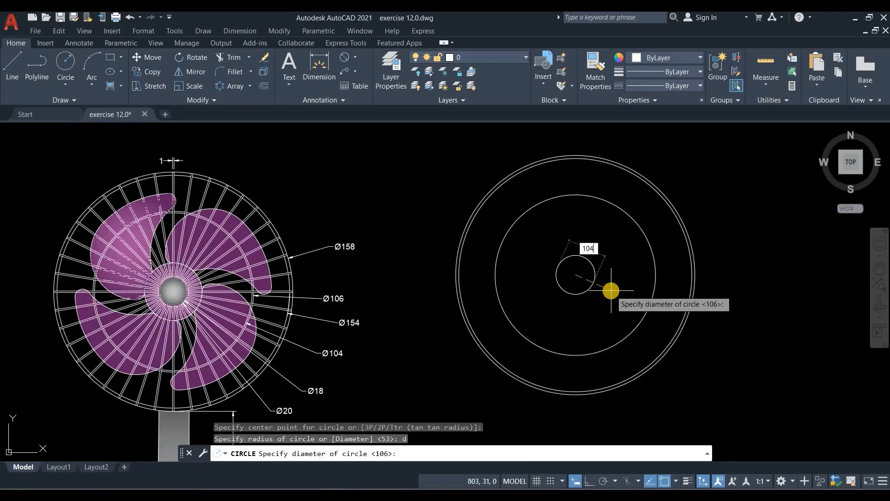
pyautogui.write('104')
pyautogui.press('Return')
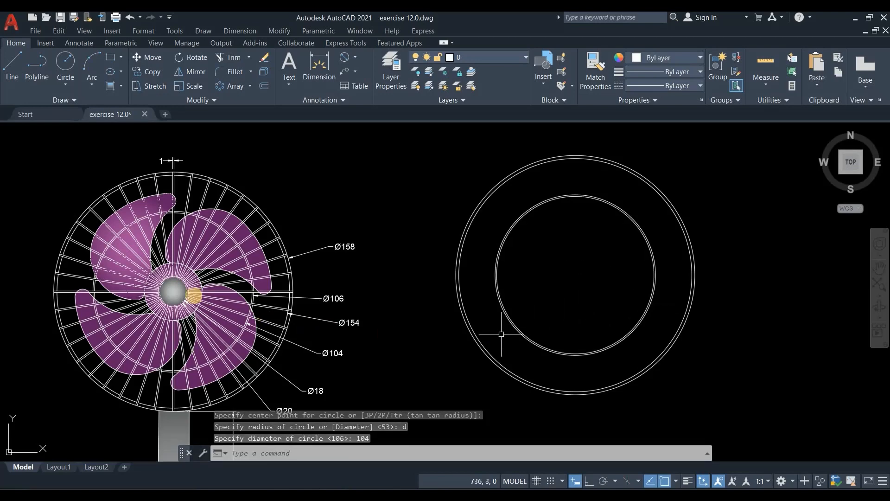
# - Examine the hub circles and their diameter dimensions on the reference fan
pyautogui.scroll(2, 194, 292)
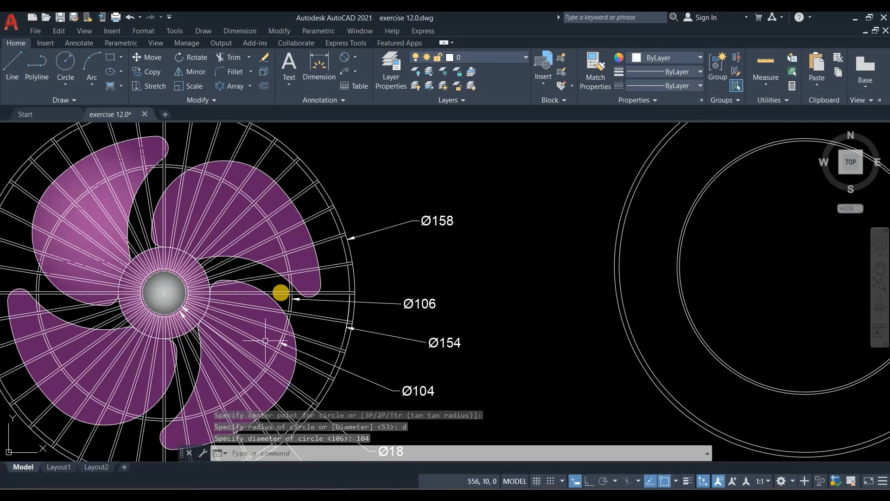
pyautogui.moveTo(263, 339); pyautogui.dragTo(280, 294, button='middle')
pyautogui.scroll(2, 192, 287)
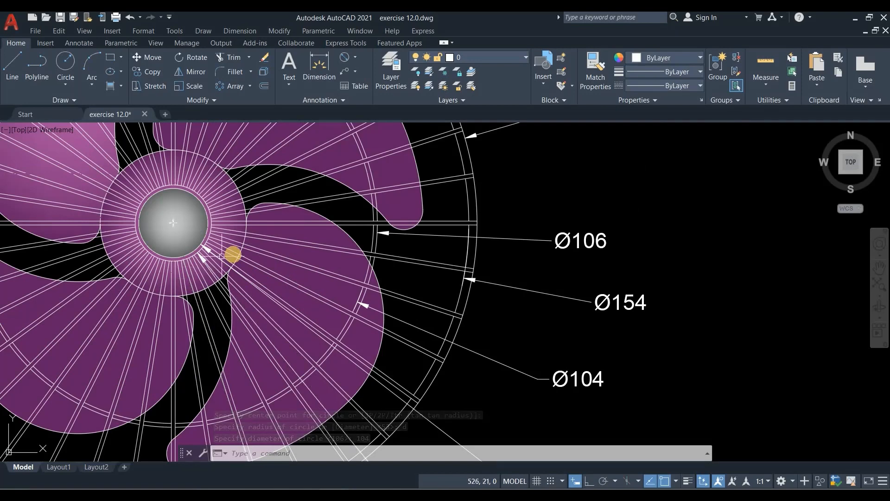
pyautogui.scroll(-2, 233, 255)
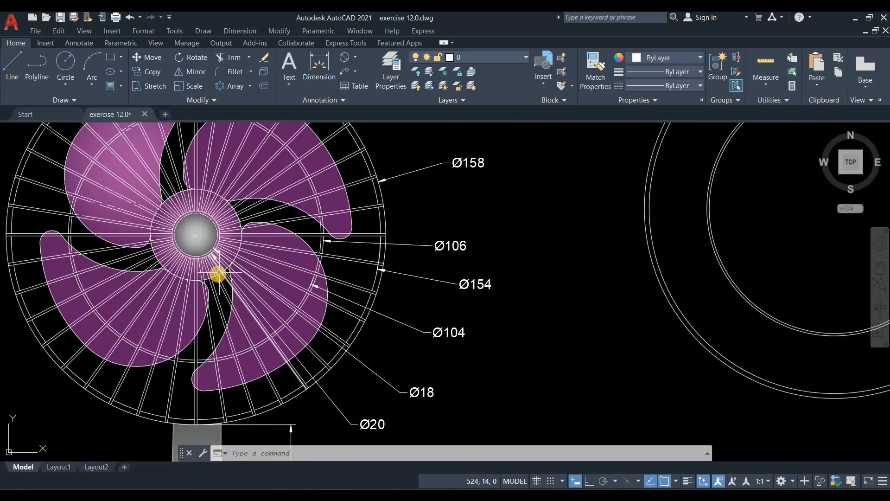
pyautogui.scroll(2, 219, 273)
pyautogui.click(219, 273)
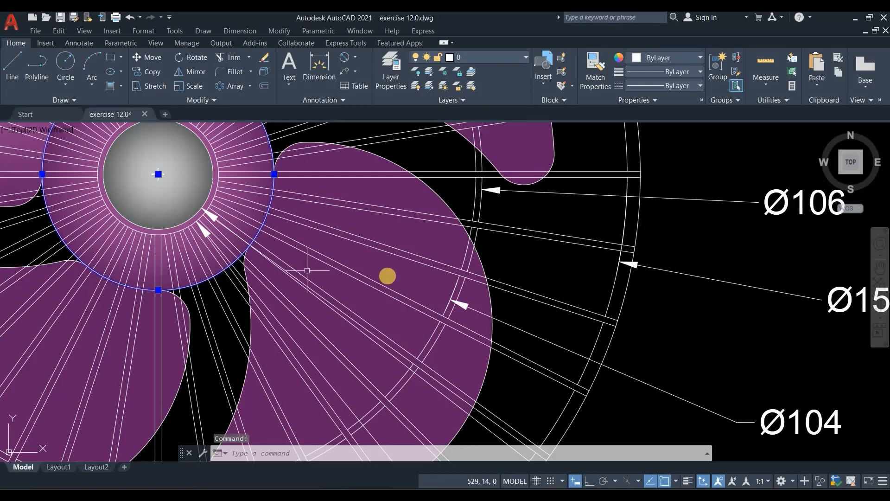
pyautogui.scroll(-2, 388, 275)
pyautogui.scroll(-2, 273, 325)
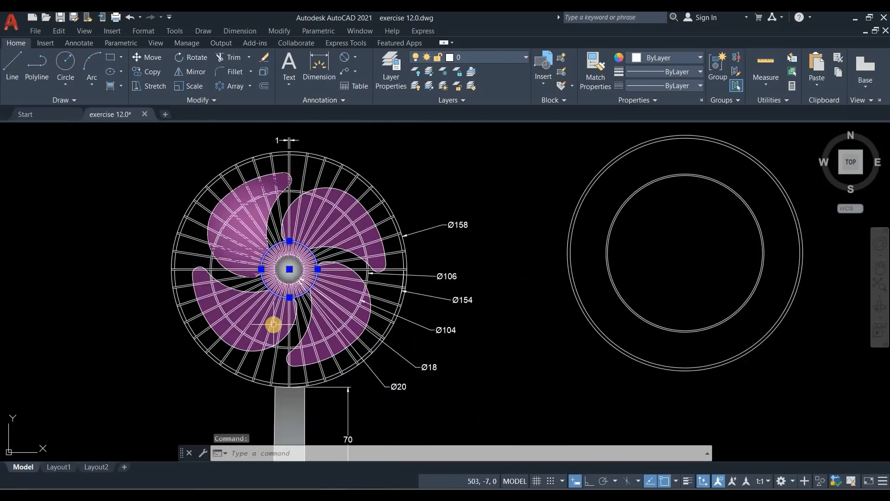
pyautogui.moveTo(503, 370); pyautogui.dragTo(460, 381, button='middle')
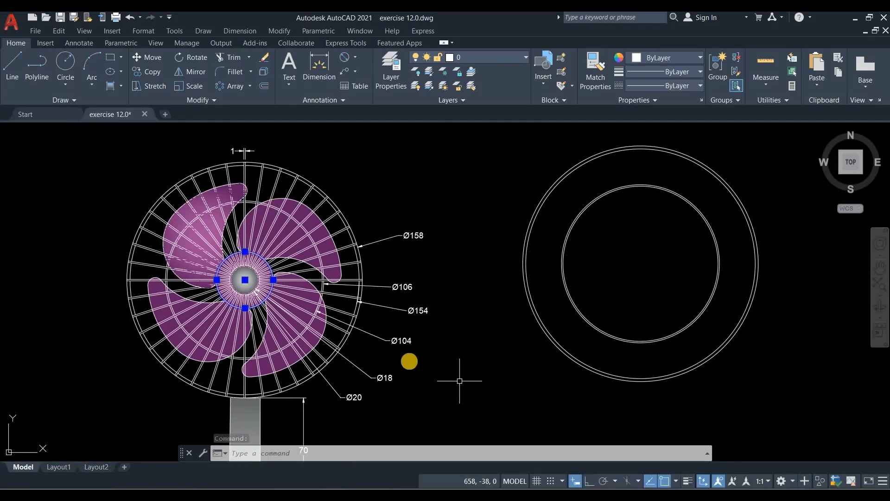
pyautogui.press('Escape')
pyautogui.scroll(4, 262, 288)
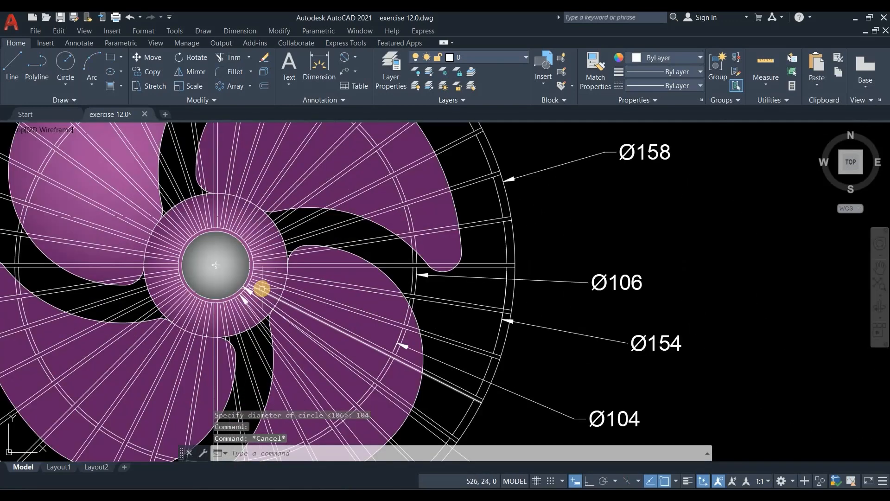
pyautogui.scroll(-1, 263, 288)
# - Turn on the Fan blade layer to check which layer holds the new fan's hub circle, and turn the layer off again
pyautogui.click(482, 62)
pyautogui.click(419, 96)
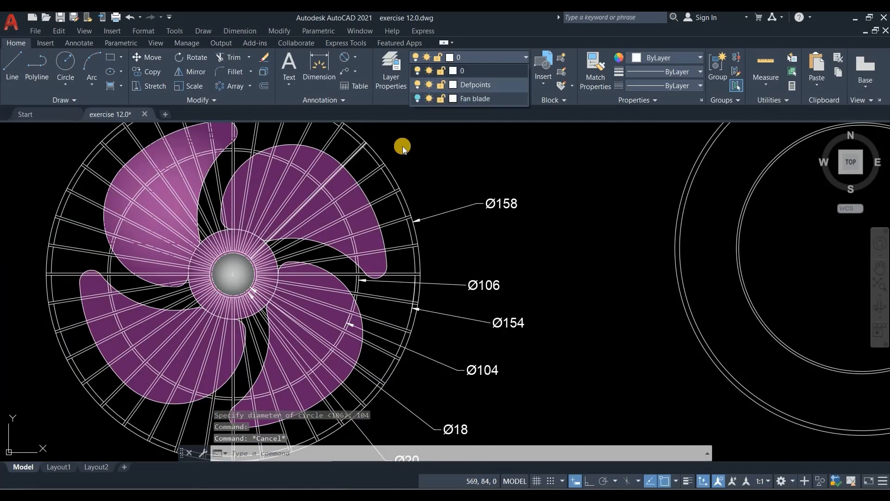
pyautogui.scroll(-2, 402, 148)
pyautogui.click(403, 146)
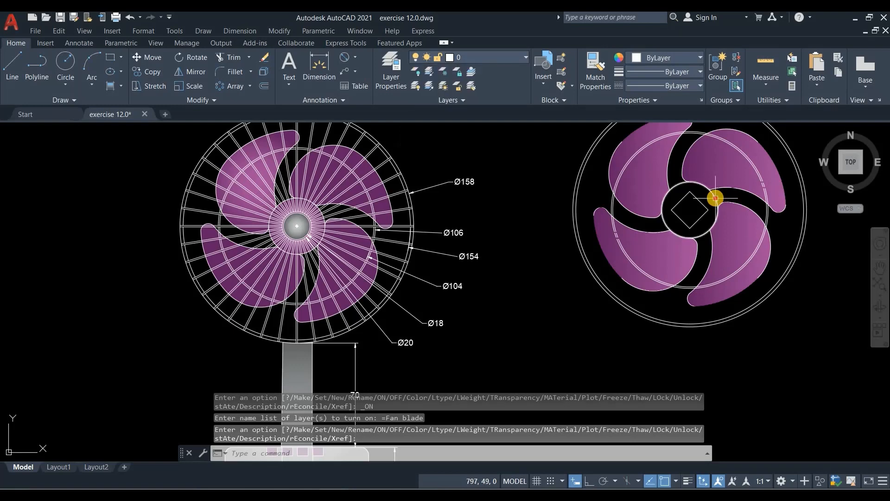
pyautogui.click(716, 198)
pyautogui.moveTo(713, 198); pyautogui.dragTo(700, 203, button='middle')
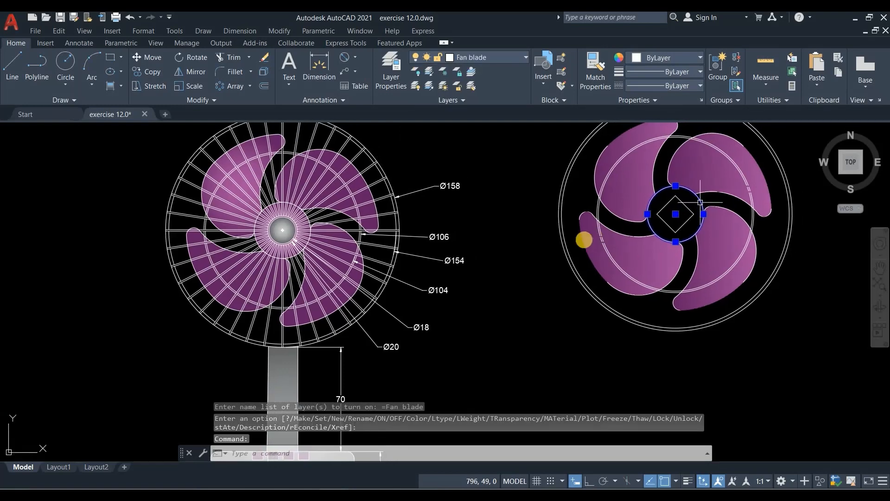
pyautogui.press('Escape')
pyautogui.click(479, 61)
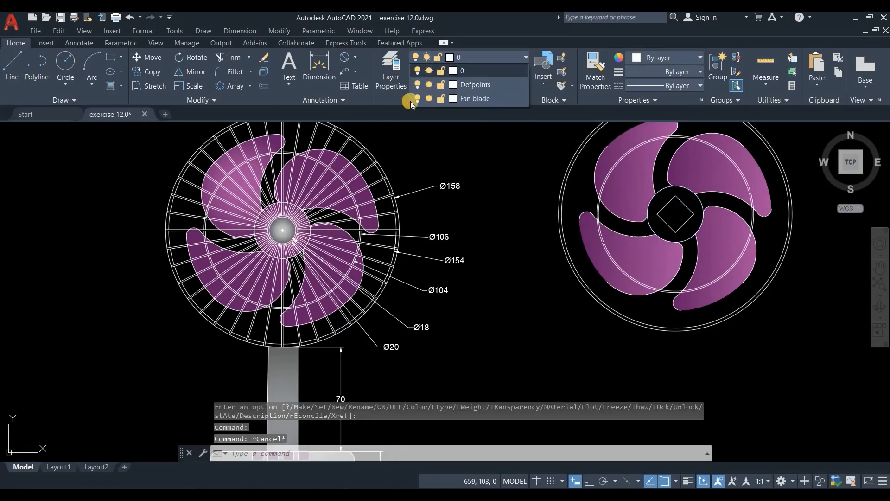
pyautogui.click(417, 97)
pyautogui.click(410, 163)
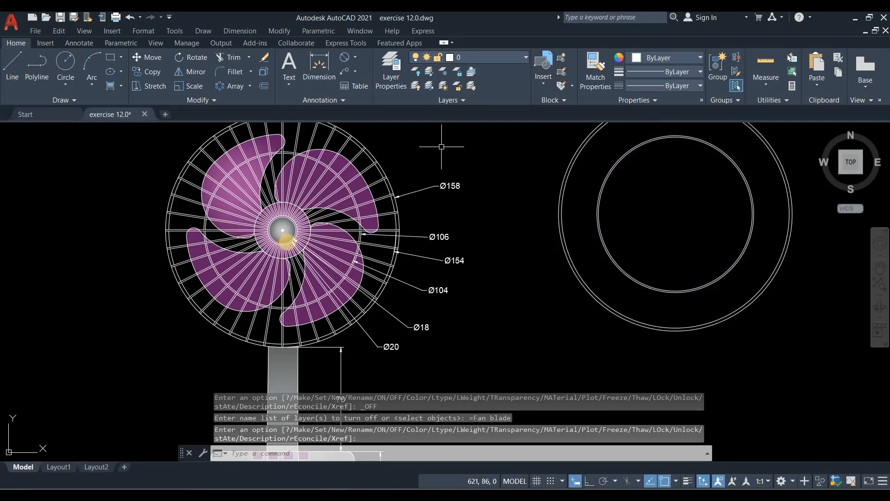
# - Draw an 18-diameter hub circle at the shared centre of the new fan's guard circles
pyautogui.scroll(4, 287, 241)
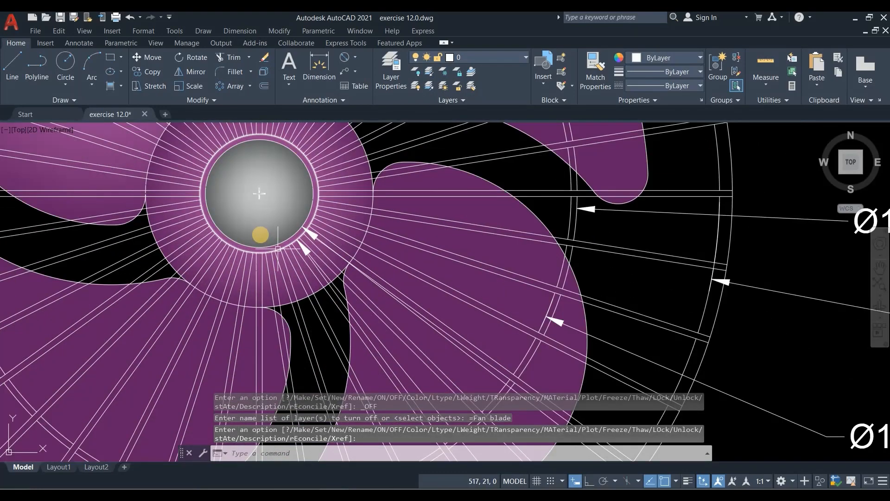
pyautogui.scroll(-1, 260, 234)
pyautogui.moveTo(325, 246); pyautogui.dragTo(299, 211, button='middle')
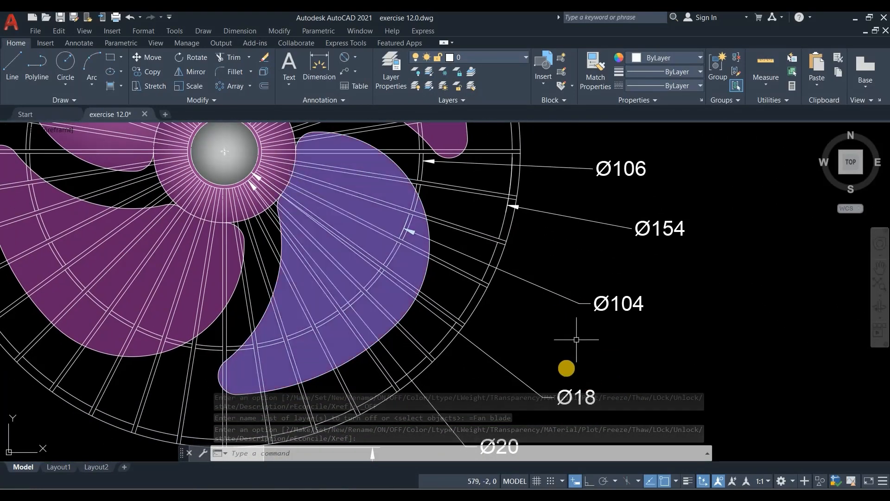
pyautogui.scroll(-3, 511, 350)
pyautogui.moveTo(667, 324); pyautogui.dragTo(512, 324, button='middle')
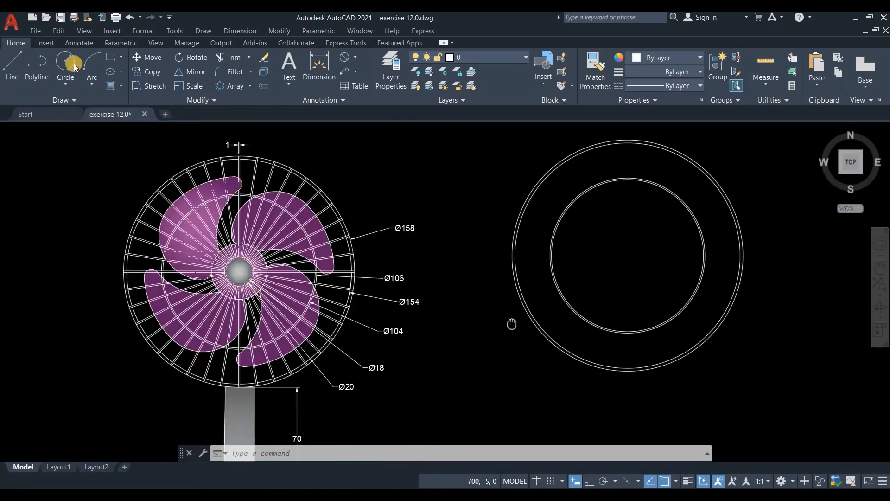
pyautogui.click(67, 64)
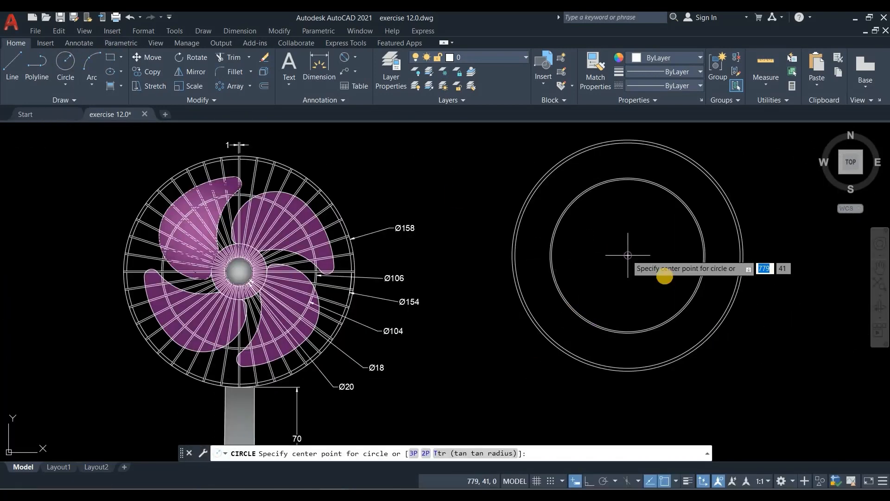
pyautogui.click(664, 275)
pyautogui.write('d')
pyautogui.press('Return')
pyautogui.write('18')
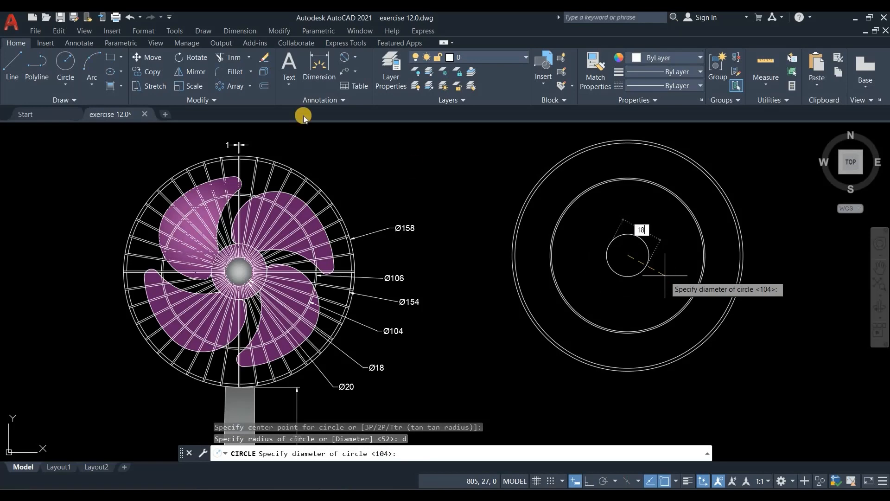
pyautogui.press('Return')
# - Draw a 20-diameter circle at the same centre around the 18-diameter hub circle
pyautogui.press('Return')
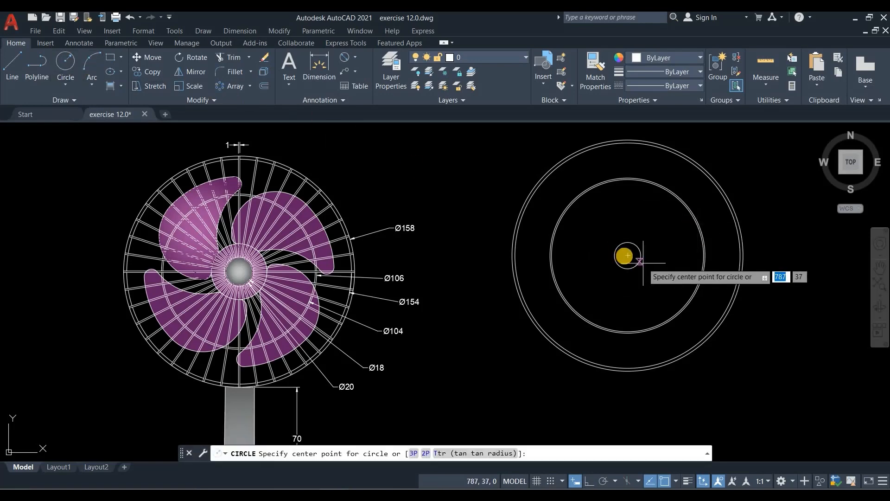
pyautogui.click(628, 256)
pyautogui.write('d')
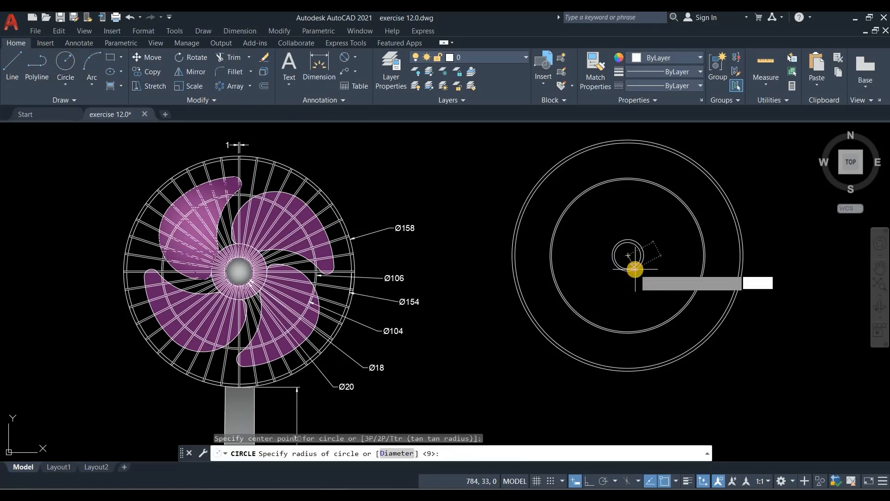
pyautogui.press('Return')
pyautogui.write('20')
pyautogui.press('Return')
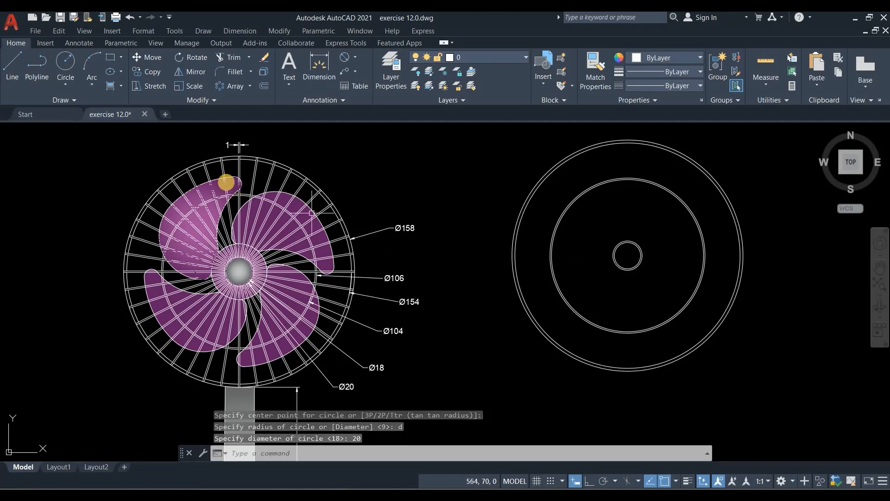
# - Draw a vertical line from the top quadrant of the 158-diameter outer circle to the common centre
pyautogui.click(17, 63)
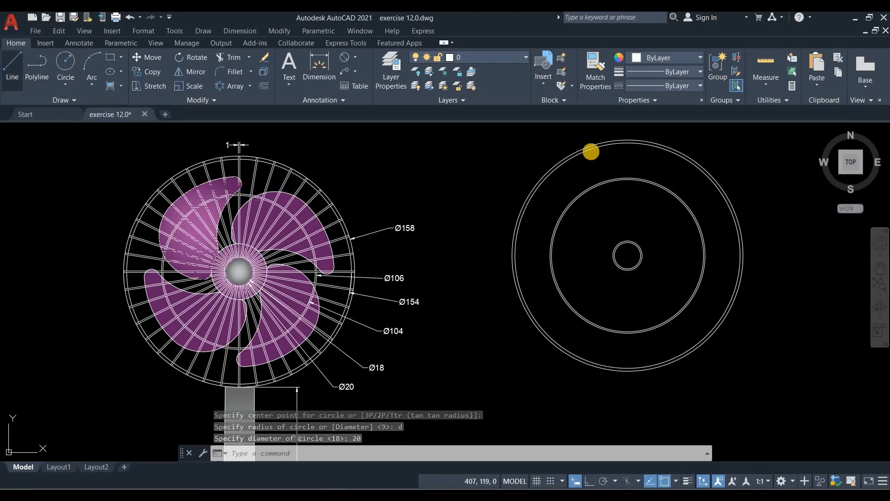
pyautogui.click(628, 139)
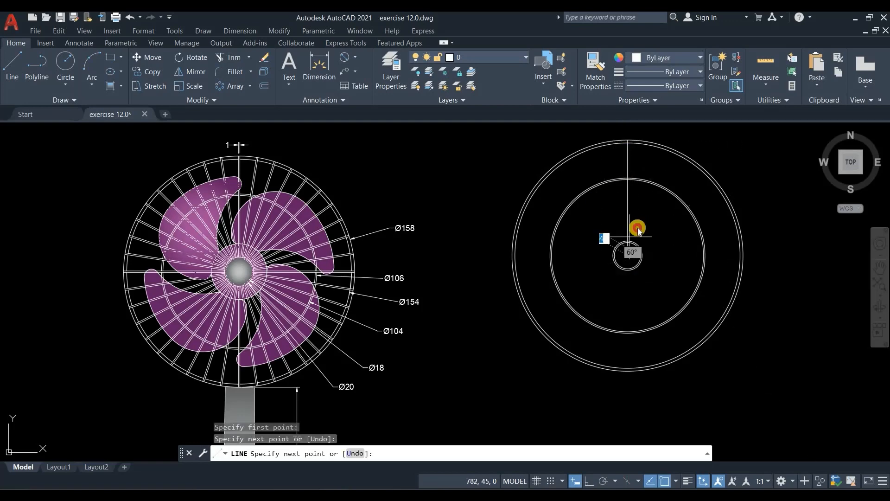
pyautogui.rightClick(628, 216)
pyautogui.click(650, 224)
# - Offset the vertical centre line by 0.5 to both sides to form a guard spoke
pyautogui.scroll(2, 218, 139)
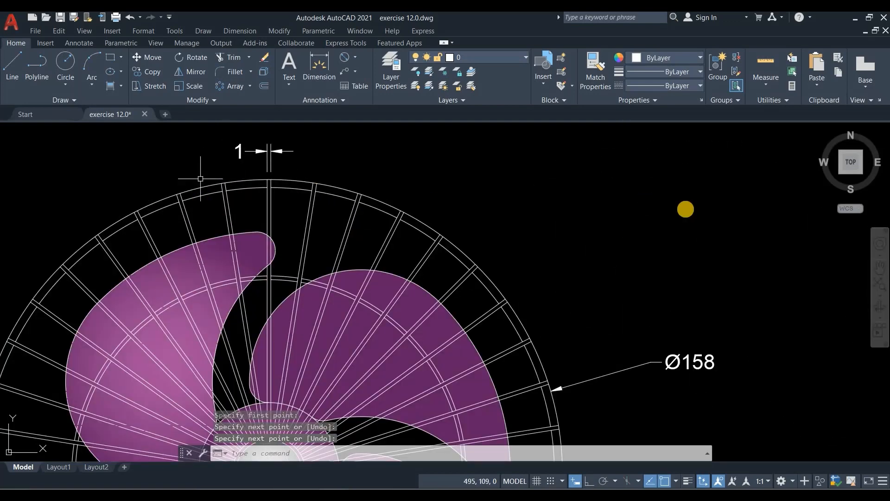
pyautogui.scroll(-1, 200, 179)
pyautogui.moveTo(680, 211); pyautogui.dragTo(497, 204, button='middle')
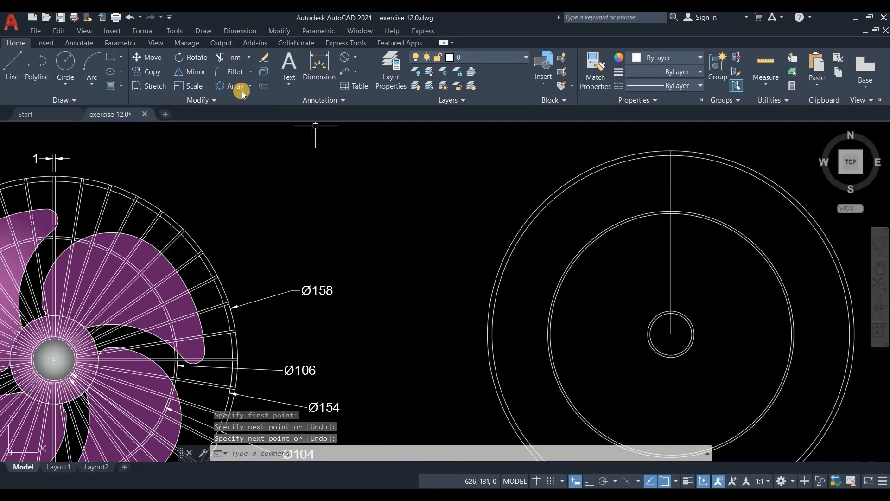
pyautogui.click(264, 86)
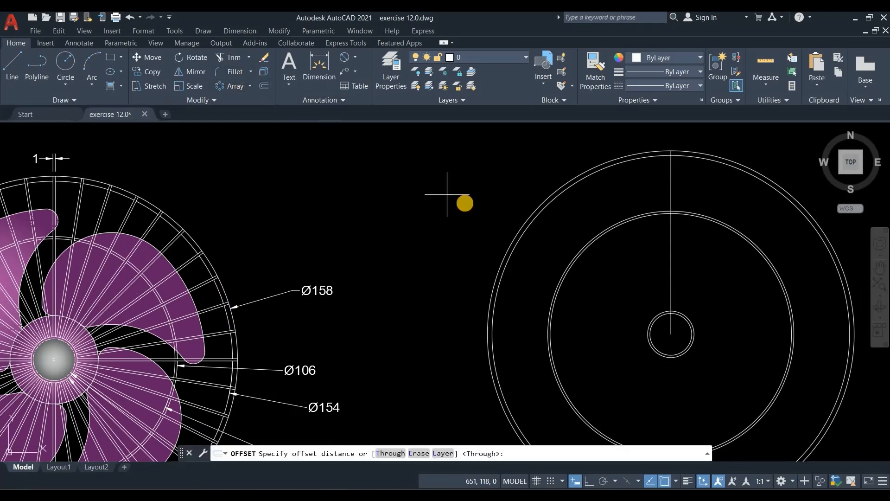
pyautogui.press('Return')
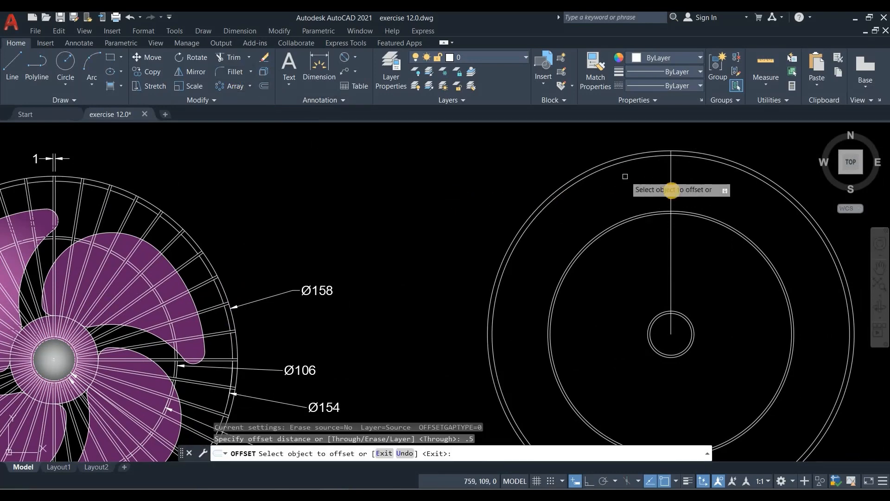
pyautogui.click(672, 190)
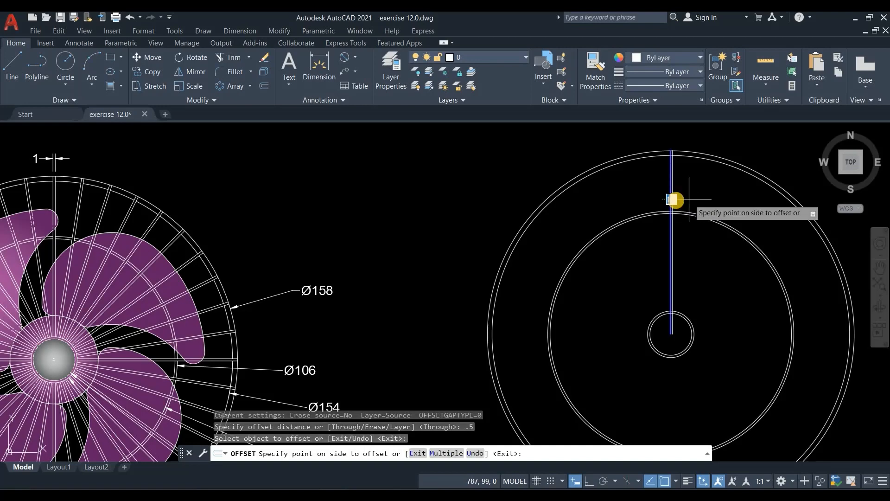
pyautogui.click(667, 199)
pyautogui.scroll(2, 663, 198)
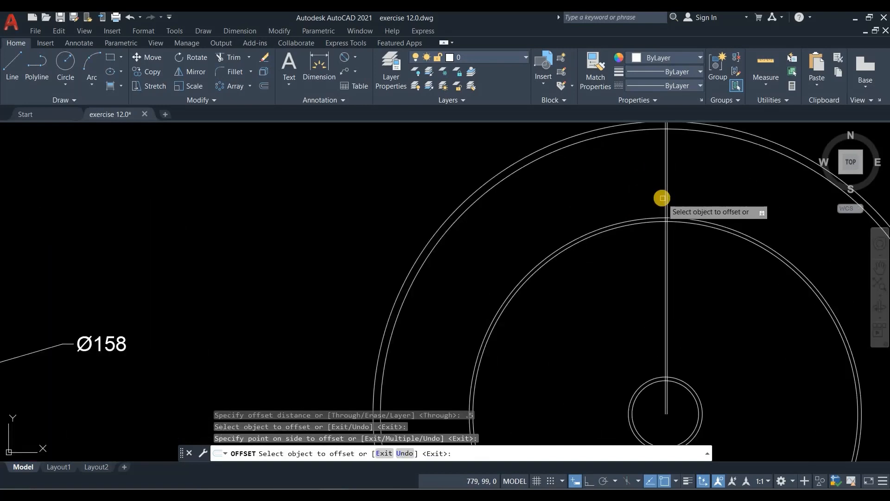
pyautogui.scroll(1, 662, 198)
pyautogui.click(662, 198)
pyautogui.click(641, 197)
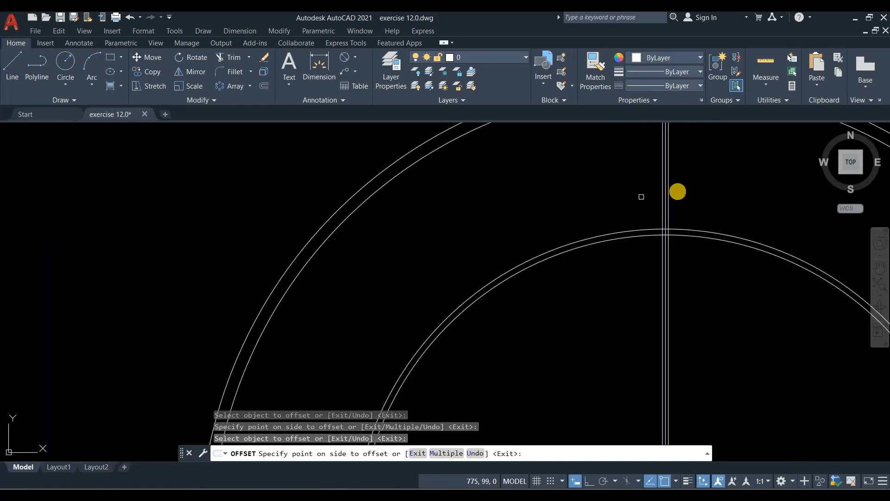
pyautogui.press('Return')
# - Delete the original centre line between the two offset spoke lines
pyautogui.scroll(2, 640, 200)
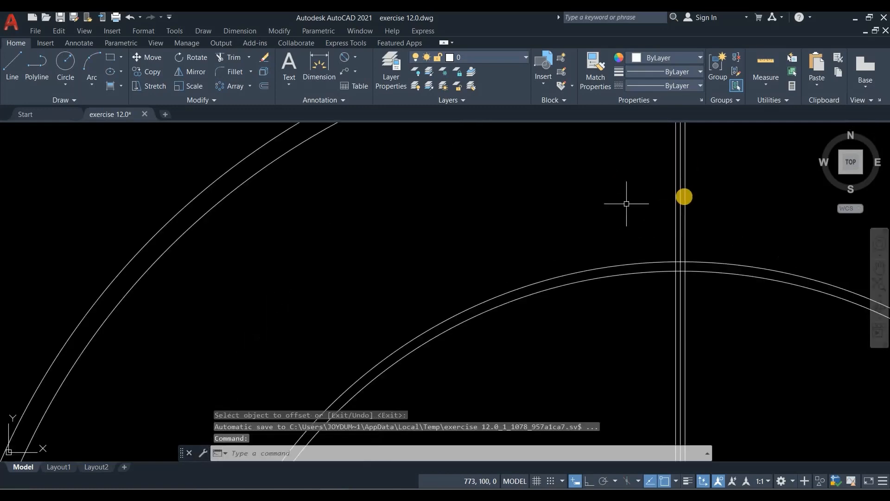
pyautogui.click(681, 198)
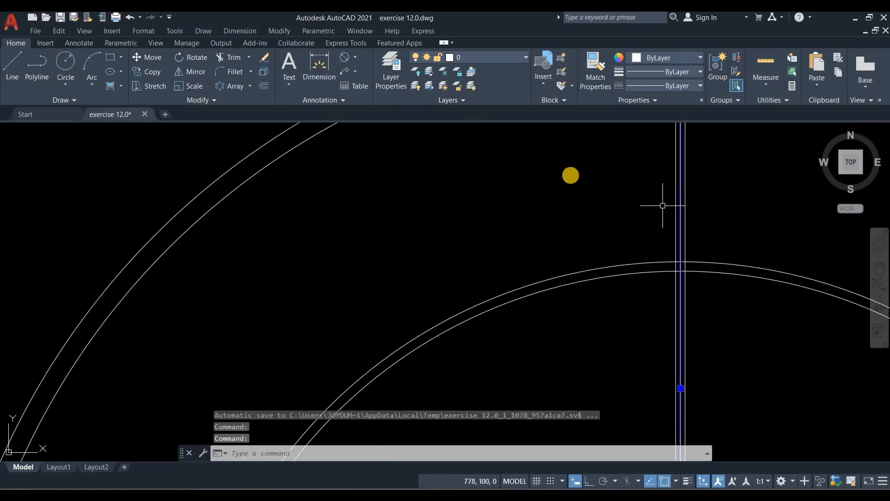
pyautogui.press('Delete')
# - Trim the ends of both spoke lines inside the 20-diameter hub circle
pyautogui.scroll(-4, 572, 173)
pyautogui.scroll(2, 585, 268)
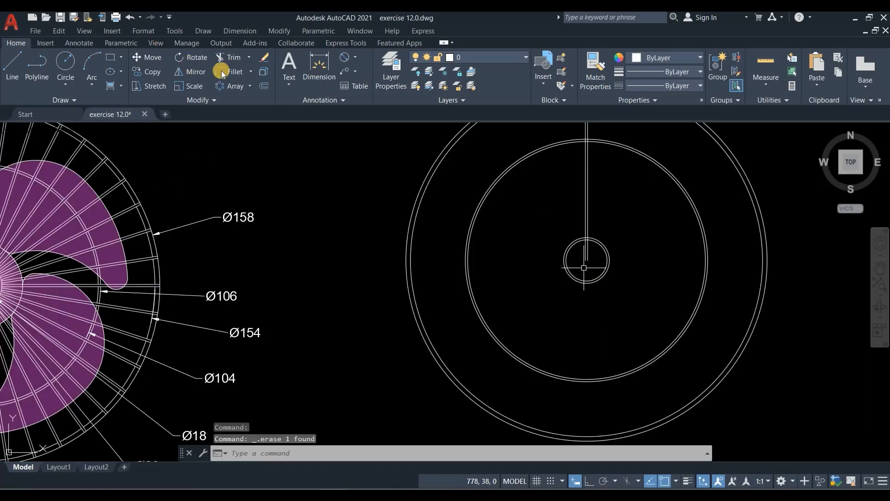
pyautogui.click(231, 57)
pyautogui.rightClick(588, 249)
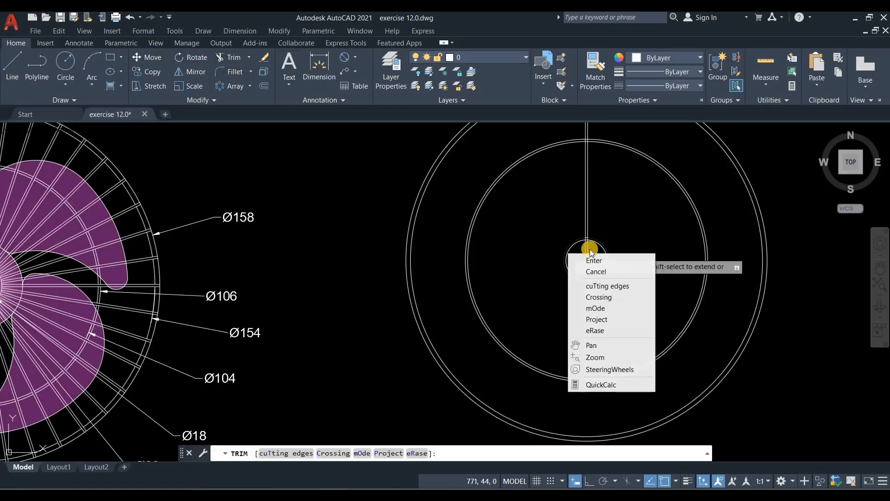
pyautogui.click(587, 253)
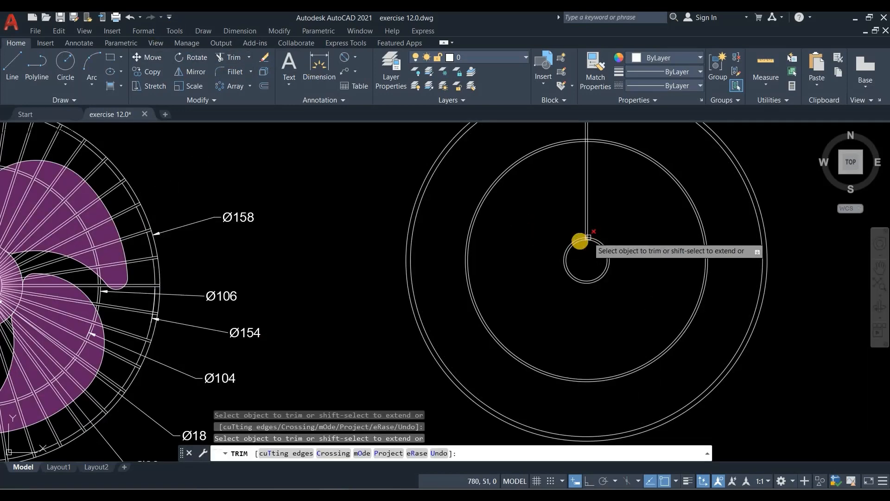
pyautogui.scroll(5, 591, 238)
pyautogui.click(569, 245)
pyautogui.click(530, 245)
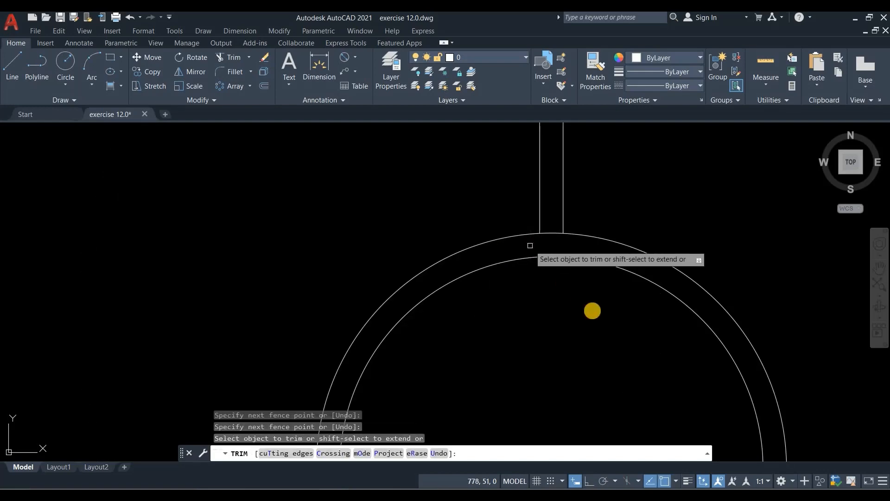
pyautogui.scroll(-5, 591, 310)
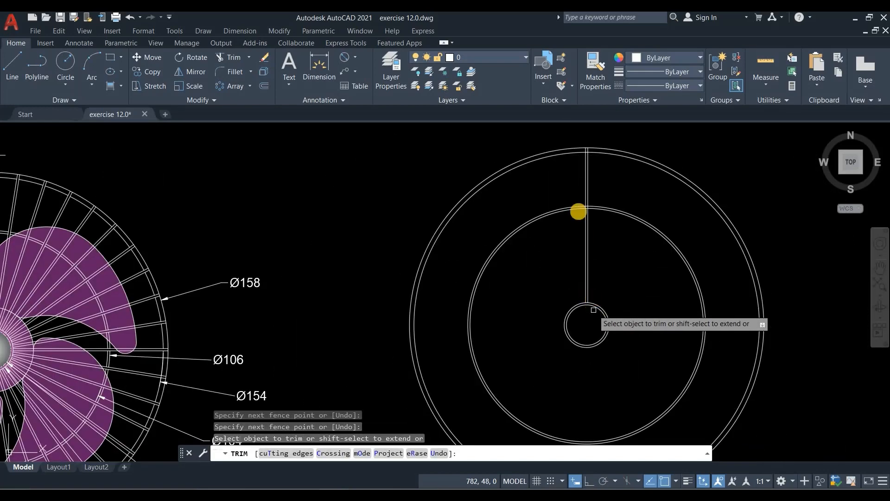
pyautogui.rightClick(584, 214)
pyautogui.click(589, 219)
# - Create a polar array of the two spoke lines about the guard's centre with 40 items
pyautogui.scroll(-1, 589, 220)
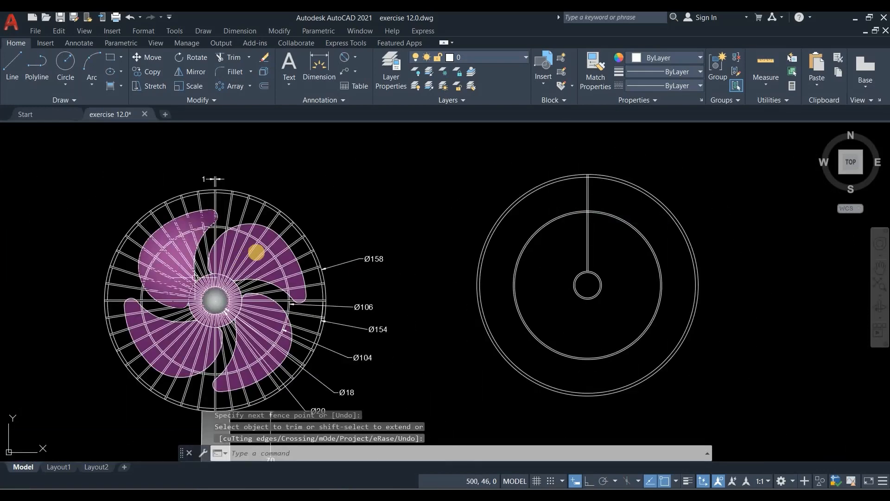
pyautogui.moveTo(256, 252)
pyautogui.mouseDown(button='middle')
pyautogui.moveTo(278, 251)
pyautogui.moveTo(278, 228)
pyautogui.mouseUp(button='middle')
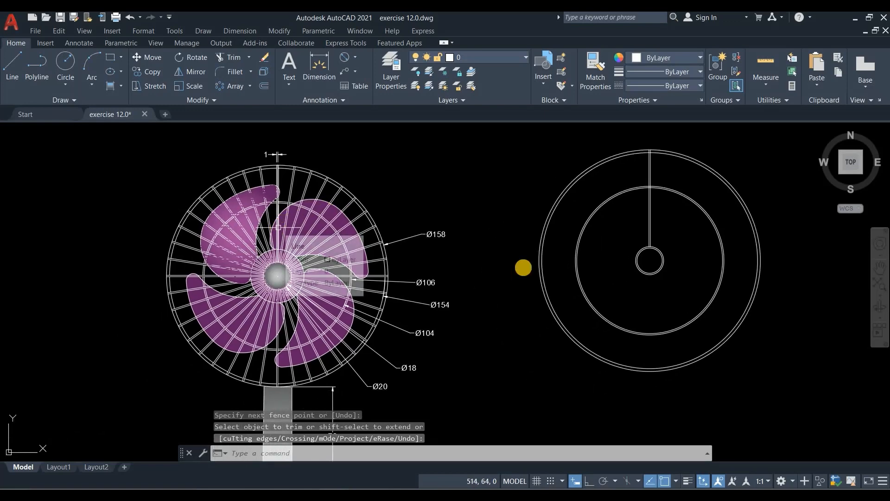
pyautogui.moveTo(521, 262); pyautogui.dragTo(450, 272, button='middle')
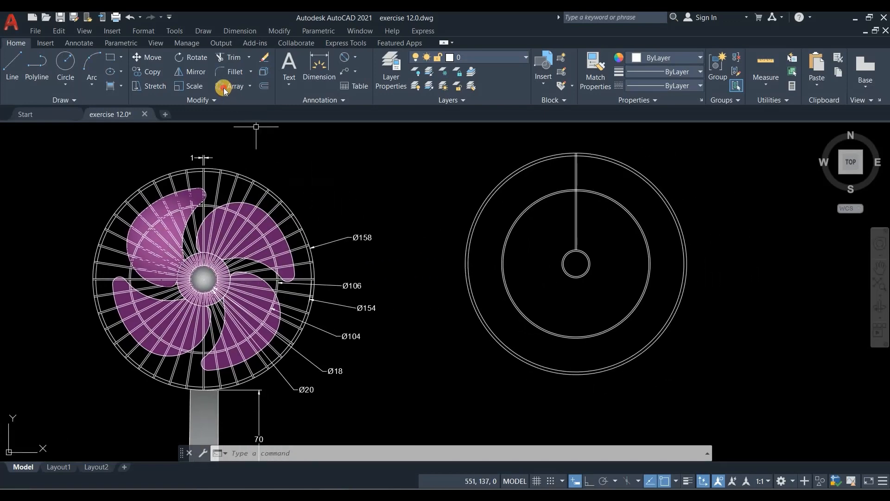
pyautogui.click(236, 86)
pyautogui.click(586, 179)
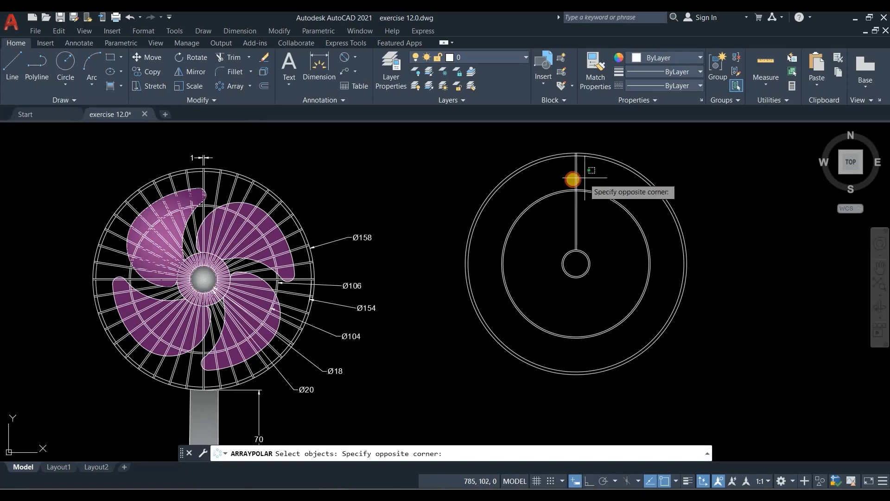
pyautogui.click(564, 180)
pyautogui.press('Return')
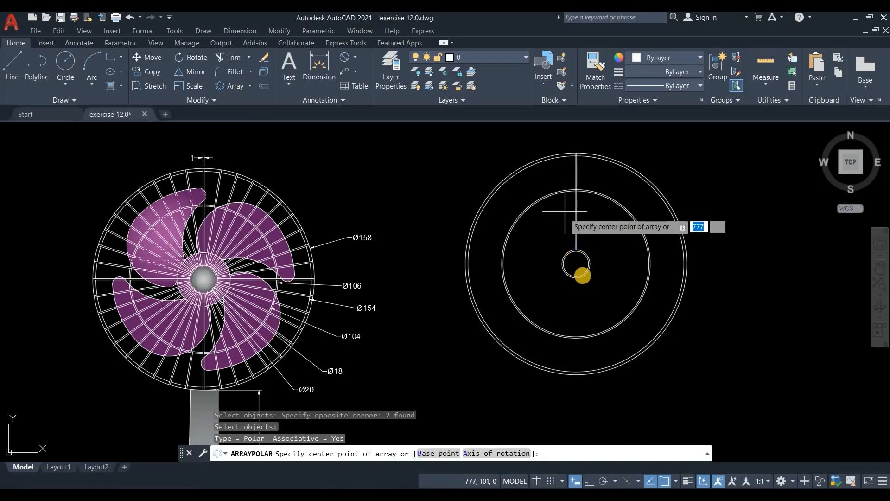
pyautogui.click(577, 265)
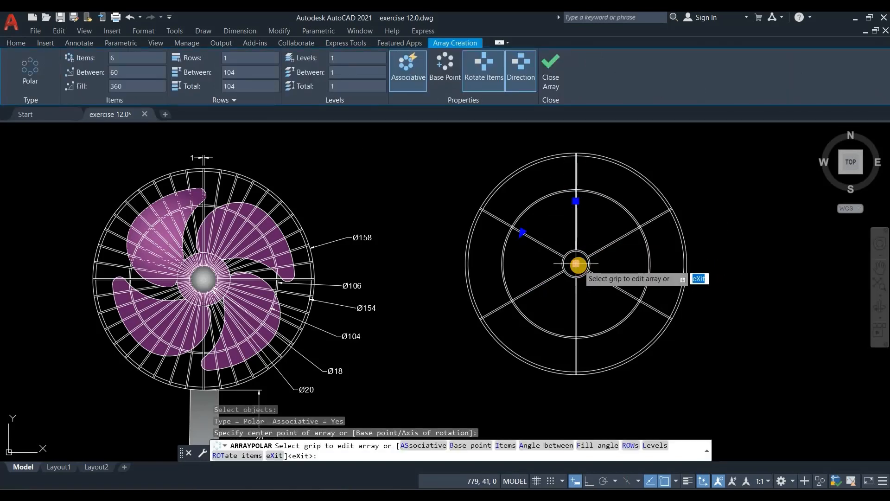
pyautogui.moveTo(124, 56); pyautogui.dragTo(99, 56)
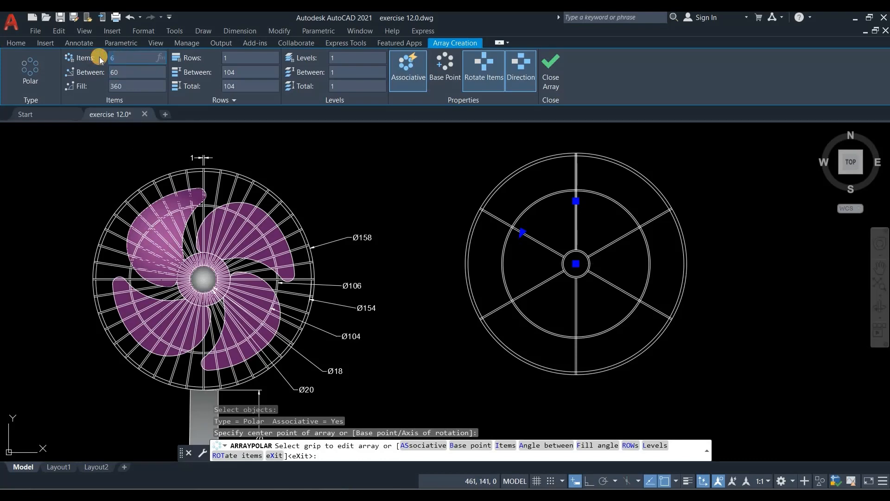
pyautogui.write('40')
pyautogui.press('Return')
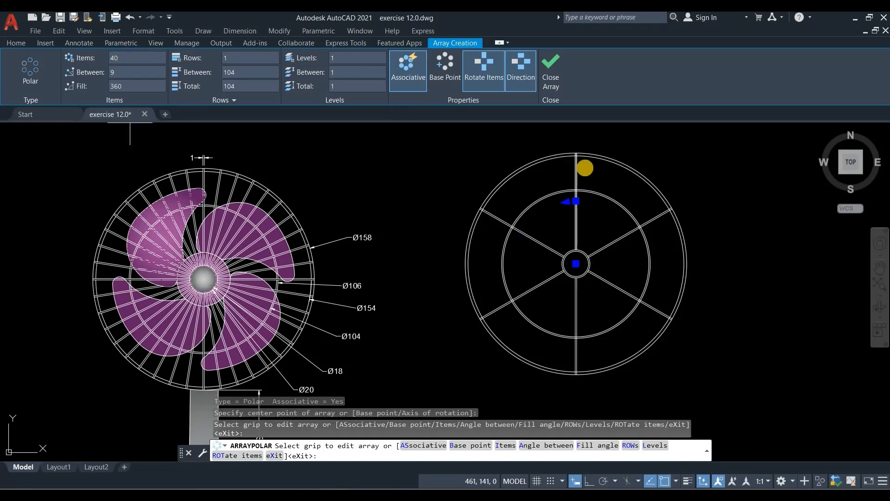
pyautogui.click(550, 72)
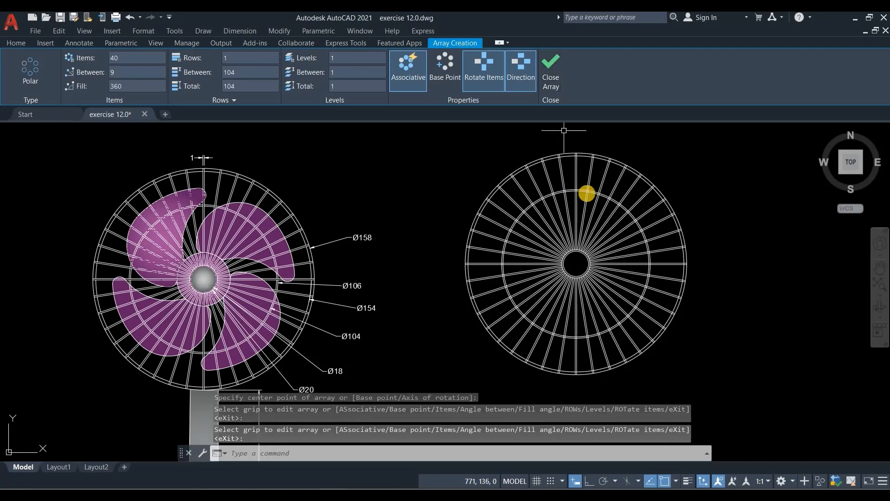
# - Fill the guard's central hub circle with a GR_SPHER gradient using colours 34,52,110 and 122,175,223
pyautogui.scroll(-1, 588, 192)
pyautogui.moveTo(605, 311); pyautogui.dragTo(537, 278, button='middle')
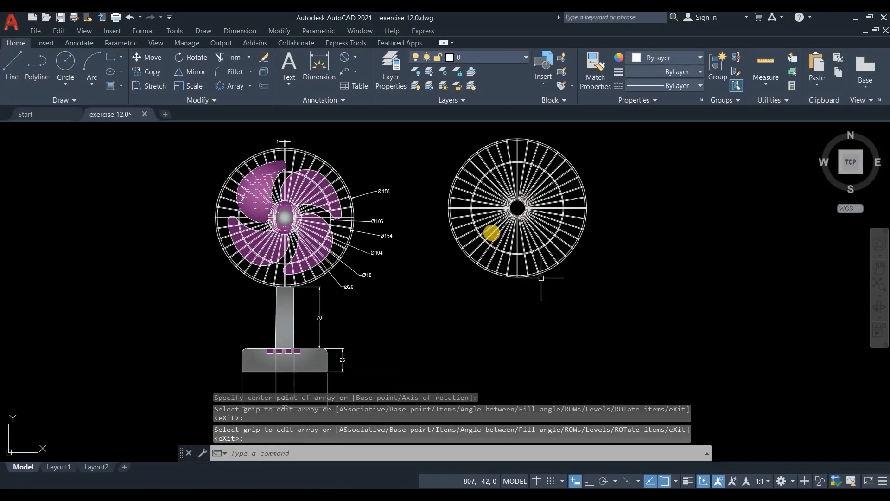
pyautogui.scroll(6, 453, 260)
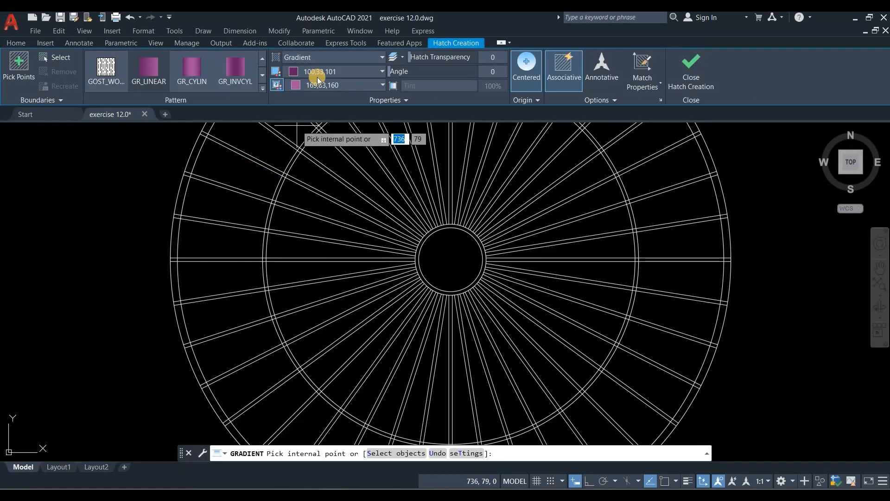
pyautogui.click(322, 72)
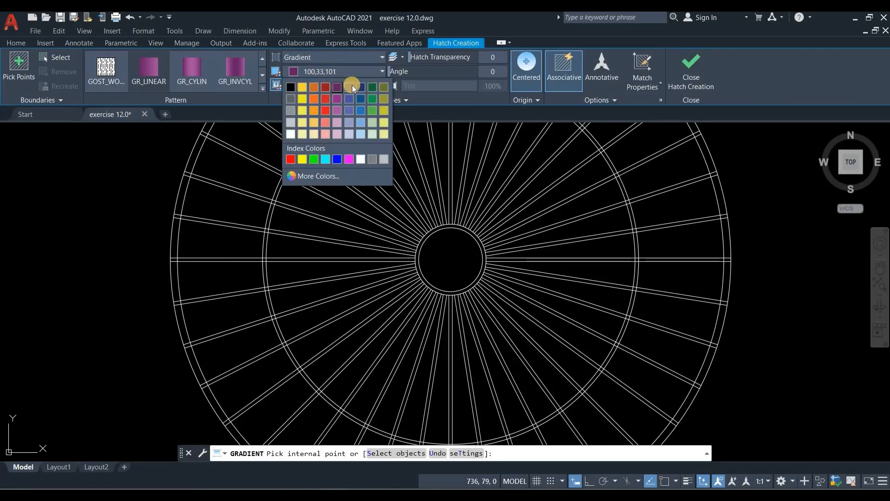
pyautogui.click(352, 87)
pyautogui.click(352, 85)
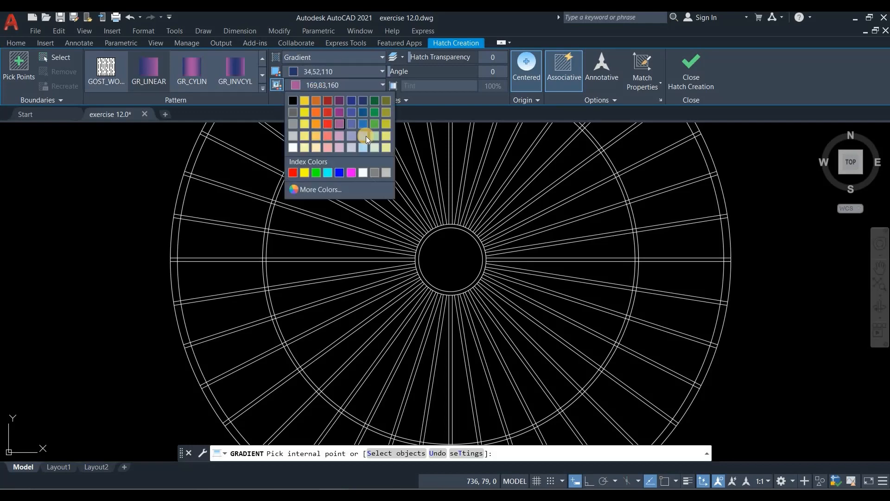
pyautogui.click(366, 137)
pyautogui.scroll(-4, 443, 220)
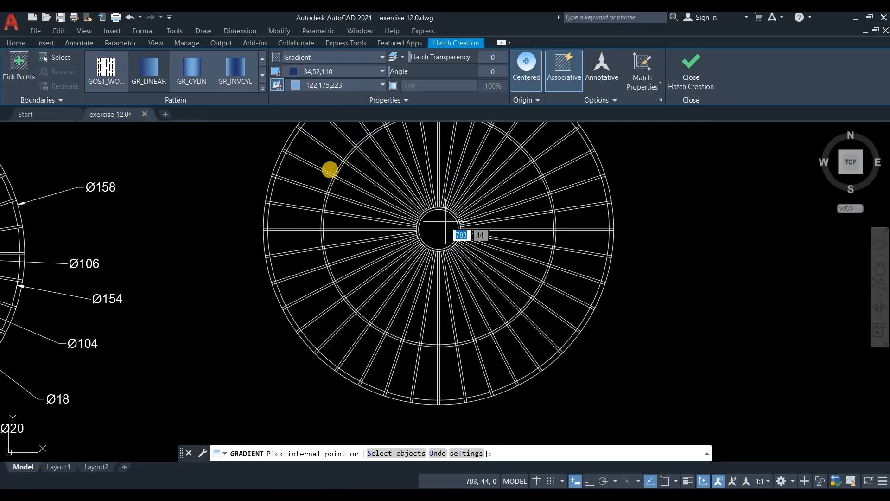
pyautogui.click(262, 75)
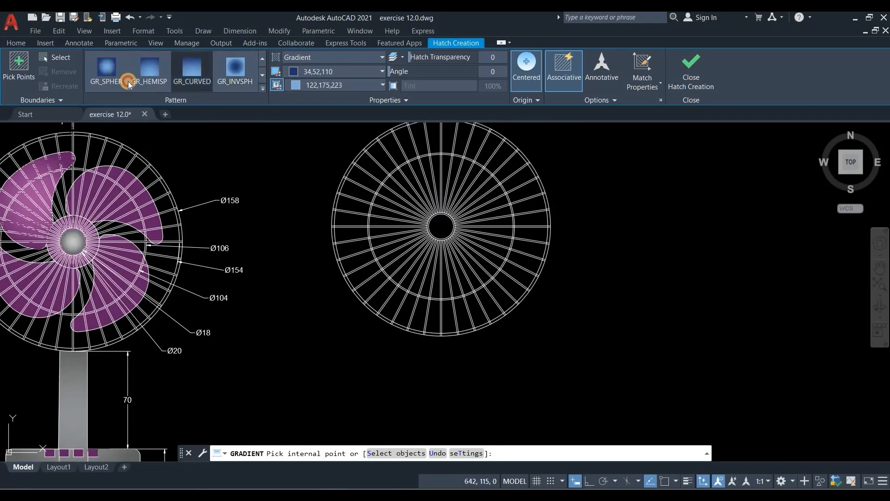
pyautogui.click(447, 229)
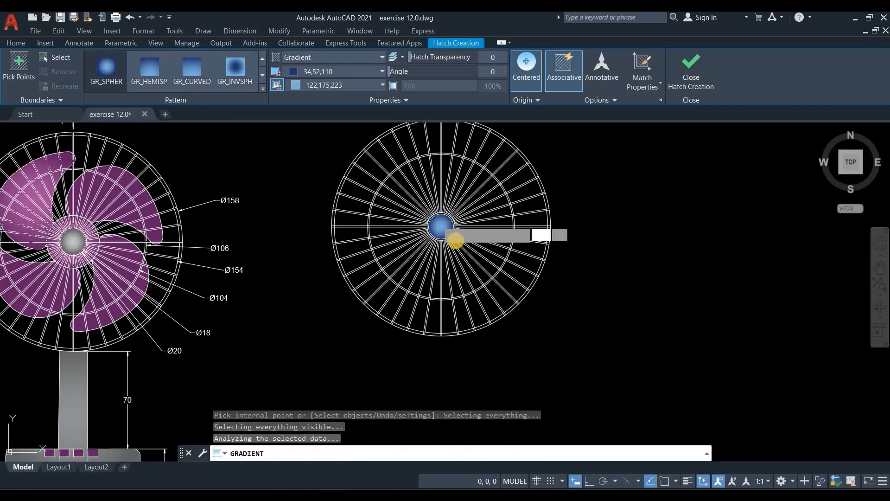
pyautogui.press('Return')
# - Draw a 70-long vertical line straight down from the guard's bottom quadrant, with Ortho on, as the stand's centre line
pyautogui.scroll(-2, 515, 241)
pyautogui.moveTo(350, 324); pyautogui.dragTo(336, 266, button='middle')
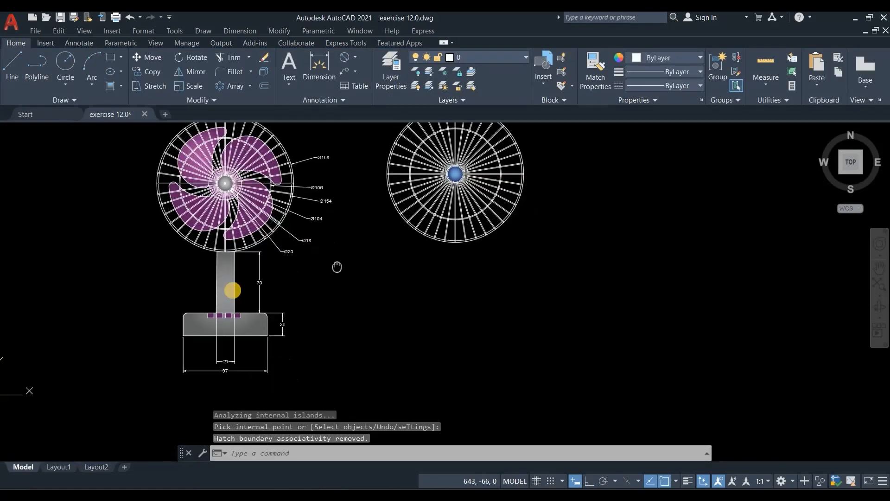
pyautogui.scroll(2, 307, 248)
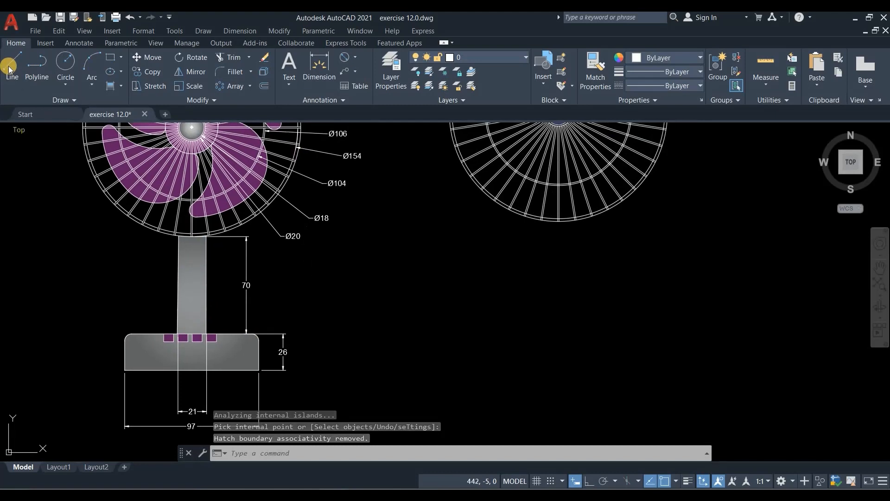
pyautogui.click(8, 66)
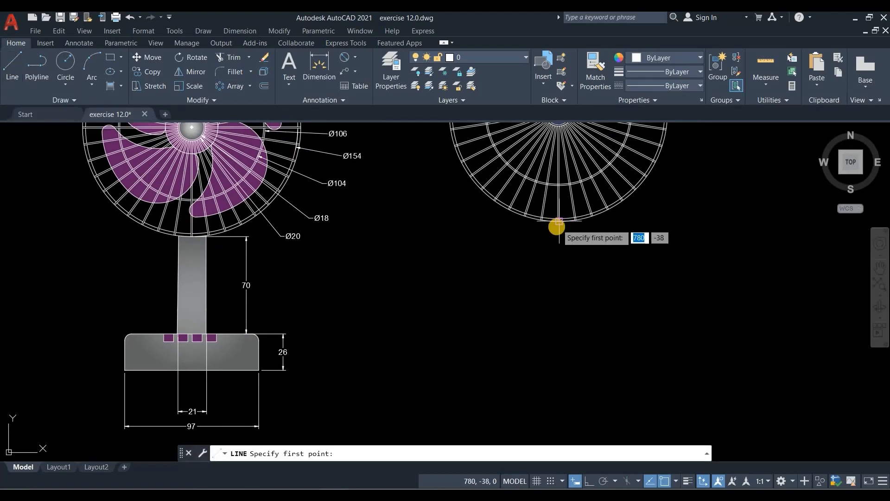
pyautogui.scroll(2, 547, 243)
pyautogui.scroll(-5, 551, 240)
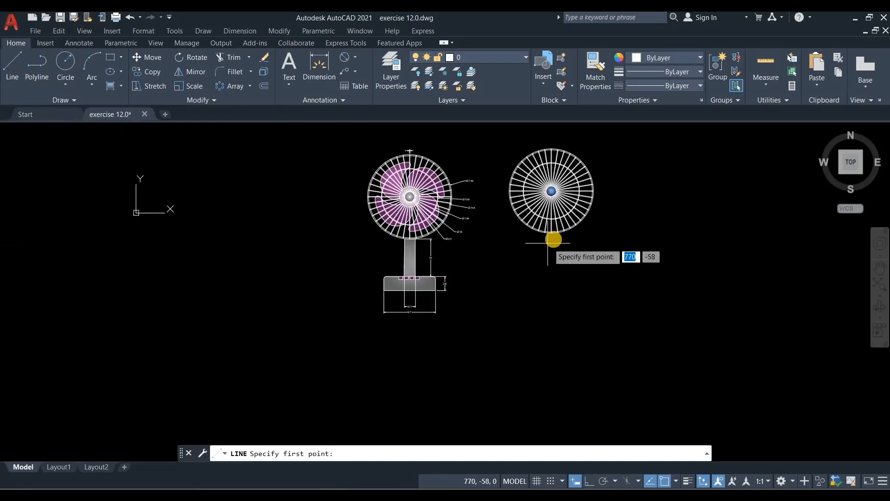
pyautogui.scroll(6, 539, 222)
pyautogui.click(536, 212)
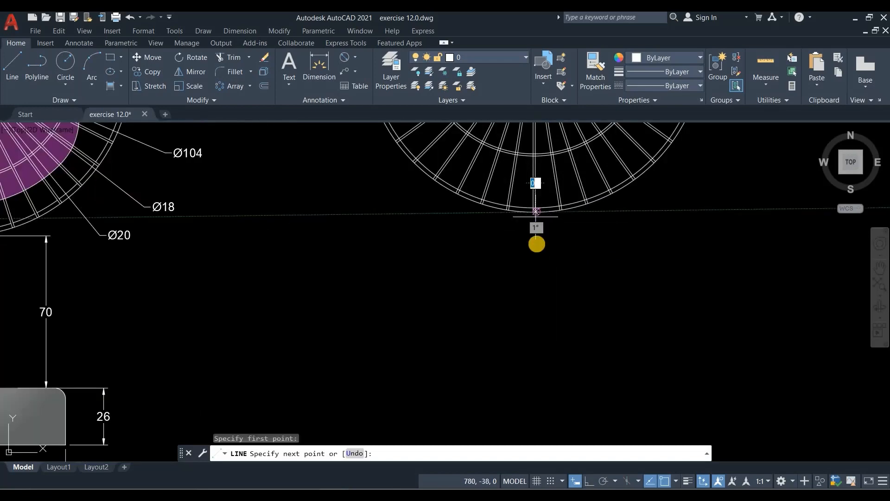
pyautogui.scroll(-5, 536, 214)
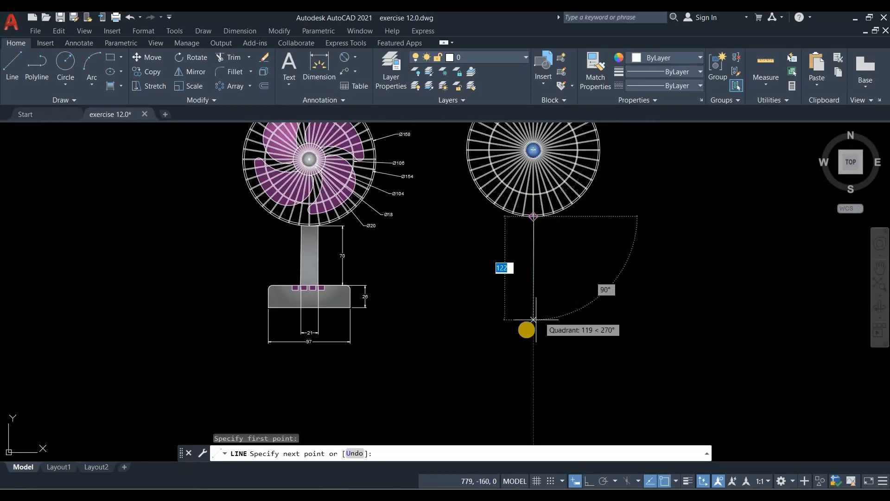
pyautogui.press('F8')
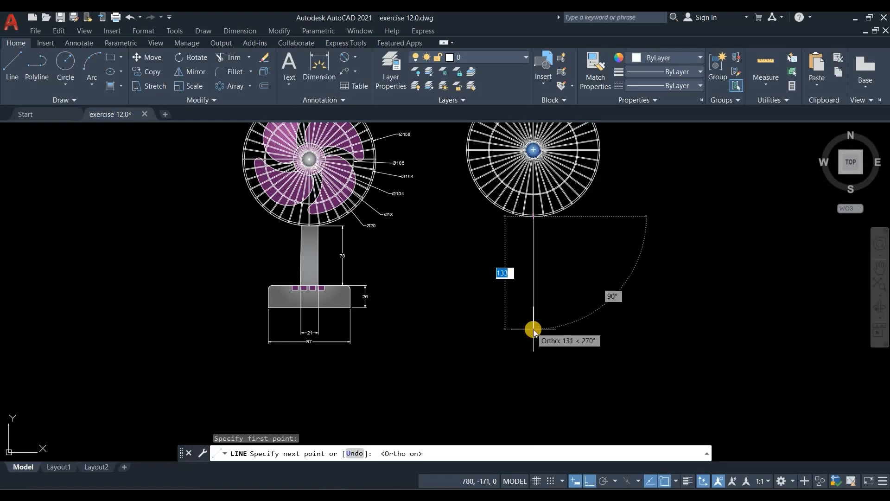
pyautogui.press('Return')
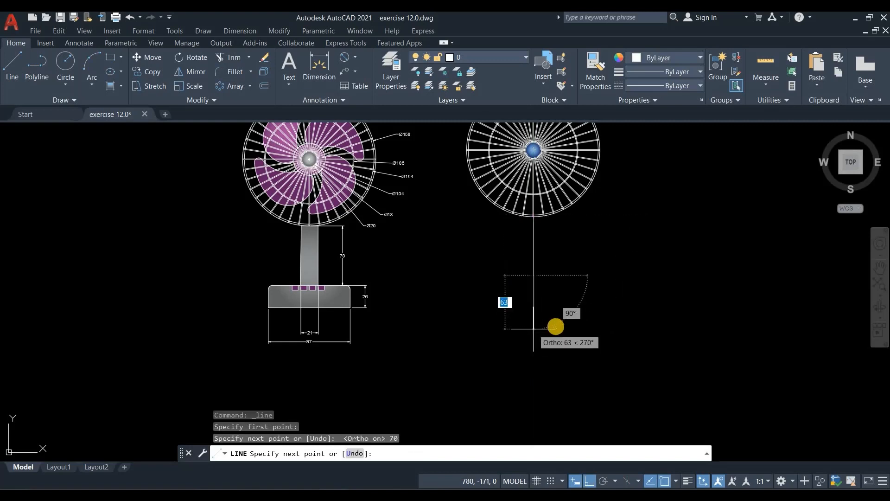
pyautogui.press('Return')
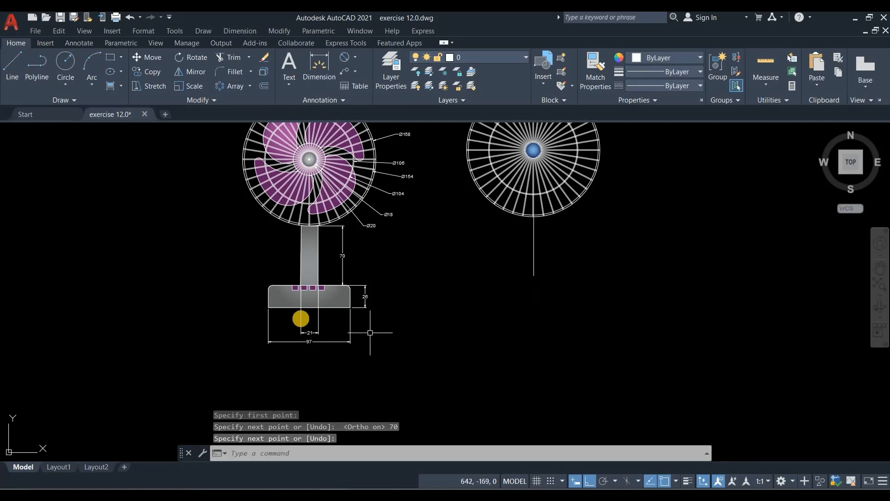
# - Offset the stand's centre line by 10.5 to both sides
pyautogui.scroll(4, 302, 318)
pyautogui.scroll(-2, 325, 320)
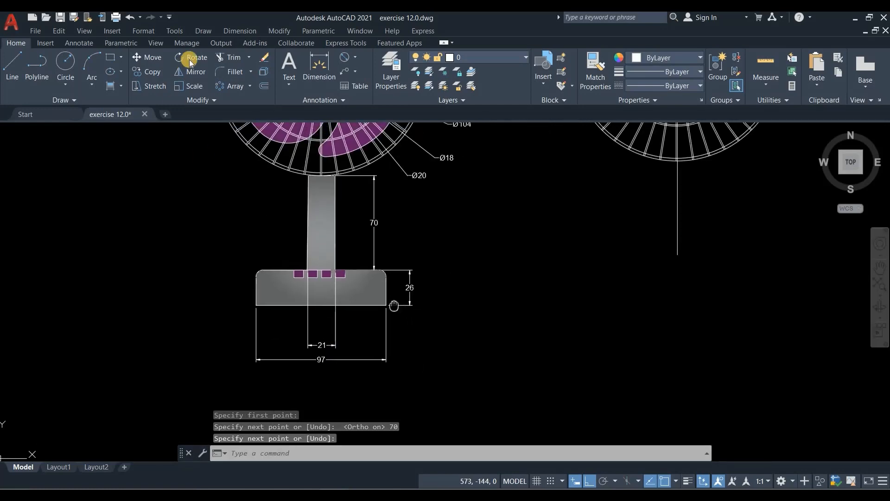
pyautogui.click(262, 88)
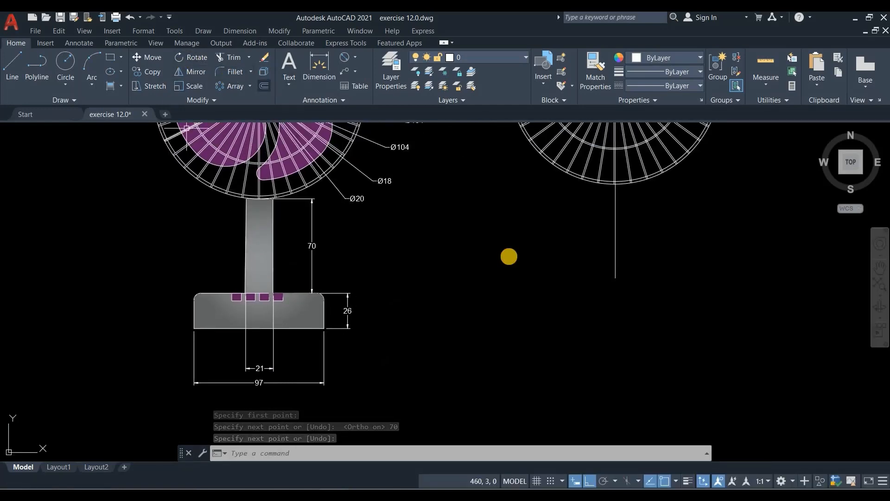
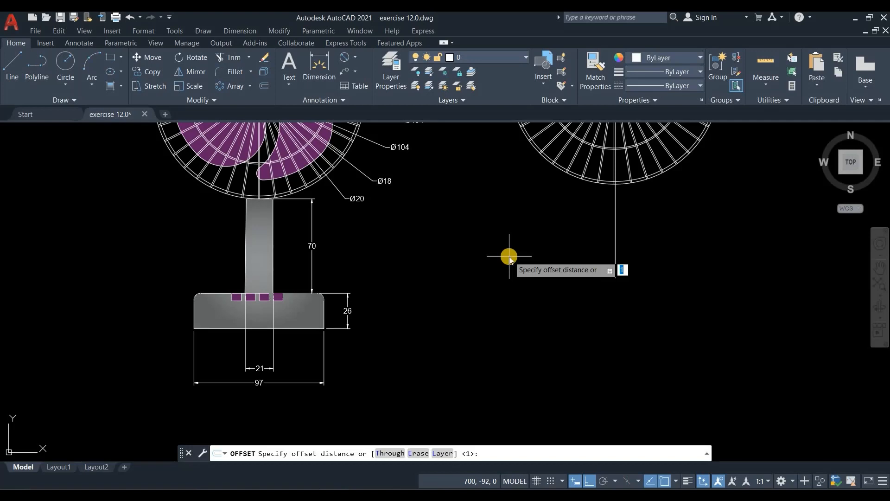
pyautogui.write('10.')
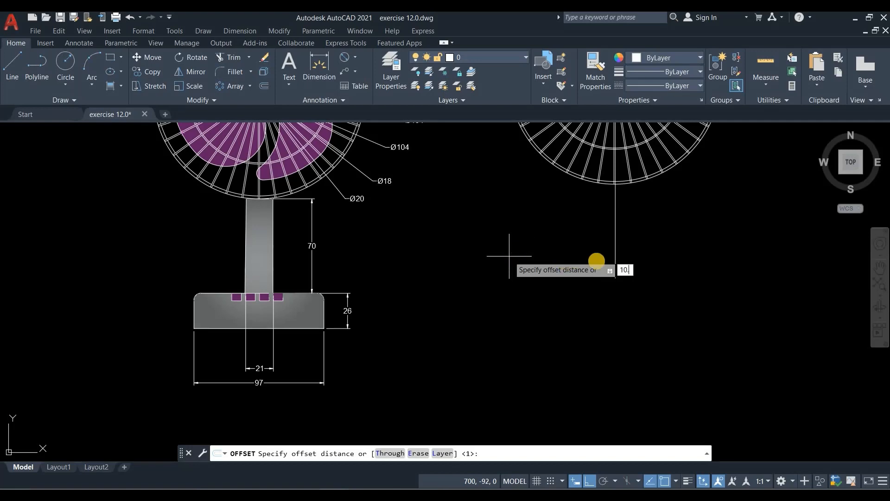
pyautogui.write('5')
pyautogui.press('Return')
pyautogui.click(616, 249)
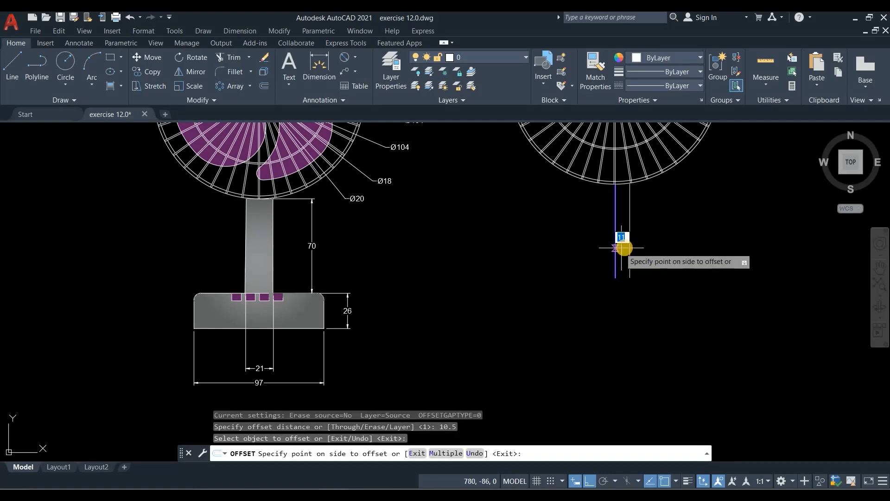
pyautogui.click(624, 249)
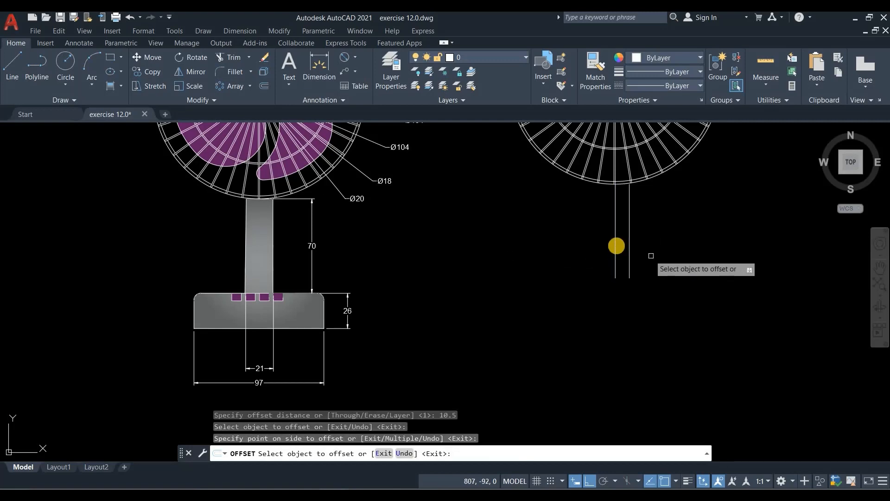
pyautogui.click(615, 250)
pyautogui.click(577, 261)
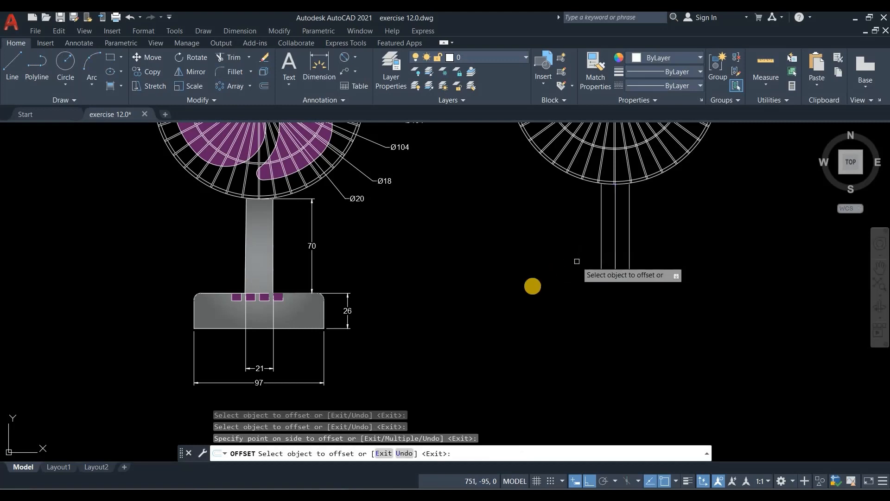
pyautogui.press('Return')
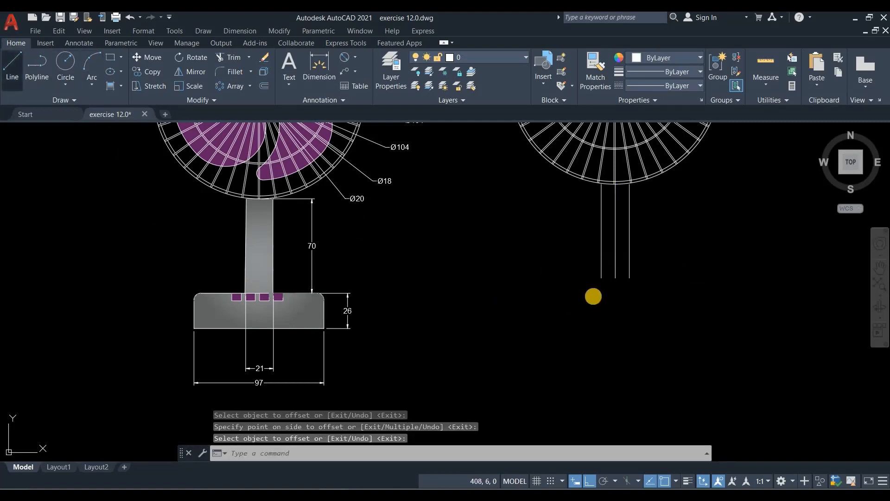
# - Draw a 97-long horizontal line to the right from the lower end of the stand's left line
pyautogui.write('l')
pyautogui.press('Return')
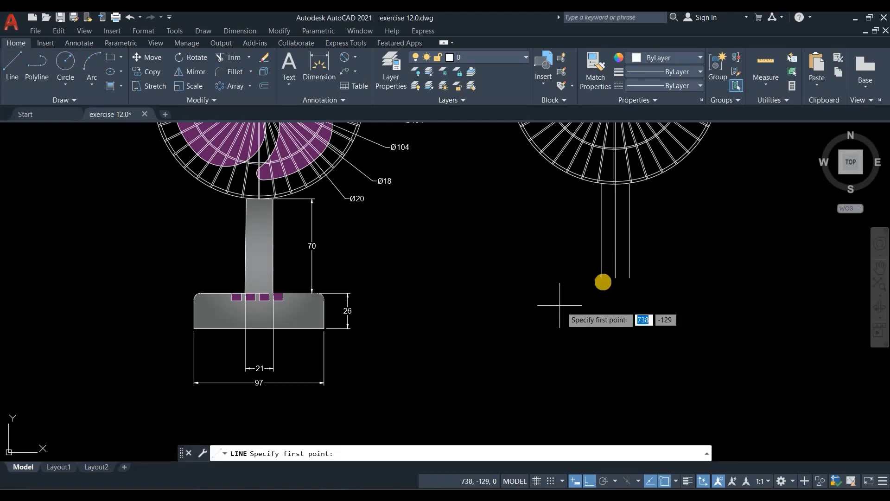
pyautogui.click(601, 277)
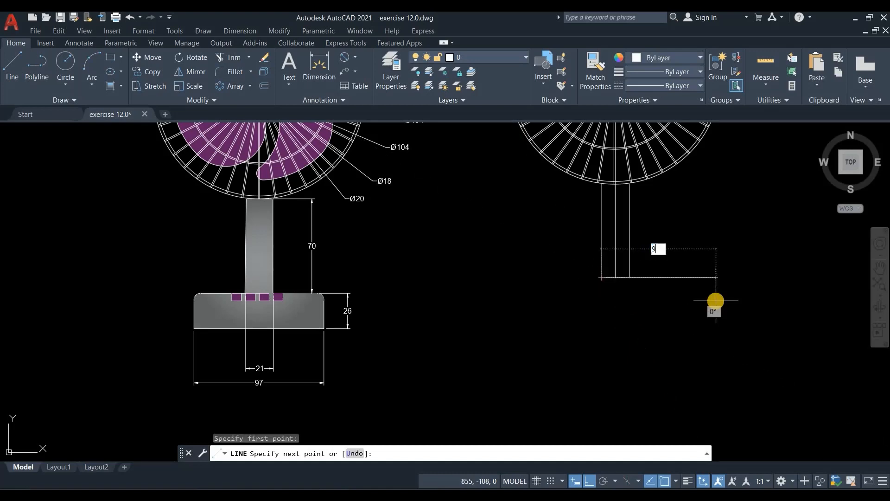
pyautogui.write('97')
pyautogui.press('Return')
pyautogui.press('Return')
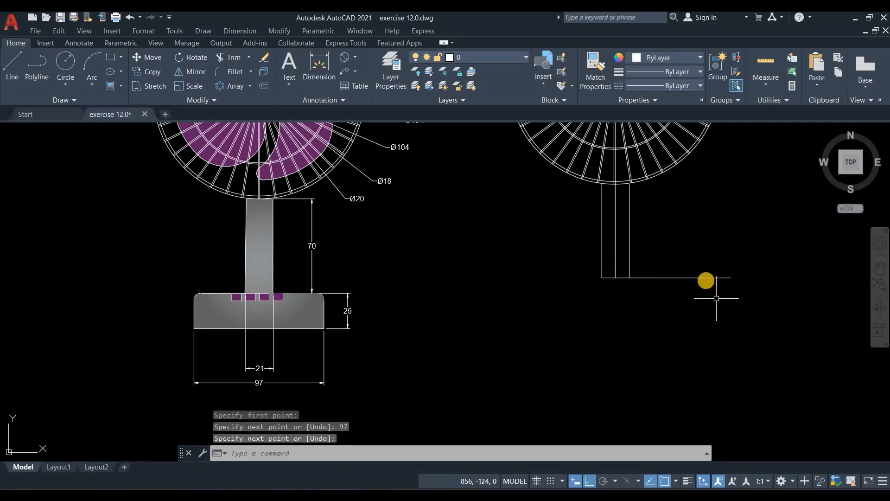
# - Move the 97-long line by its midpoint onto the lower end of the stand's centre line
pyautogui.click(706, 277)
pyautogui.click(668, 278)
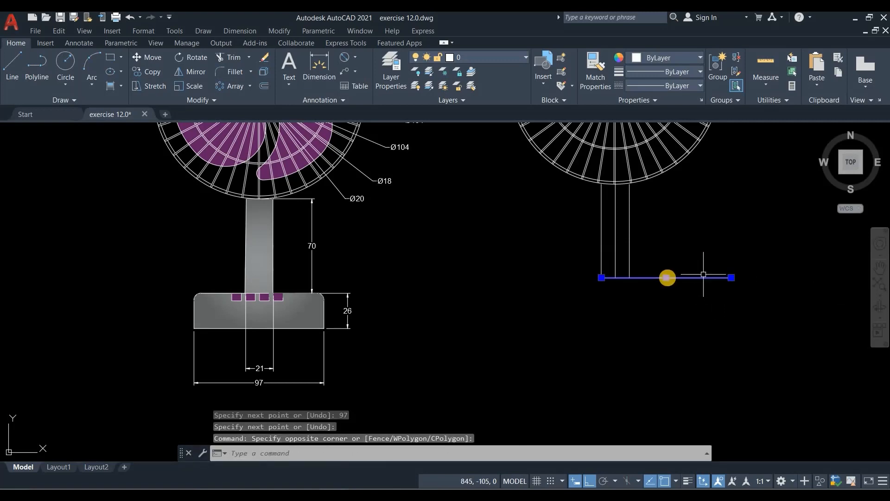
pyautogui.click(667, 277)
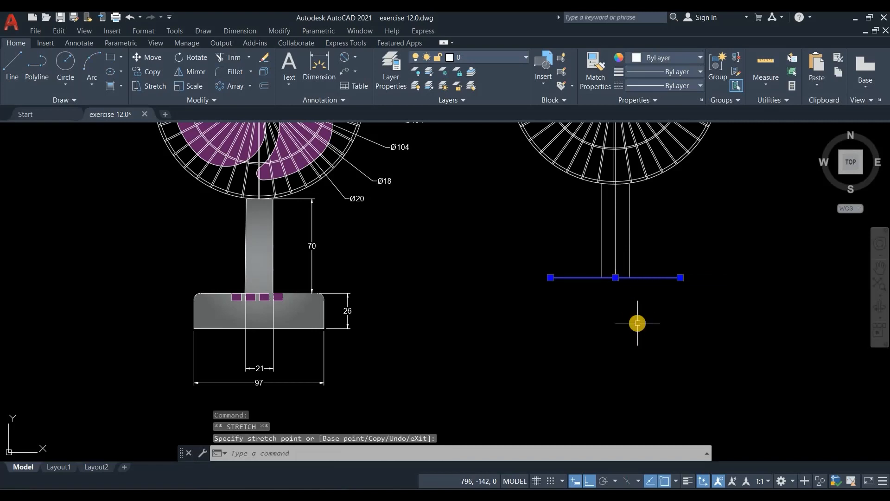
pyautogui.press('Escape')
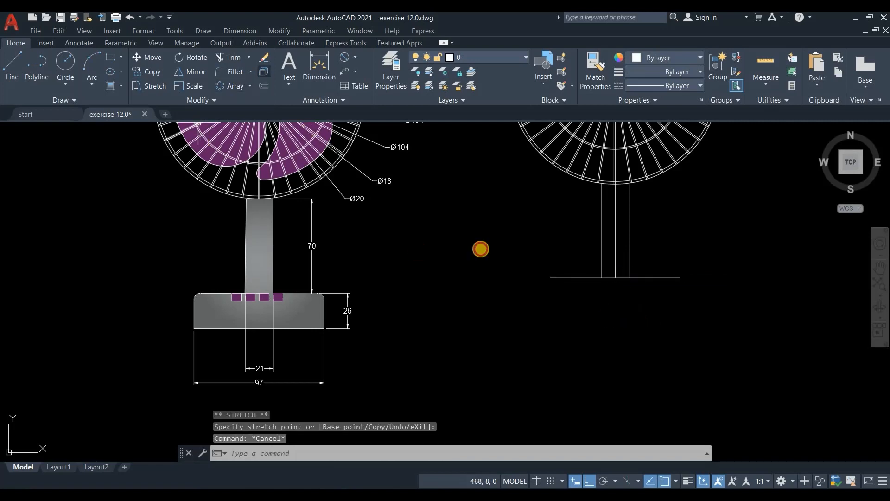
# - Offset the base's top line 26 downward to form its bottom edge
pyautogui.write('o')
pyautogui.press('Return')
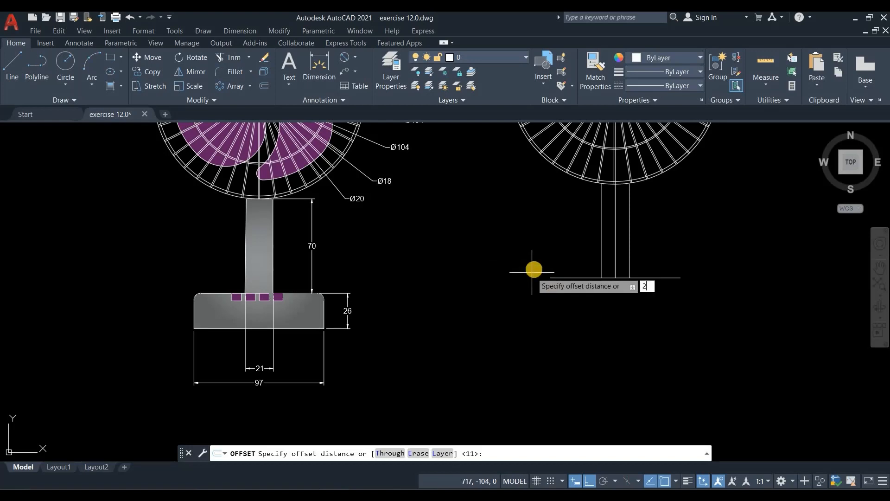
pyautogui.press('Return')
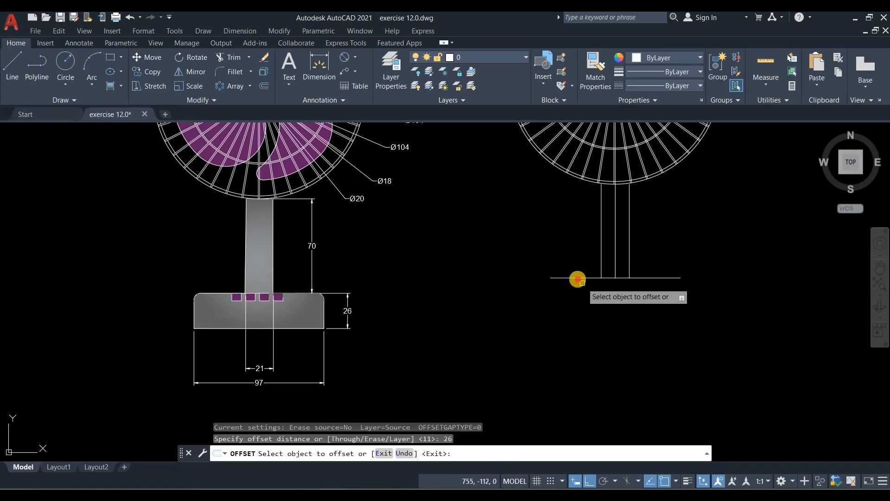
pyautogui.click(576, 278)
pyautogui.click(568, 315)
pyautogui.press('Return')
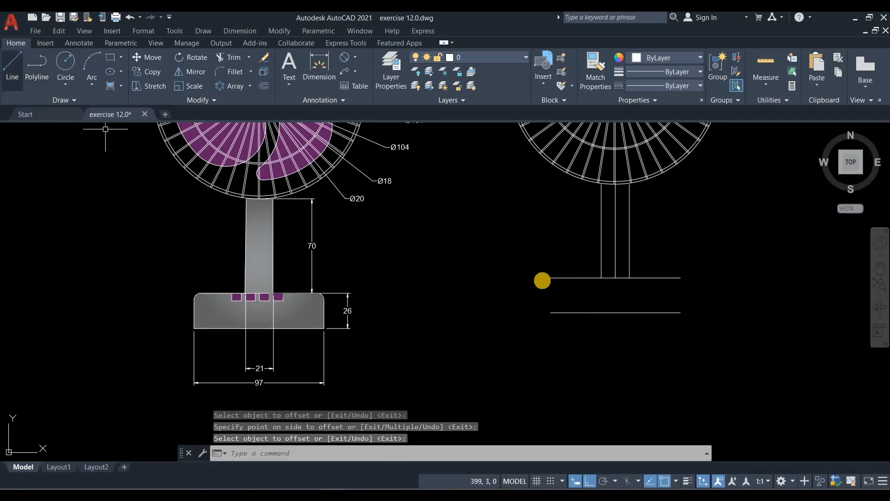
# - Close the base outline with vertical lines joining its top and bottom edges at the left and right ends
pyautogui.click(12, 65)
pyautogui.click(550, 278)
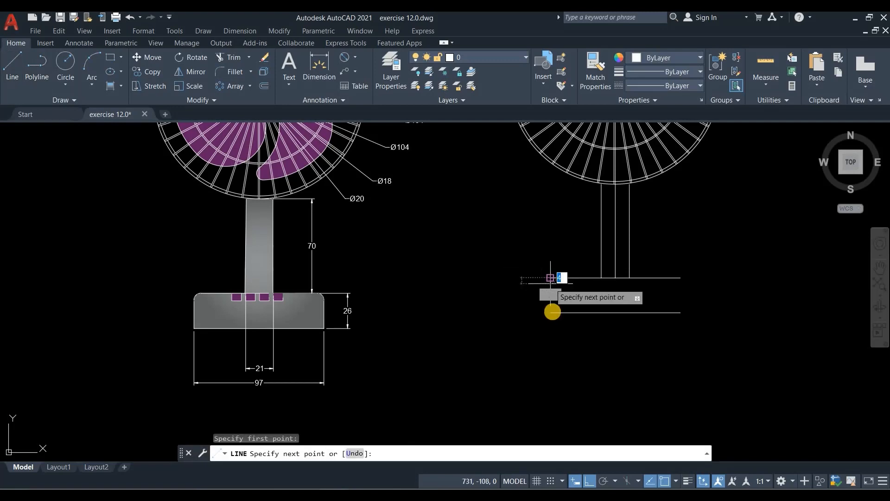
pyautogui.click(550, 313)
pyautogui.press('Return')
pyautogui.press('Return')
pyautogui.click(680, 278)
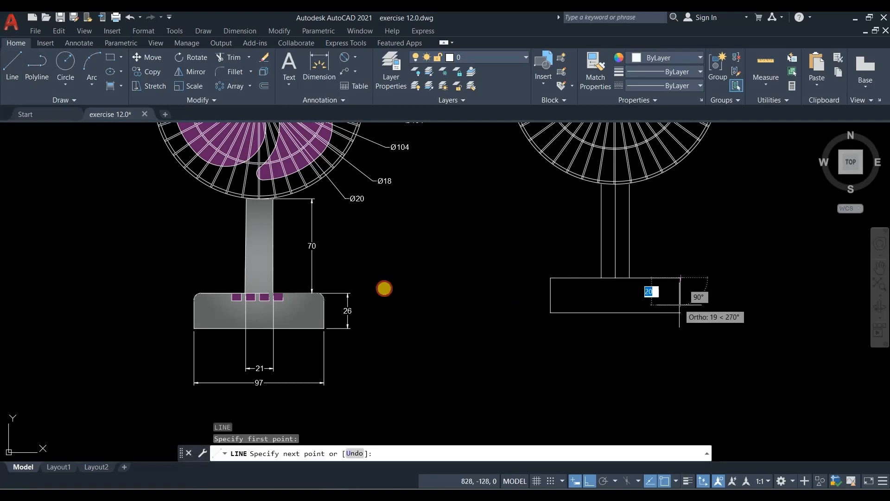
pyautogui.click(680, 312)
pyautogui.press('Return')
# - Fillet the two upper corners of the base with radius 5
pyautogui.click(234, 73)
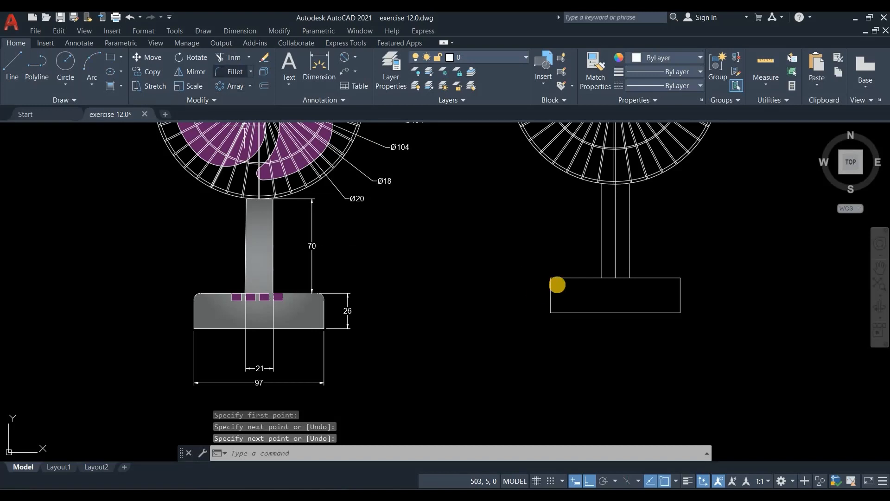
pyautogui.click(564, 278)
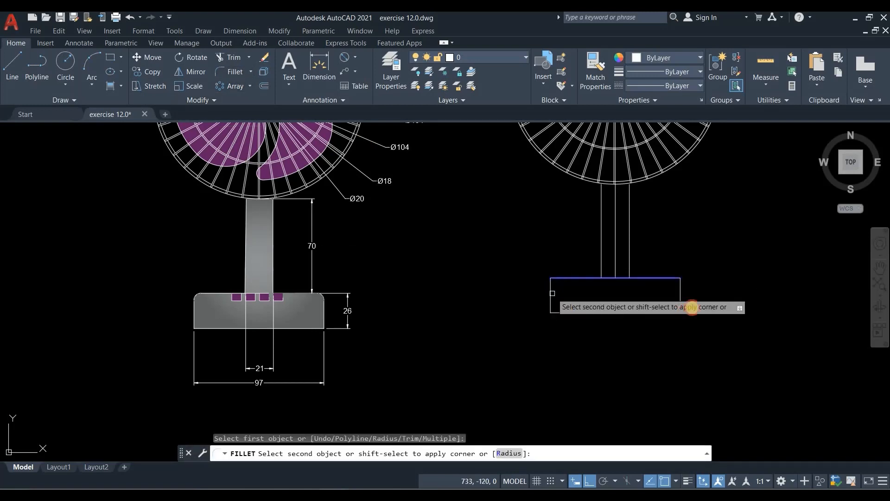
pyautogui.click(550, 293)
pyautogui.press('Return')
pyautogui.click(679, 287)
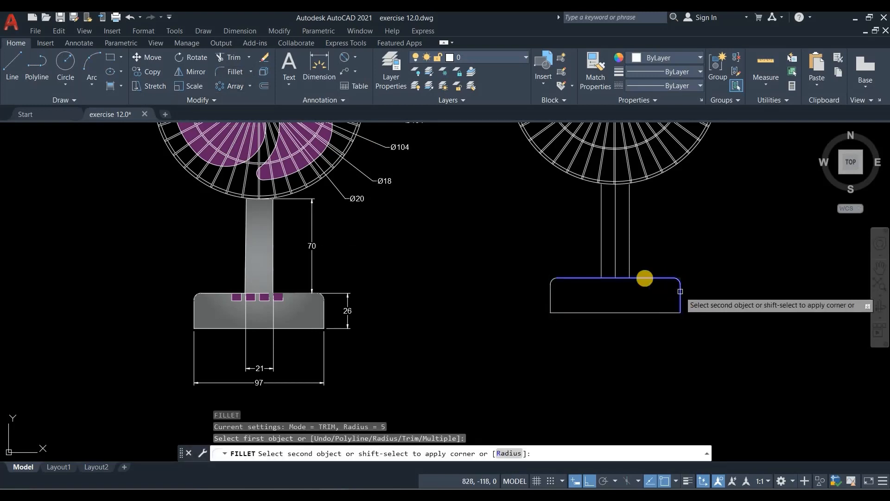
pyautogui.click(647, 278)
pyautogui.press('Return')
pyautogui.press('Escape')
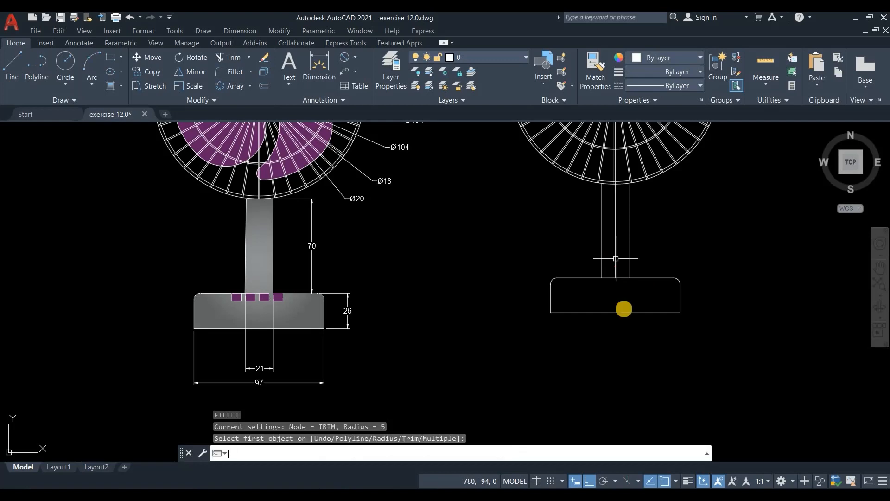
# - Delete the stand's centre line and draw a rectangle about 8 by 7 inside the base from the lower end of the stand's left line
pyautogui.click(616, 256)
pyautogui.press('Delete')
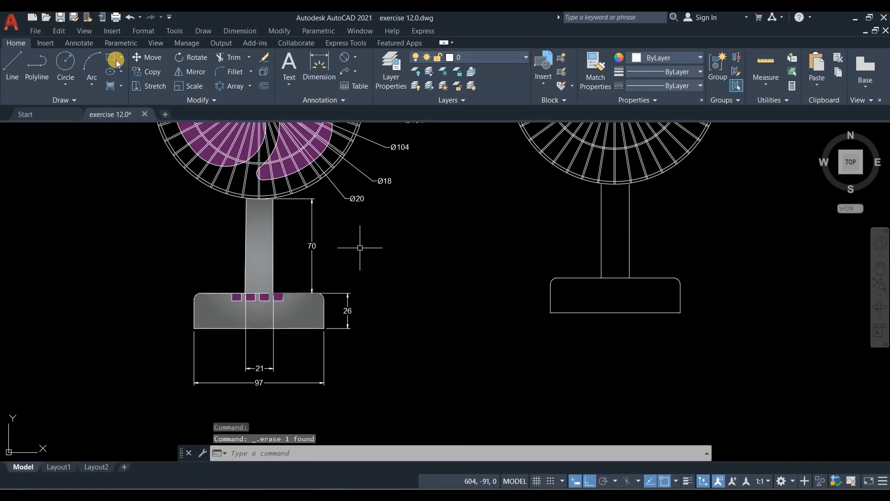
pyautogui.write('rec')
pyautogui.press('Return')
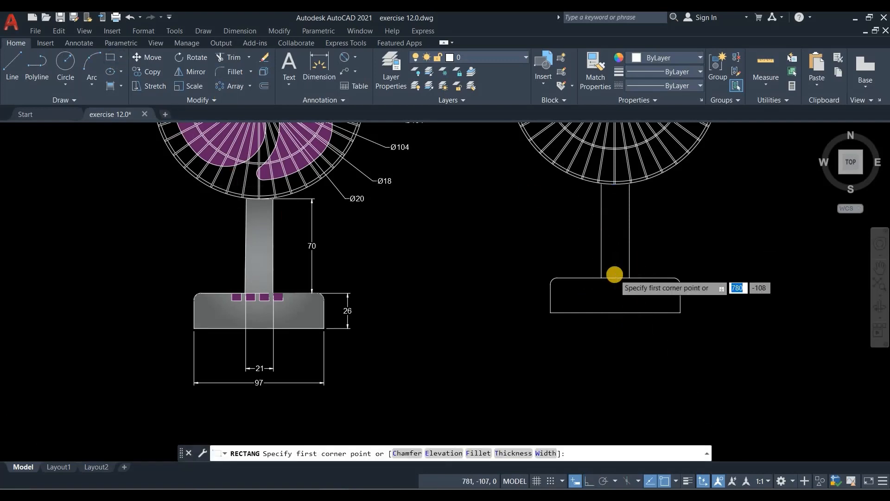
pyautogui.scroll(2, 614, 276)
pyautogui.scroll(-1, 571, 281)
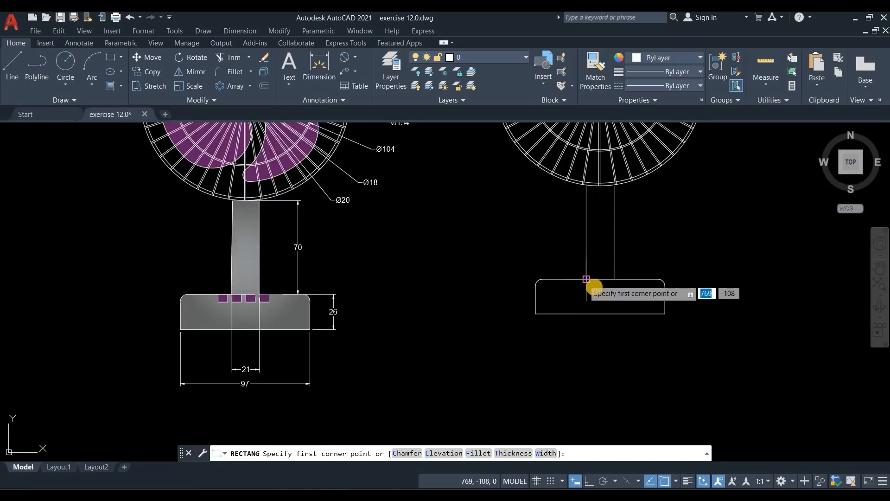
pyautogui.click(593, 285)
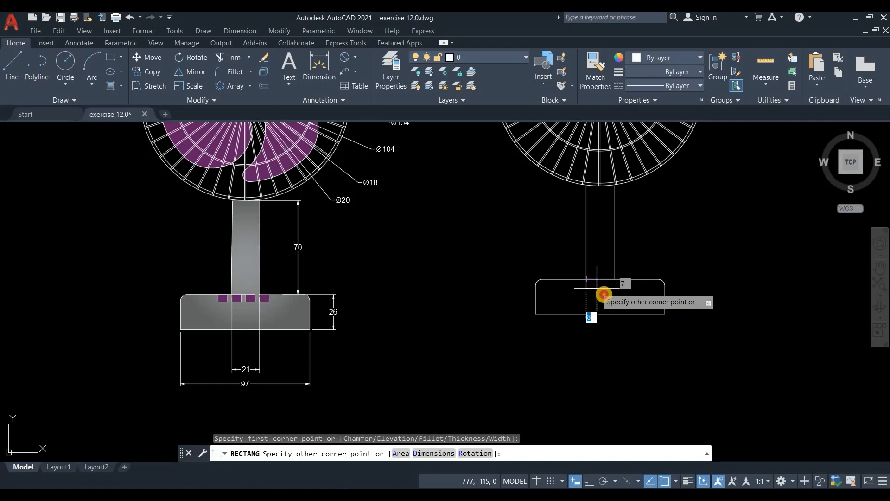
pyautogui.click(597, 288)
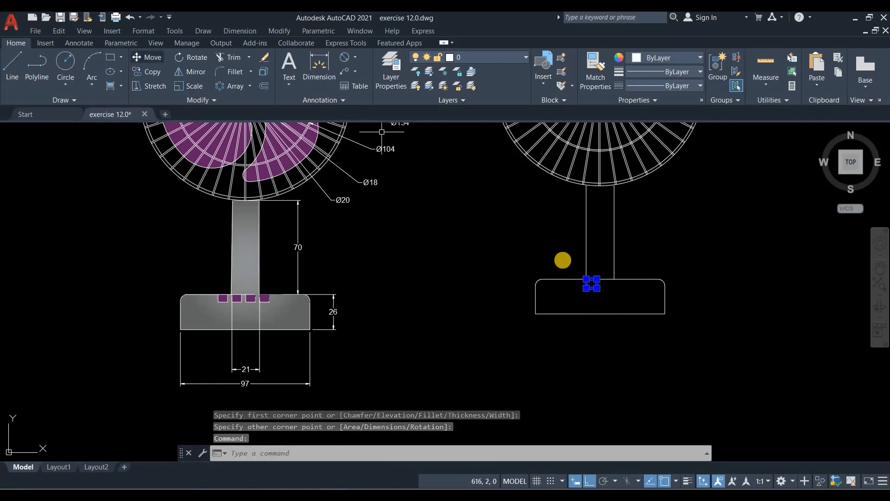
# - Copy the small rectangle horizontally along the base's top edge to form a row of four, one copy to its left and two to its right
pyautogui.click(147, 72)
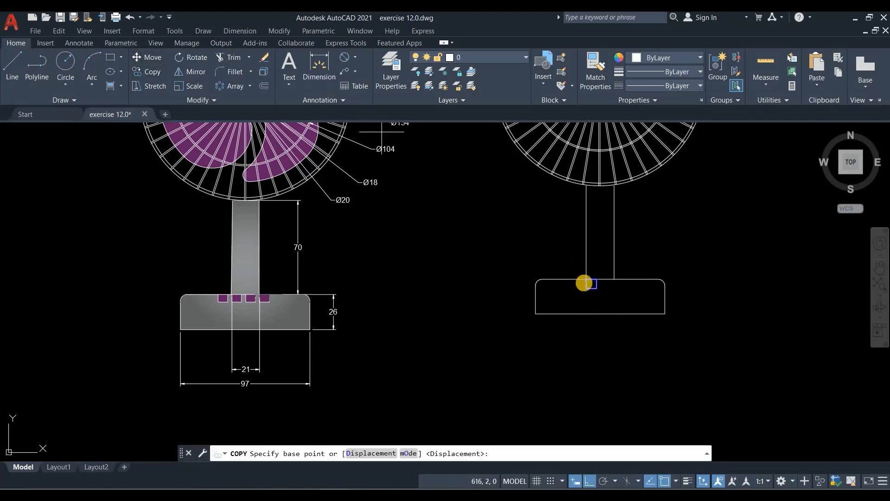
pyautogui.click(608, 301)
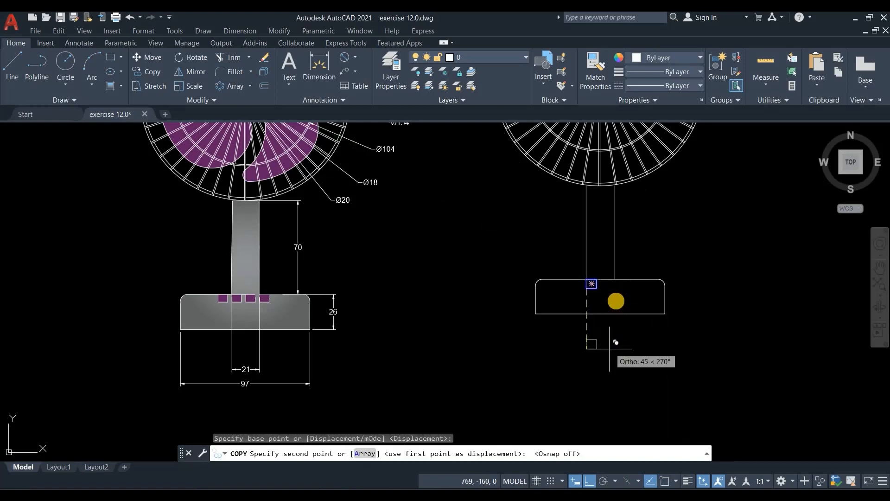
pyautogui.scroll(4, 612, 298)
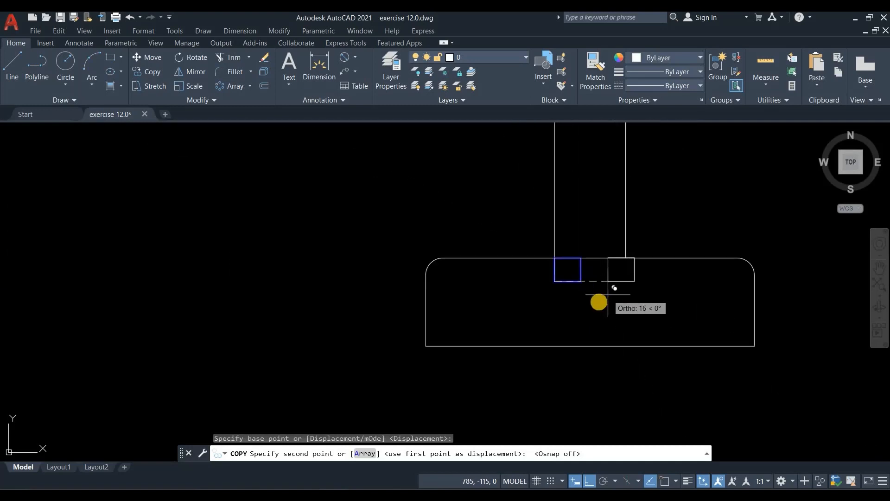
pyautogui.click(596, 301)
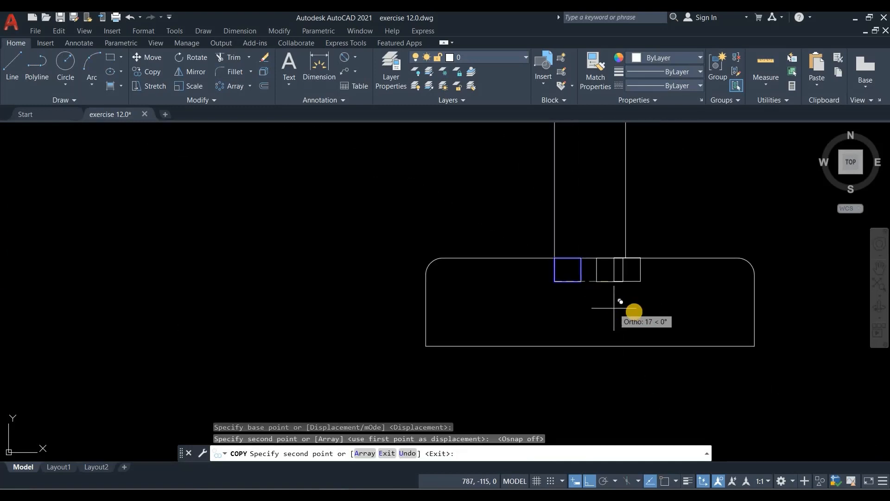
pyautogui.click(516, 310)
pyautogui.press('Escape')
pyautogui.scroll(-6, 648, 324)
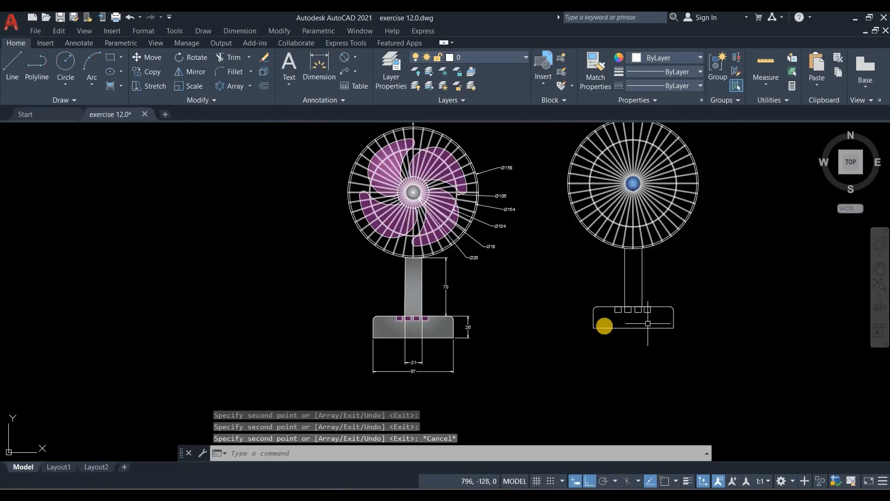
# - Fill the four small rectangles on the base with the blue gradient from 34,52,110 to 122,175,223
pyautogui.moveTo(666, 310); pyautogui.dragTo(603, 327, button='middle')
pyautogui.click(110, 85)
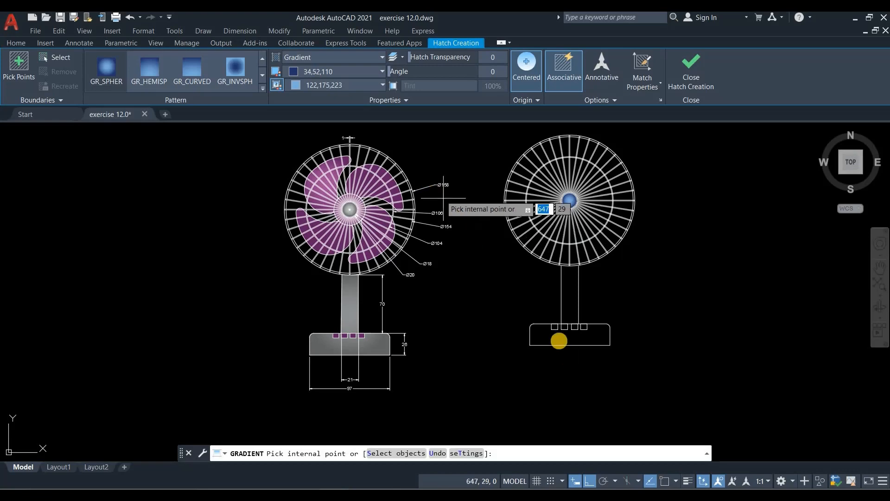
pyautogui.scroll(2, 562, 340)
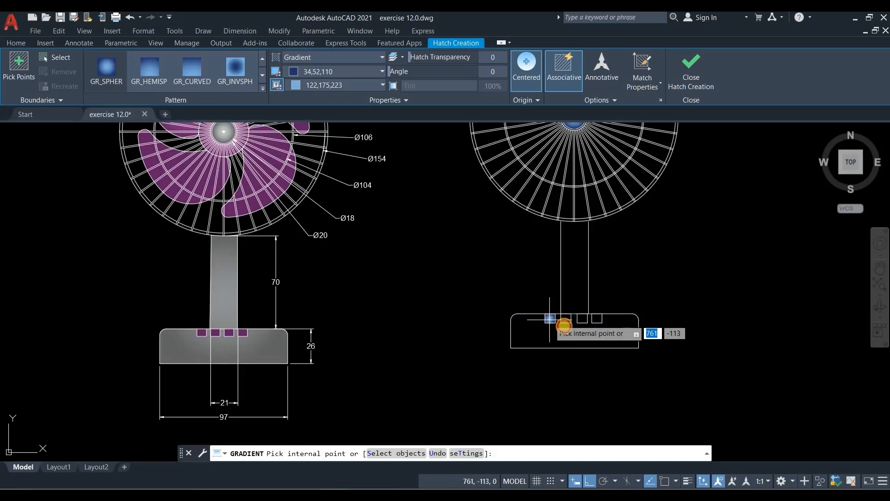
pyautogui.click(566, 318)
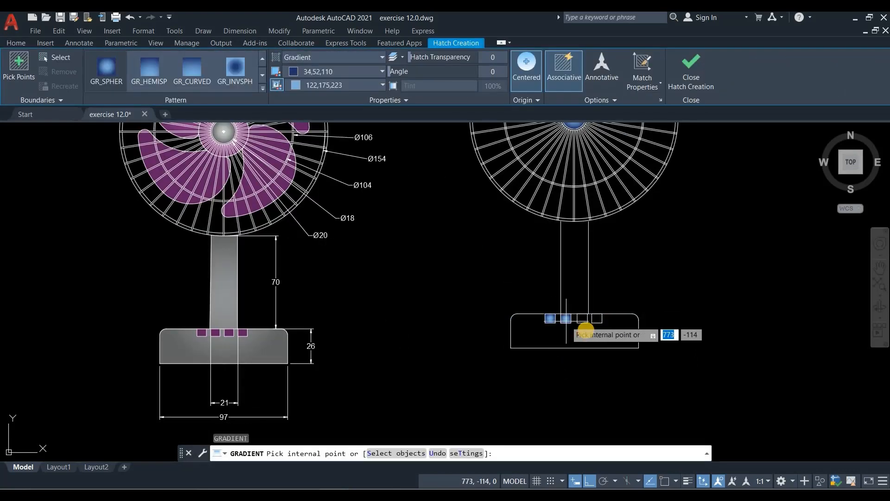
pyautogui.click(583, 315)
pyautogui.click(588, 318)
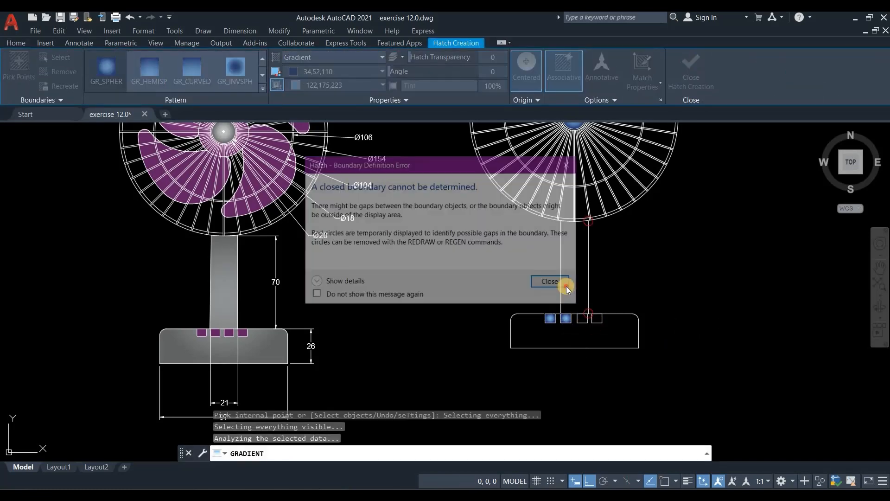
pyautogui.press('Return')
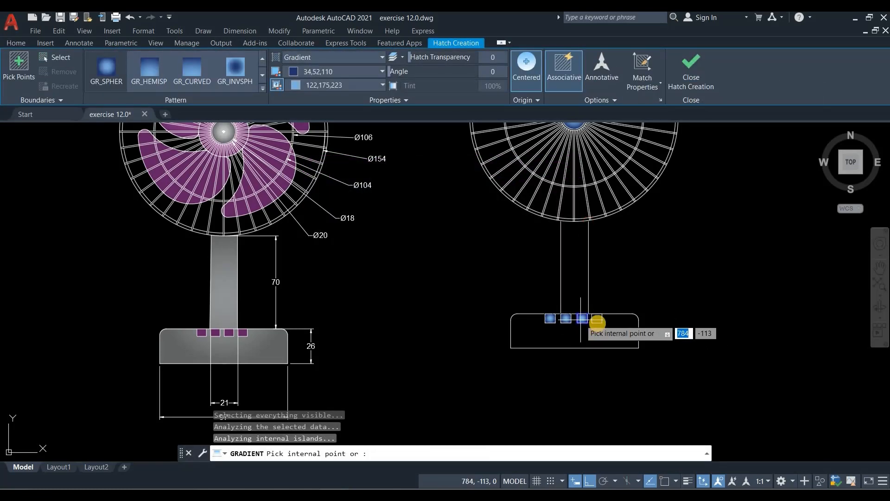
pyautogui.click(598, 318)
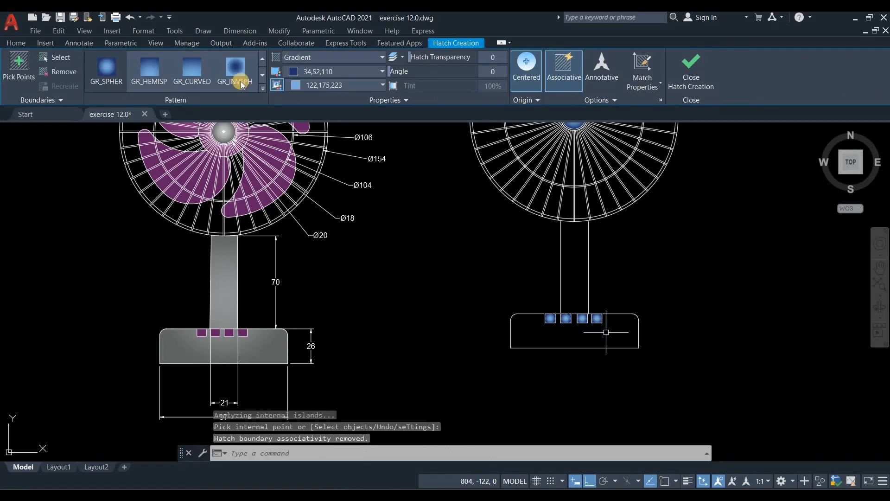
pyautogui.press('Return')
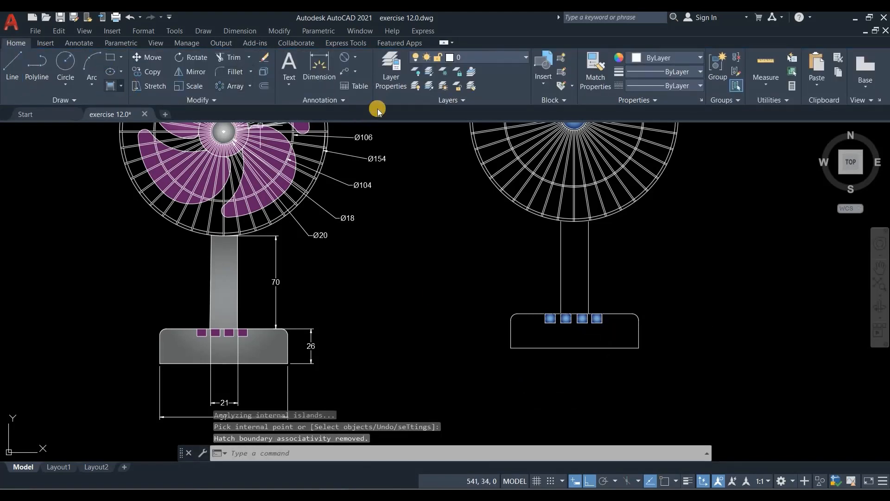
# - Fill the base around the small rectangles with a grey gradient from 99,100,102 to 199,200,202
pyautogui.press('Return')
pyautogui.click(363, 71)
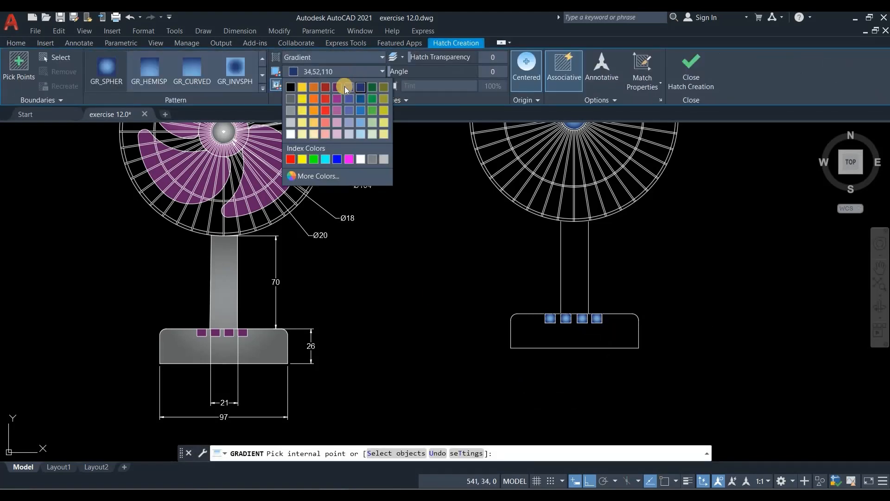
pyautogui.click(291, 99)
pyautogui.click(306, 85)
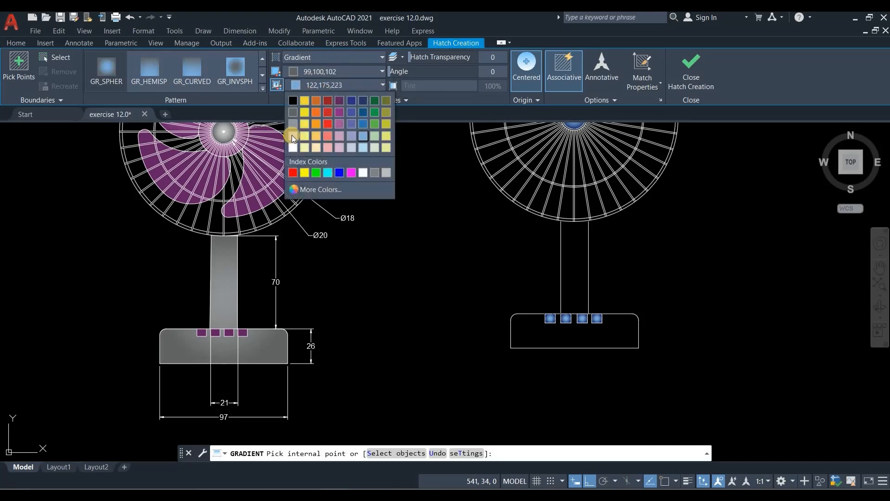
pyautogui.click(579, 280)
pyautogui.press('Return')
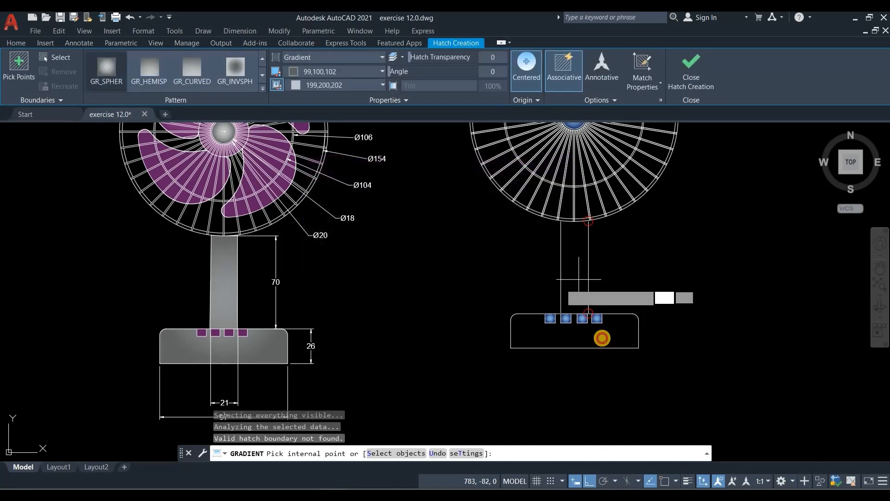
pyautogui.press('Return')
# - Try to extend the stand's right line down to the base's top edge
pyautogui.scroll(15, 598, 333)
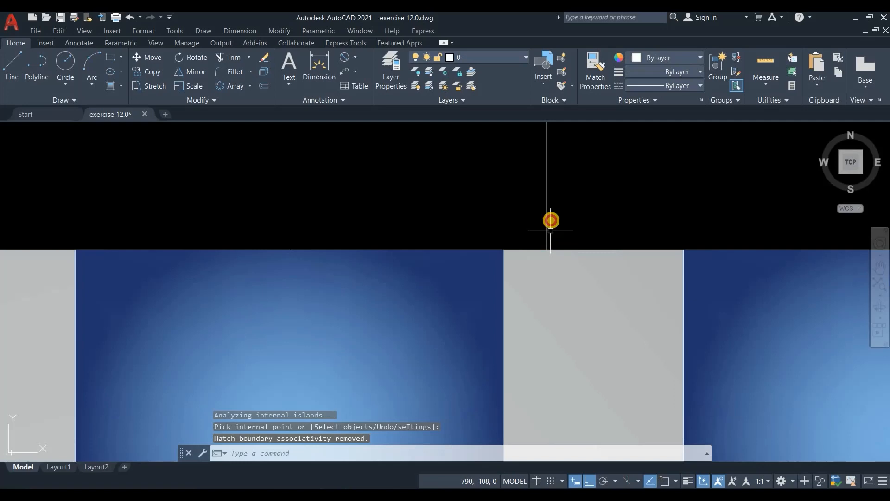
pyautogui.click(547, 230)
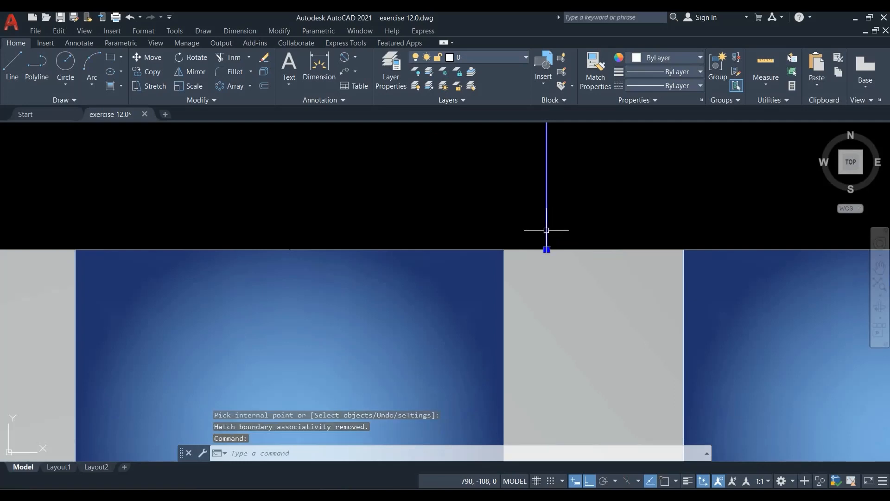
pyautogui.click(249, 57)
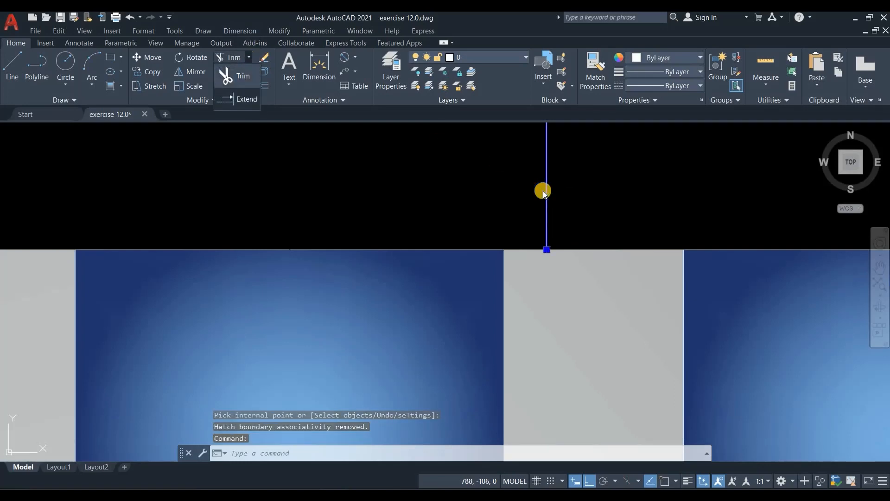
pyautogui.click(236, 96)
pyautogui.rightClick(531, 178)
pyautogui.click(545, 187)
pyautogui.click(548, 197)
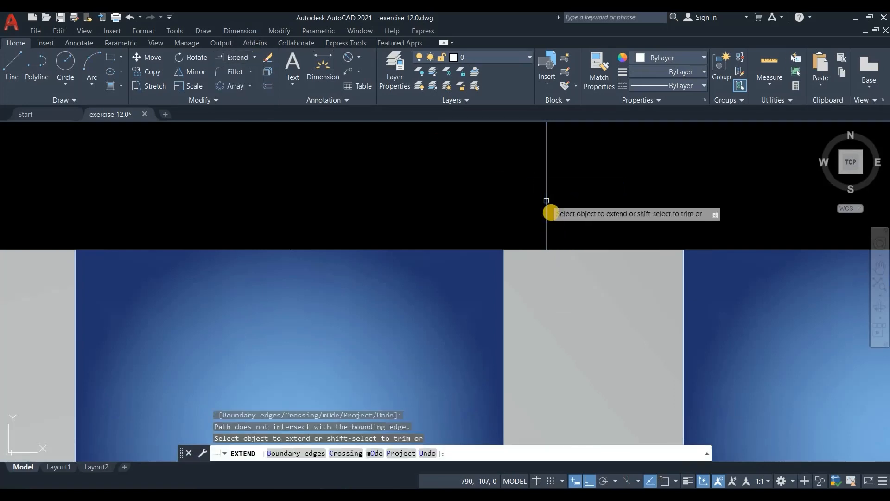
pyautogui.scroll(-10, 548, 197)
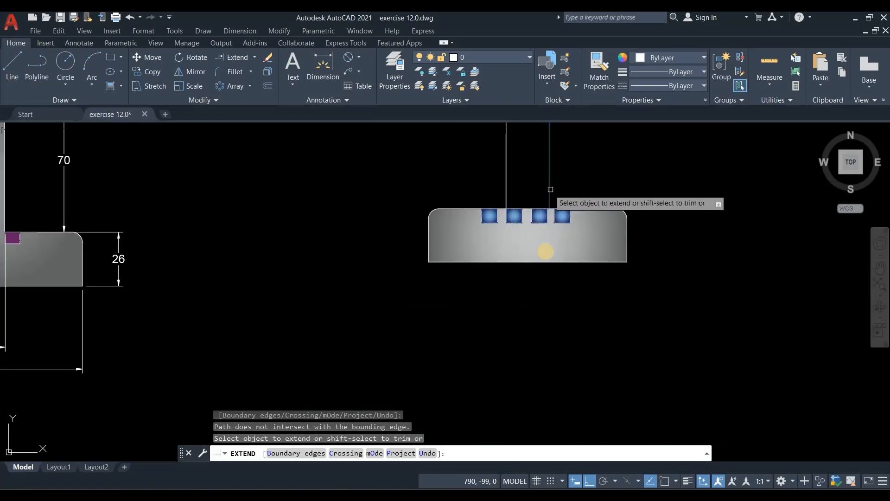
pyautogui.moveTo(582, 181); pyautogui.dragTo(565, 245, button='middle')
pyautogui.press('Return')
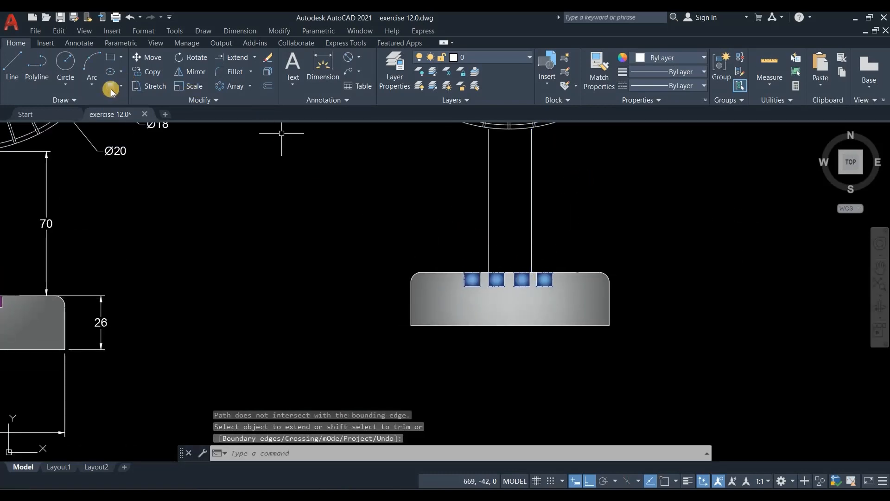
# - Try to fill the stand between the guard and the base with the grey gradient
pyautogui.click(503, 216)
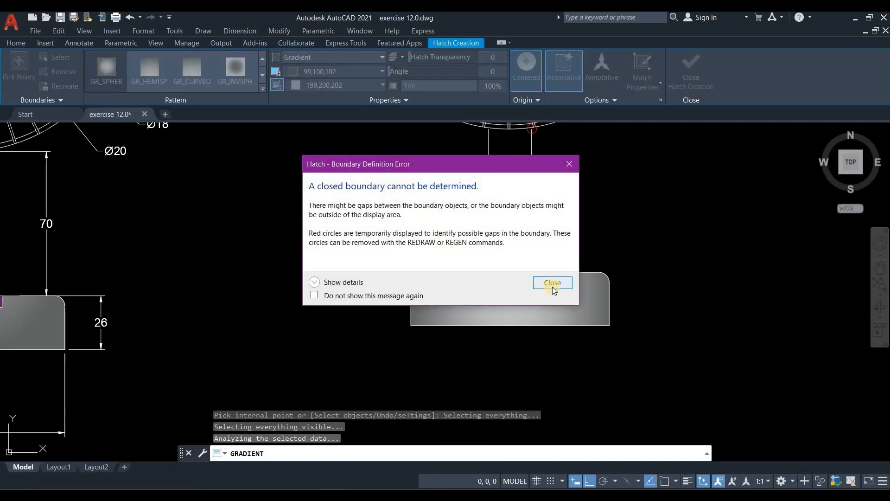
pyautogui.click(552, 287)
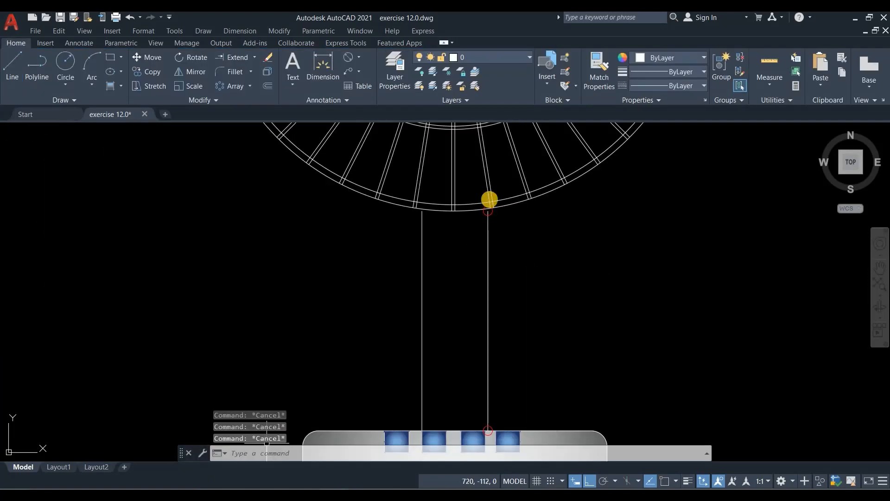
pyautogui.scroll(4, 491, 196)
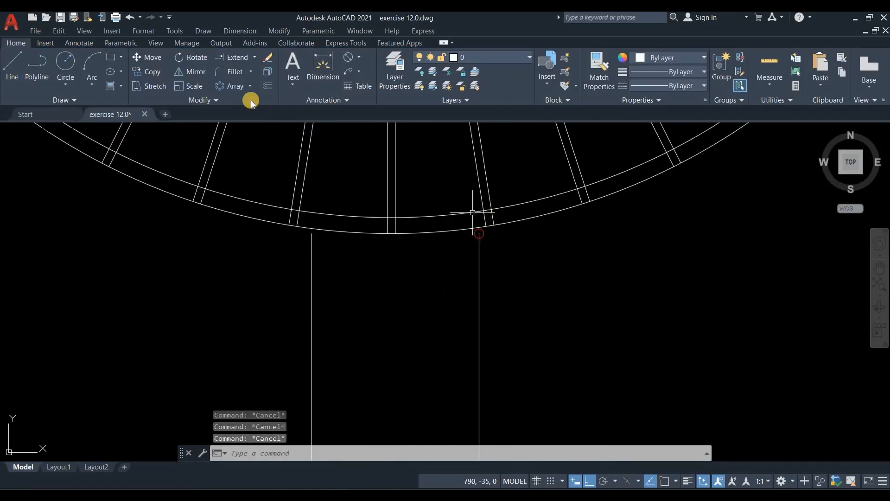
# - Extend both vertical lines of the stand up to the outer circle of the fan guard
pyautogui.click(237, 57)
pyautogui.rightClick(541, 292)
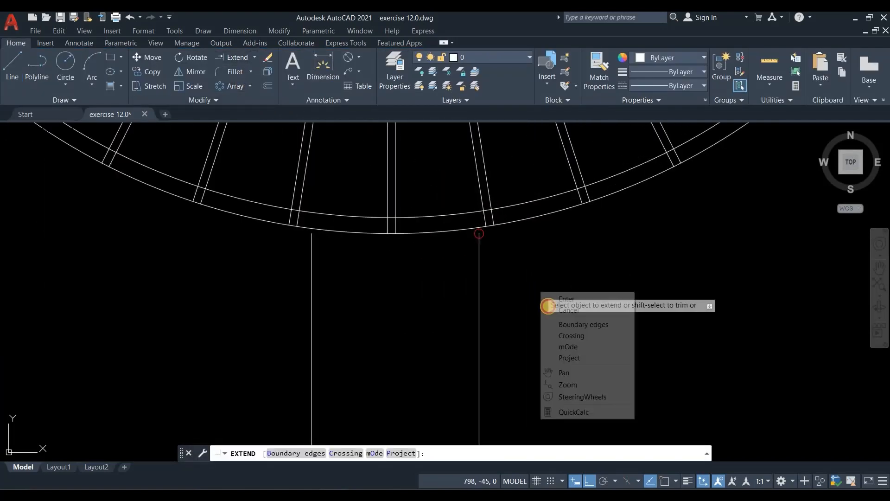
pyautogui.press('Escape')
pyautogui.moveTo(549, 305); pyautogui.dragTo(232, 298)
pyautogui.rightClick(348, 282)
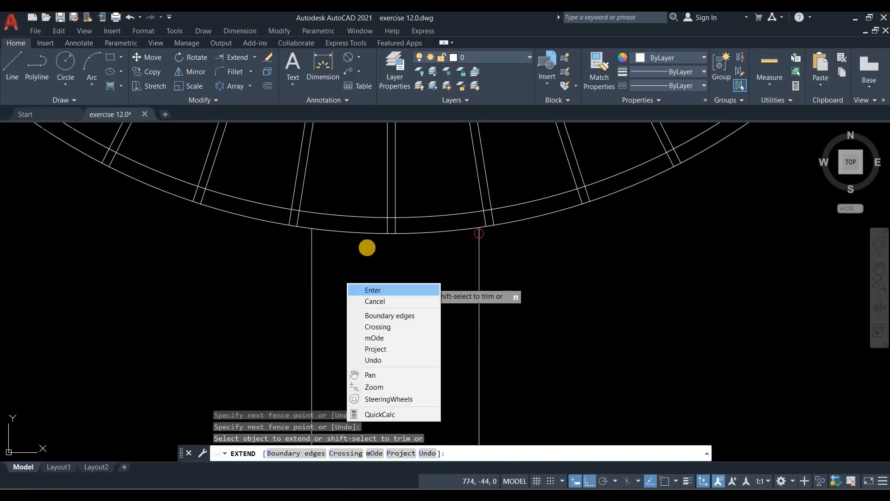
pyautogui.click(364, 291)
# - Fill the stand between the guard and the base with the grey gradient from 99,100,102 to 199,200,202
pyautogui.scroll(-6, 367, 248)
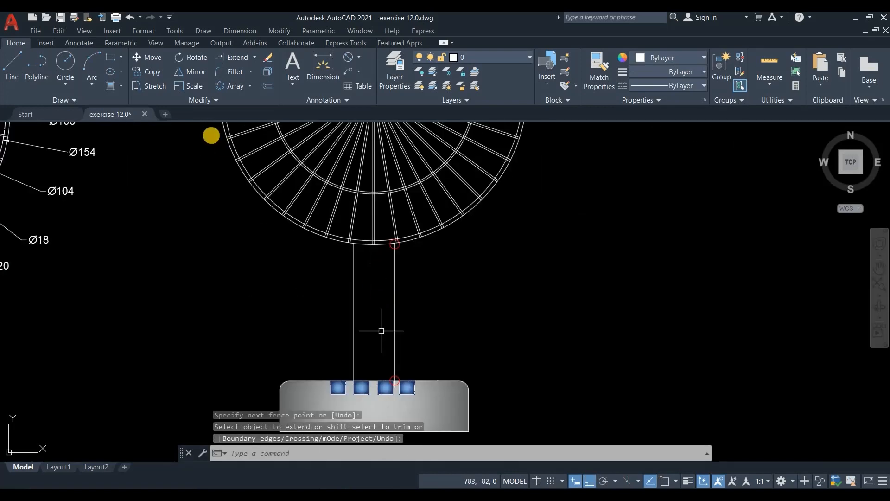
pyautogui.click(111, 86)
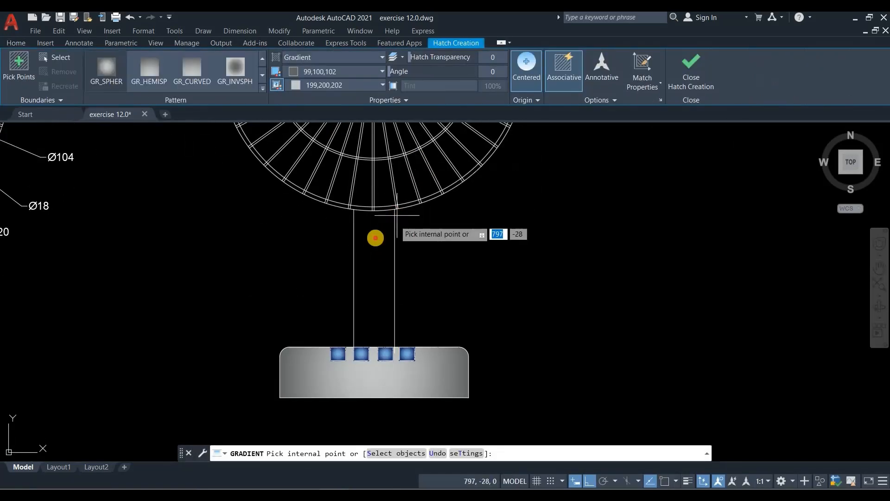
pyautogui.click(376, 238)
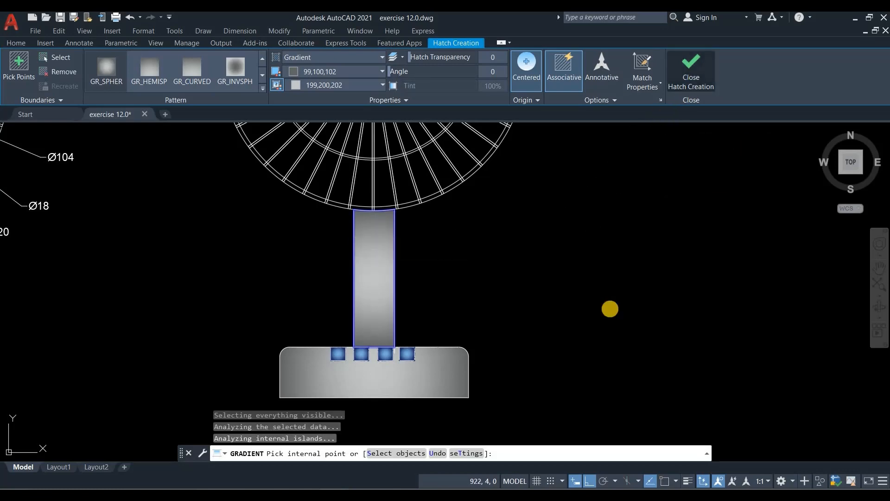
pyautogui.press('Return')
# - Turn on the Fan blade layer to display the blades behind the guard of the redrawn fan
pyautogui.scroll(-2, 612, 374)
pyautogui.moveTo(565, 274); pyautogui.dragTo(556, 289, button='middle')
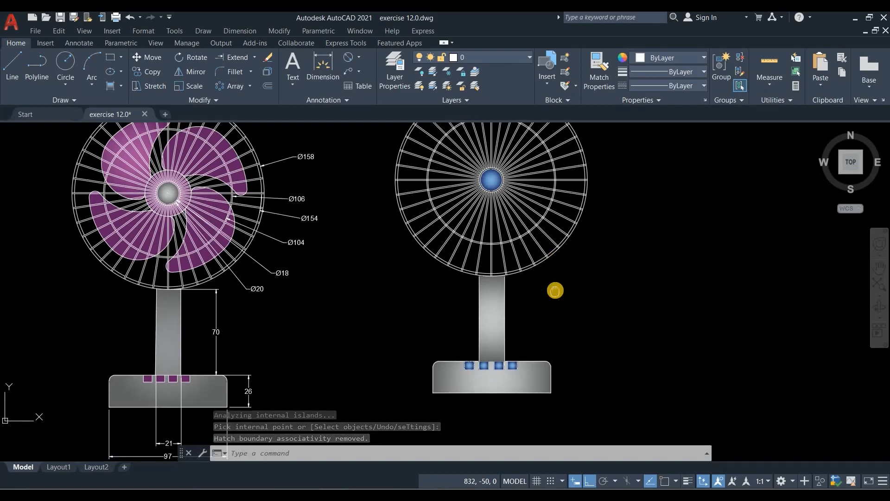
pyautogui.click(490, 61)
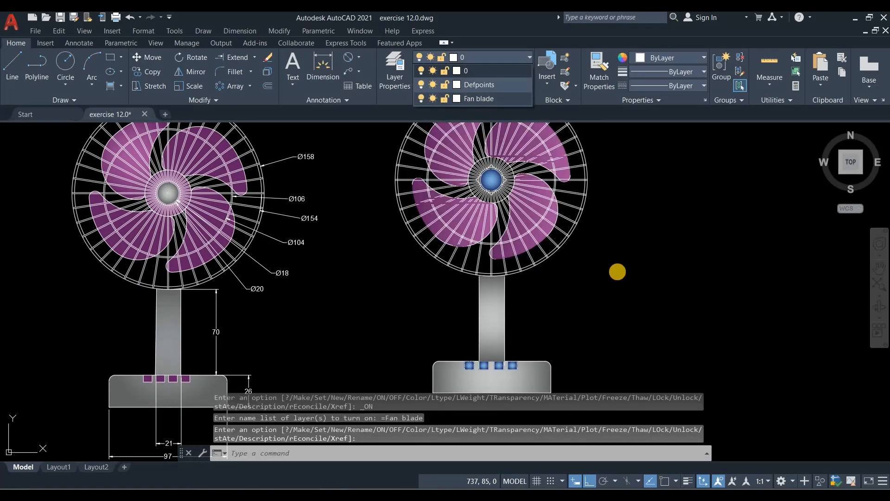
pyautogui.click(618, 272)
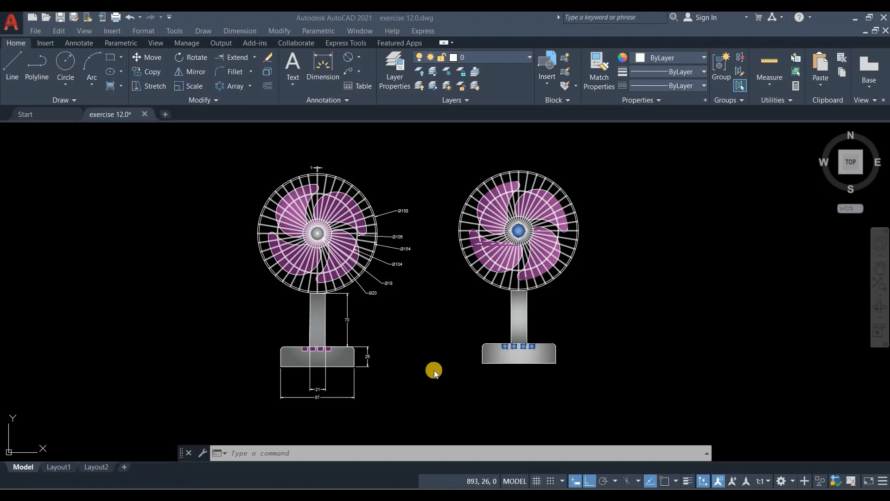